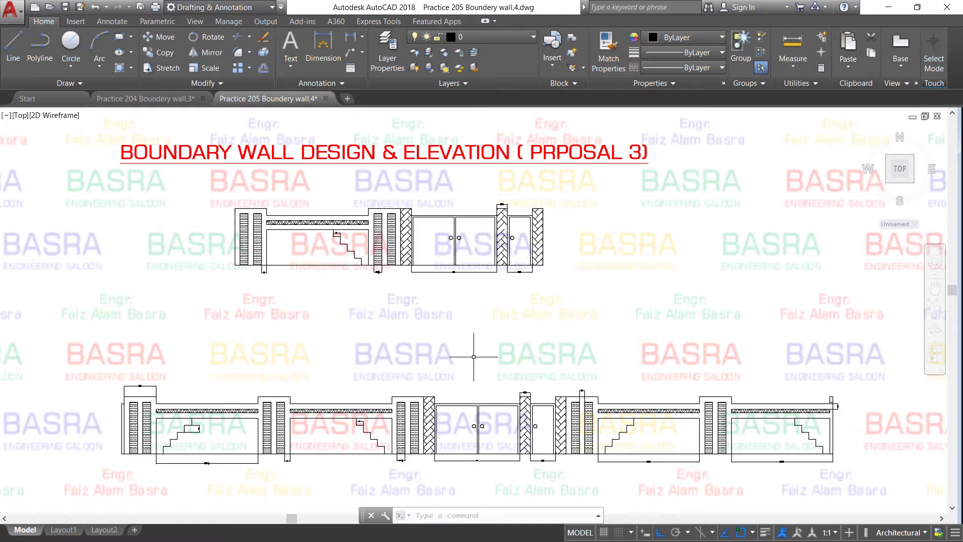
Examine the two boundary wall elevations, checking the upper one's pillars, gates and the dimension above the gate pillar.
scroll(338, 247, "up", 2)
scroll(325, 241, "down", 5)
scroll(326, 241, "up", 6)
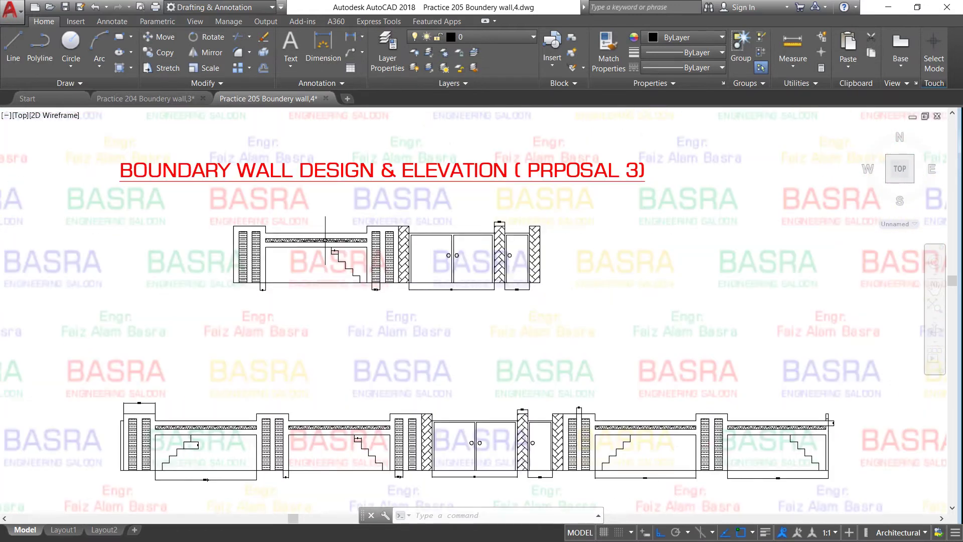
scroll(408, 270, "up", 2)
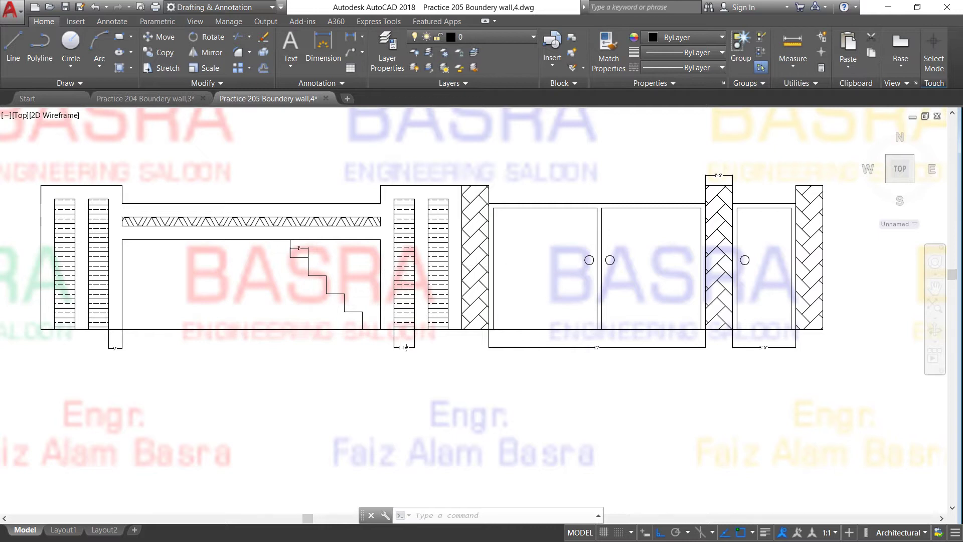
scroll(450, 265, "down", 1)
scroll(569, 263, "up", 1)
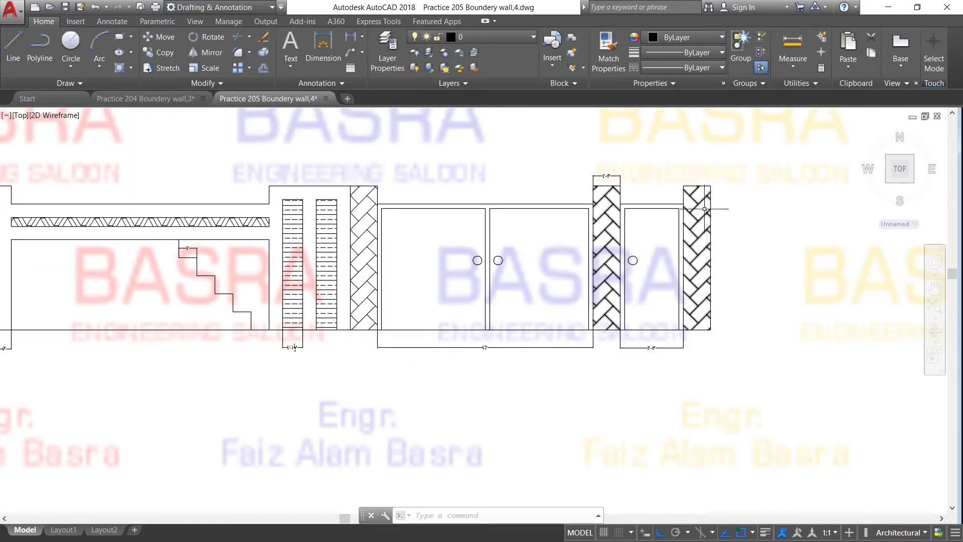
scroll(602, 181, "up", 4)
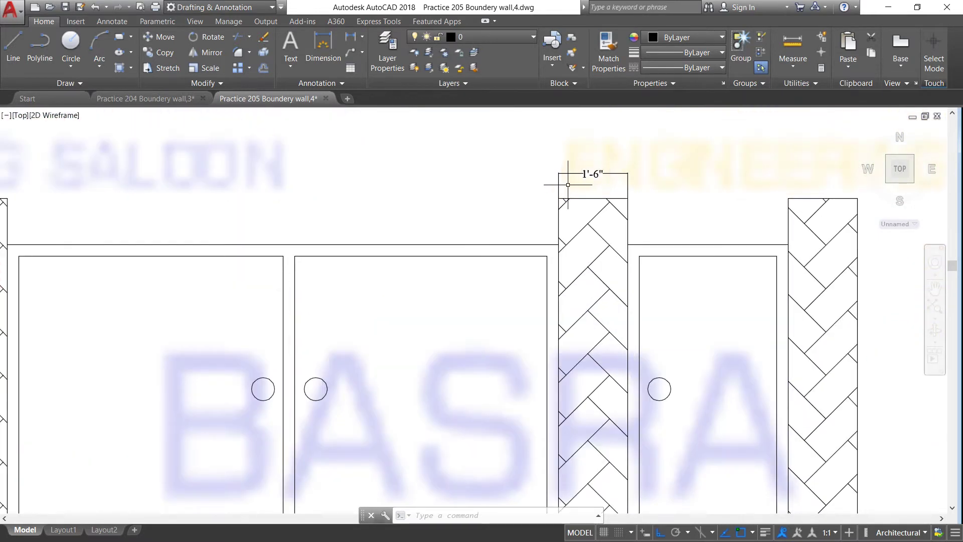
scroll(582, 185, "down", 2)
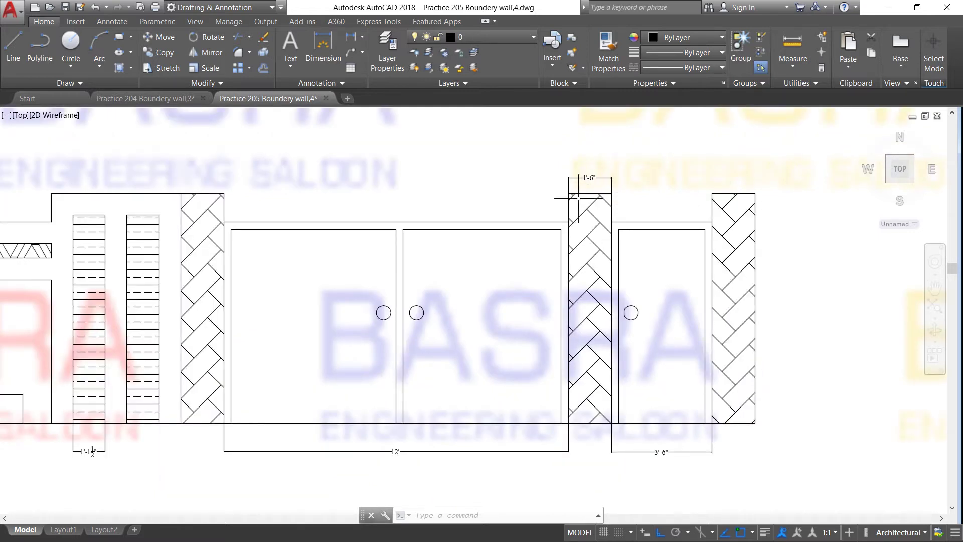
Erase the herringbone hatches from the three gate pillars in the upper elevation.
left_click(731, 210)
left_click(721, 203)
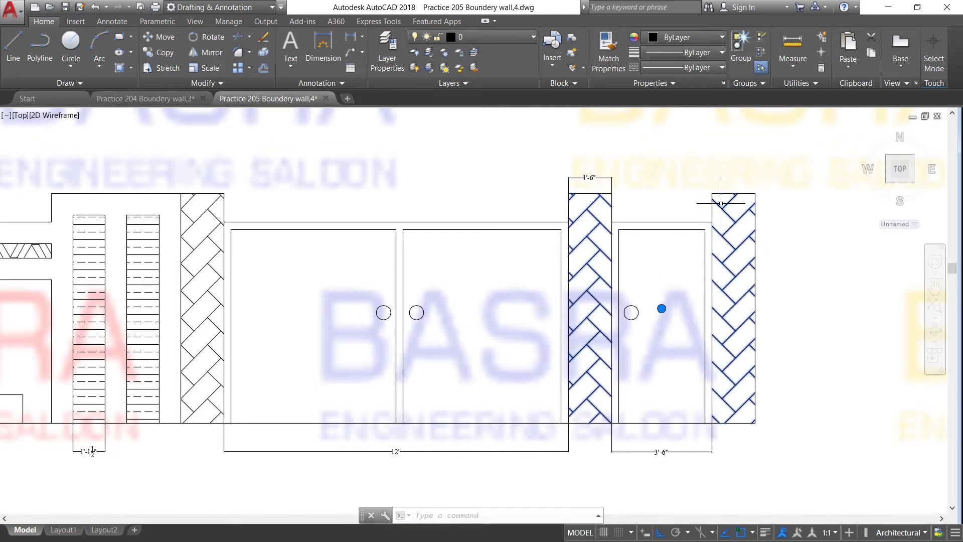
left_click(200, 222)
left_click(209, 220)
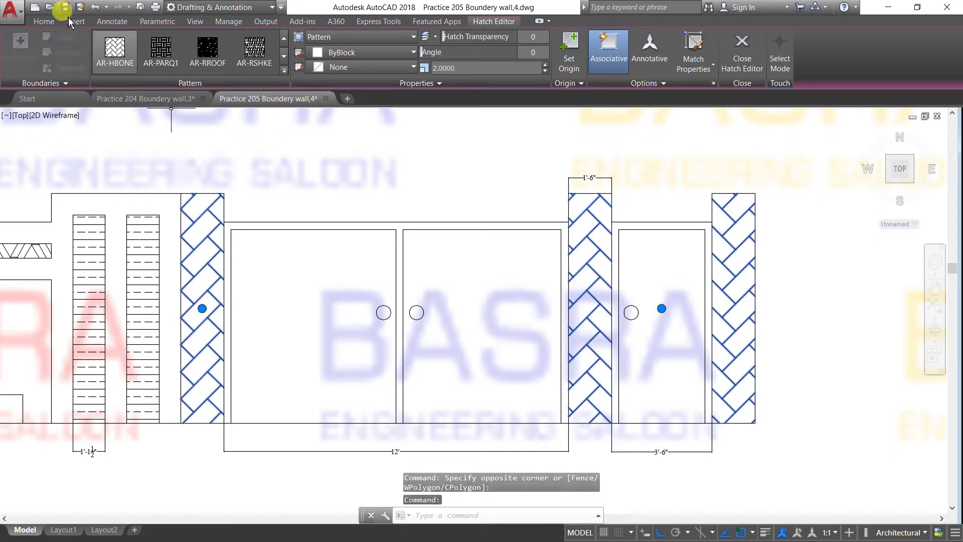
left_click(43, 21)
left_click(263, 37)
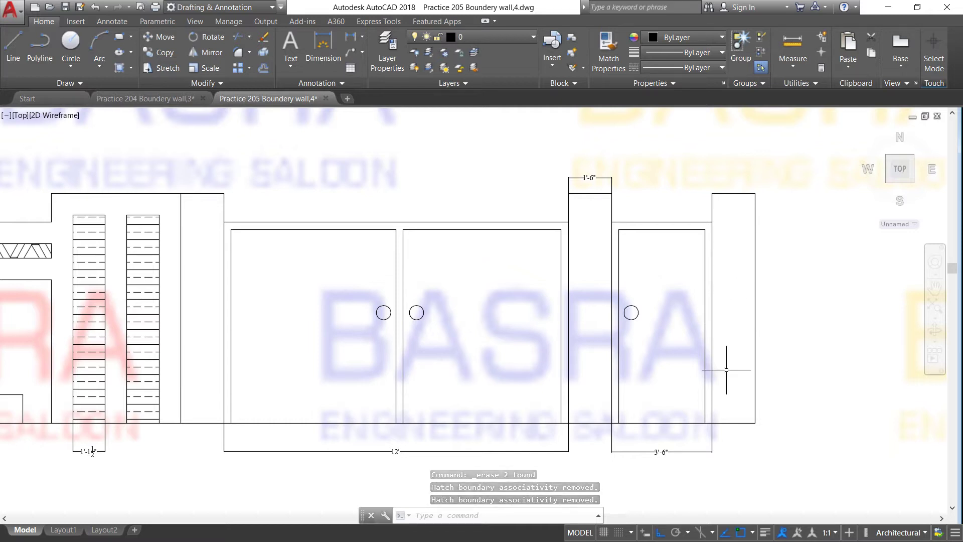
Draw a vertical line from the midpoint of the main gate's top edge down past the 12' dimension.
scroll(688, 447, "up", 3)
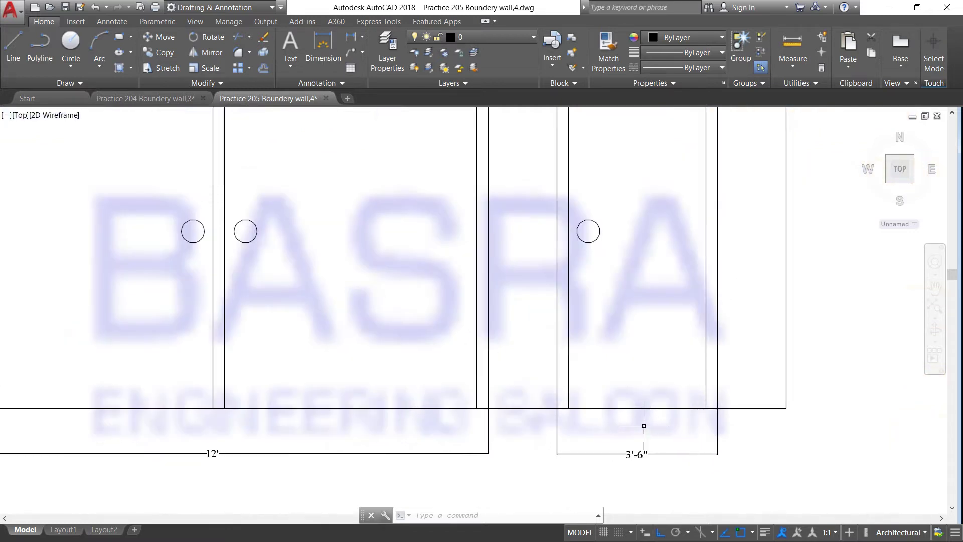
scroll(688, 447, "down", 3)
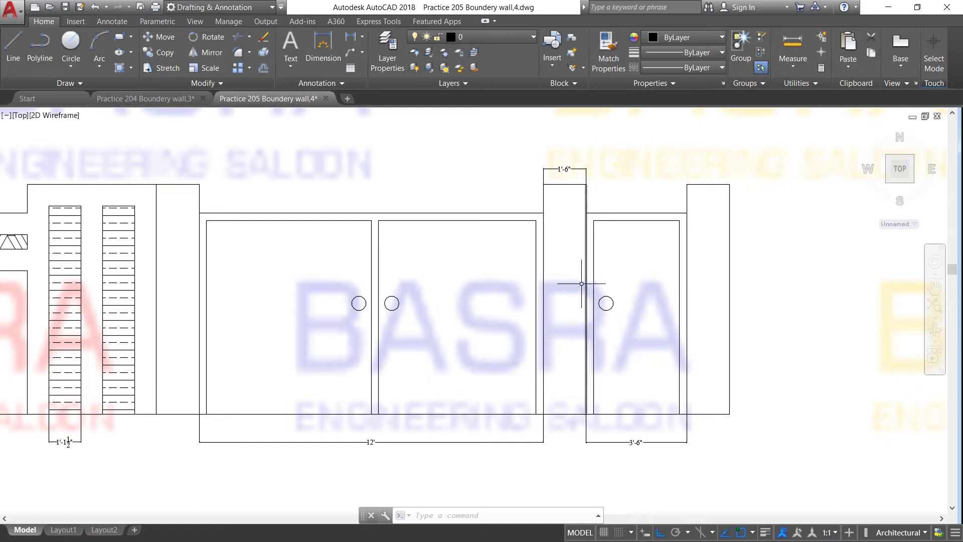
scroll(505, 248, "down", 2)
scroll(426, 332, "up", 3)
scroll(422, 337, "down", 1)
scroll(419, 339, "down", 2)
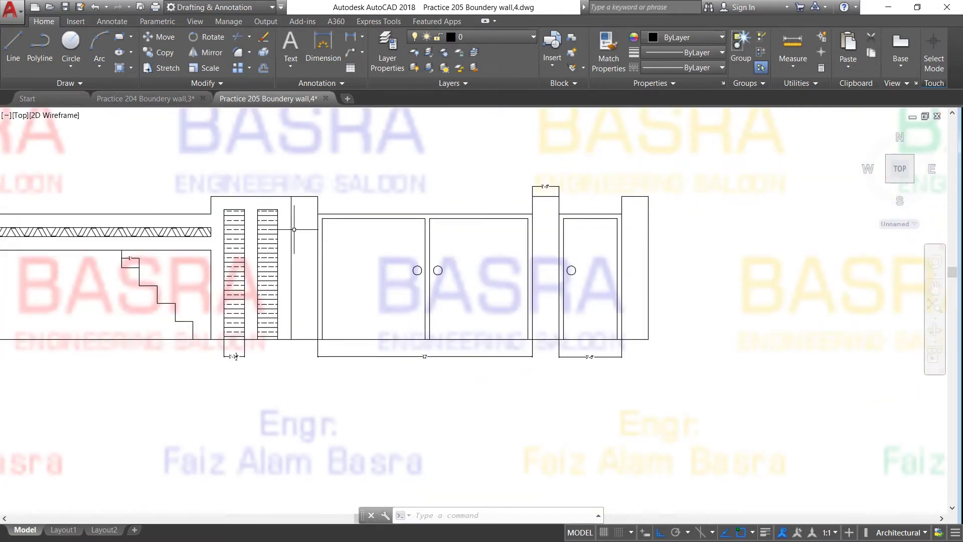
scroll(396, 246, "up", 2)
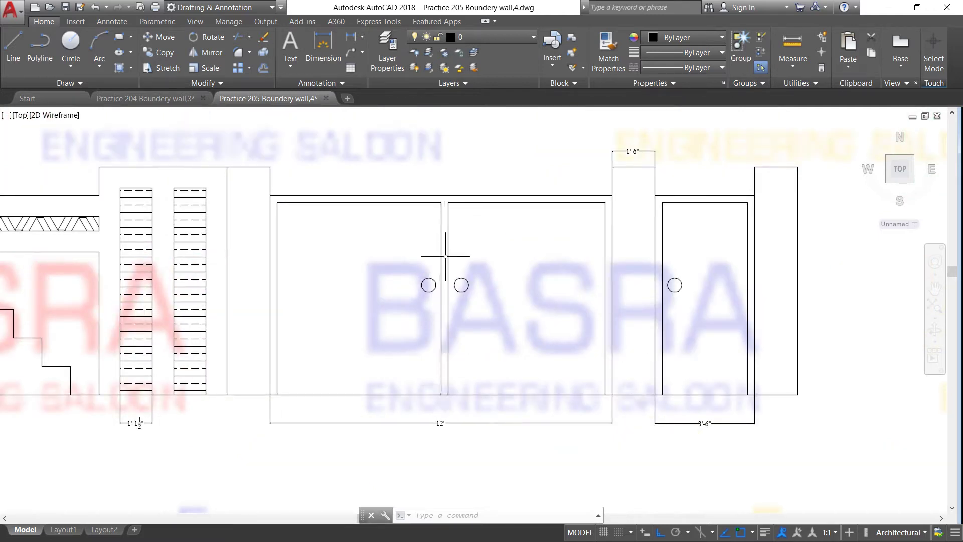
left_click(13, 46)
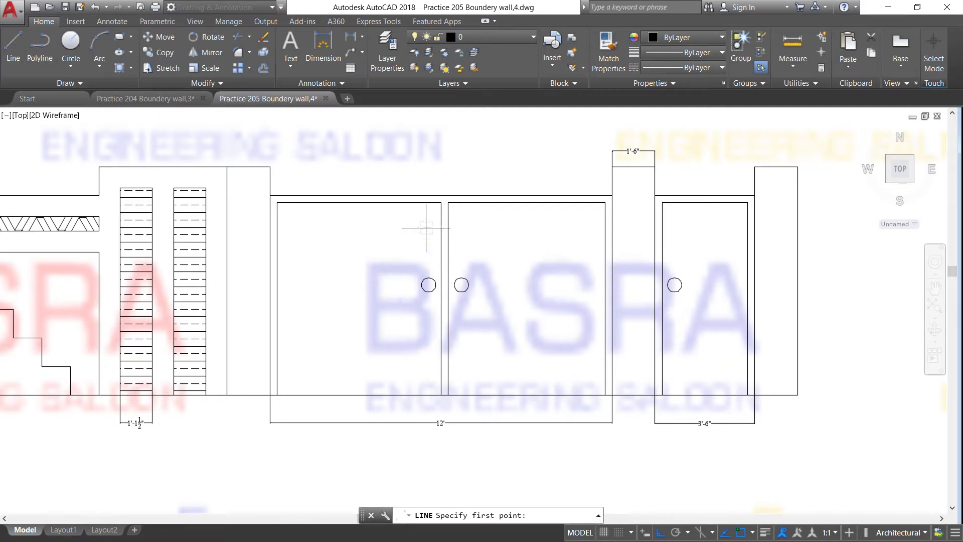
left_click(442, 195)
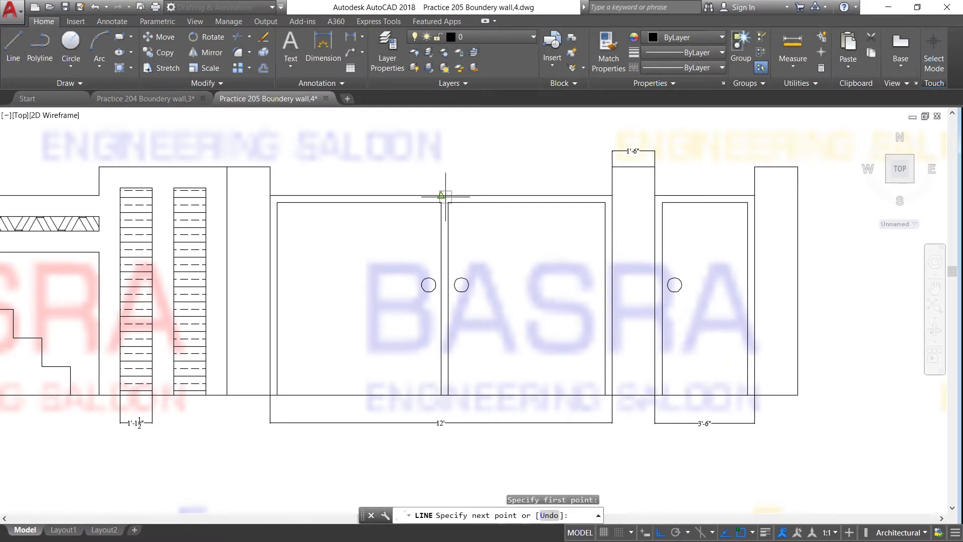
right_click(441, 449)
left_click(457, 326)
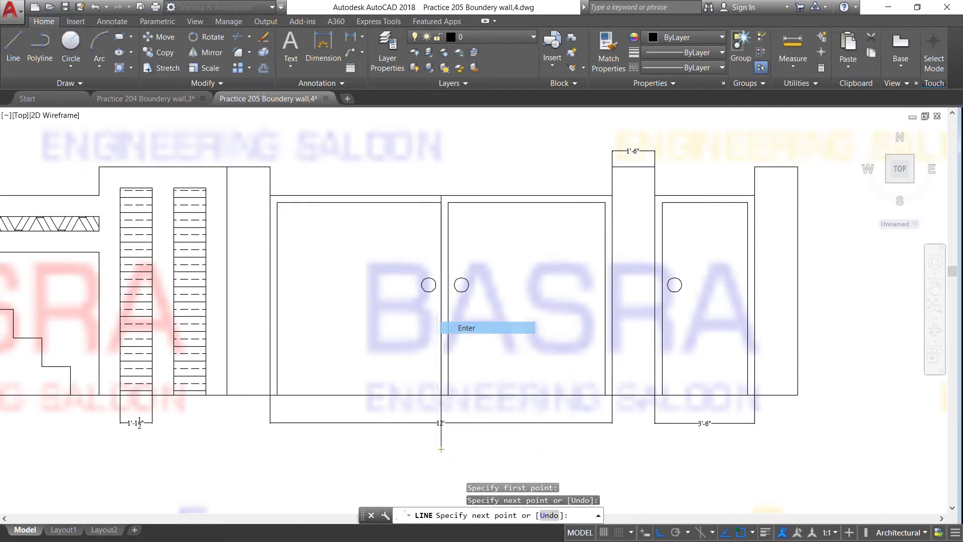
Move the vertical line horizontally to the middle of the gap between the two main gate leaves.
left_click(159, 37)
left_click(441, 442)
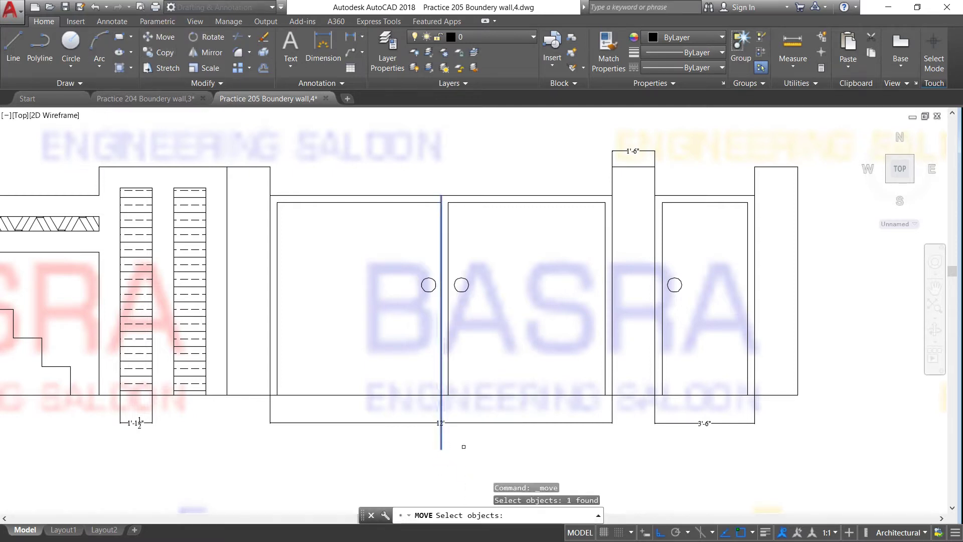
key("Return")
left_click(442, 448)
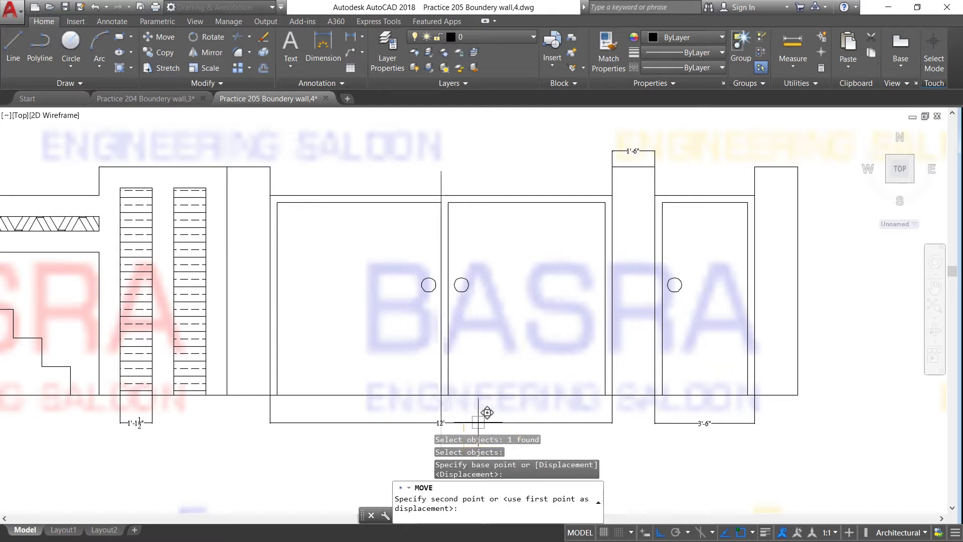
scroll(472, 317, "down", 3)
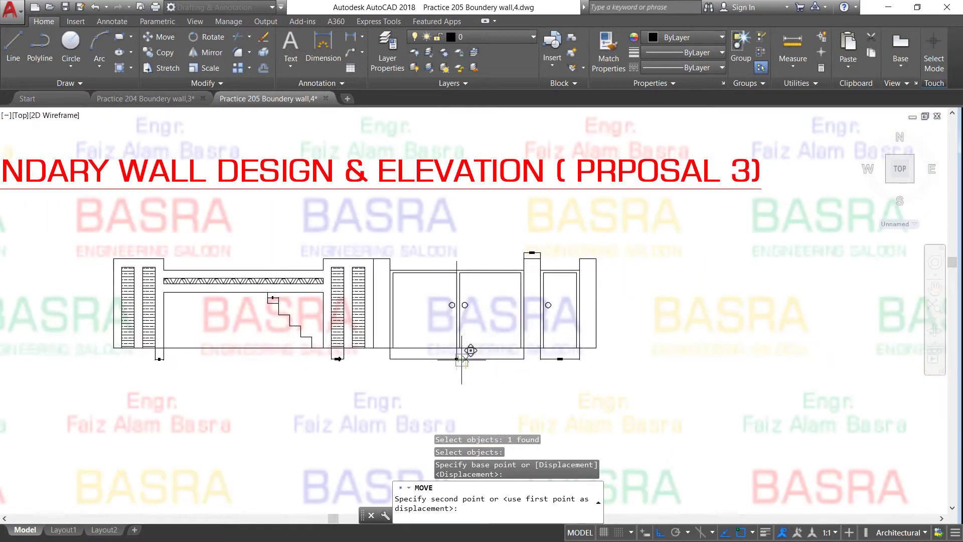
scroll(463, 362, "up", 4)
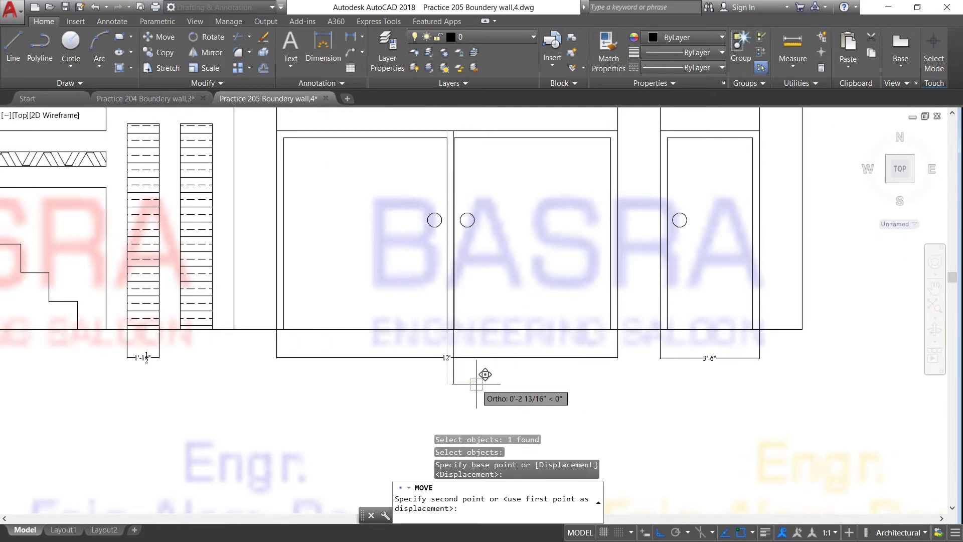
left_click(473, 384)
right_click(478, 387)
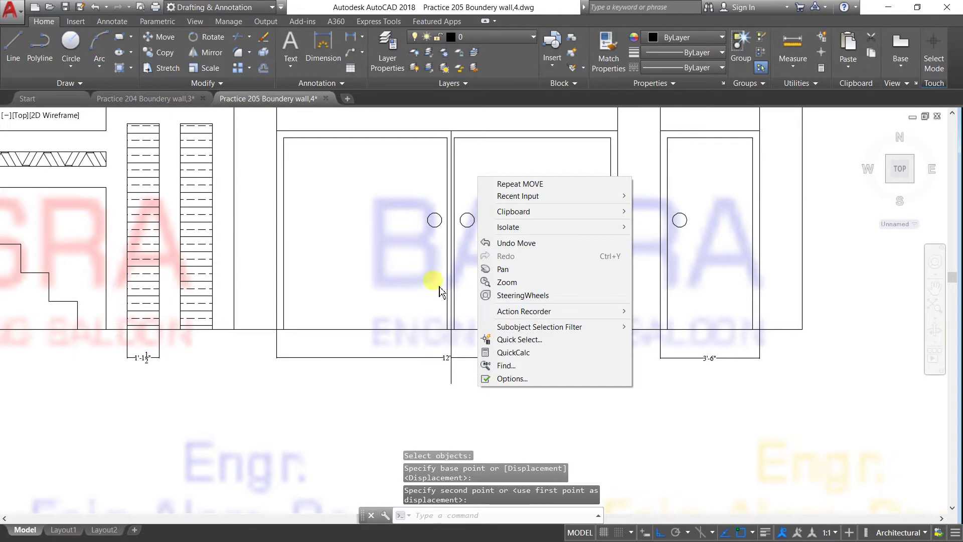
key("Escape")
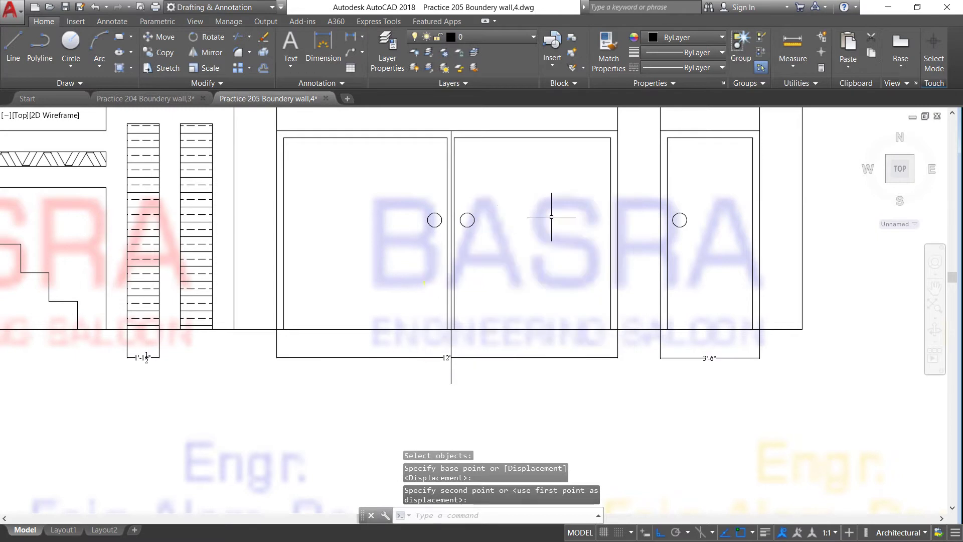
Trim the part of the gate's centre line that extends below the ground line.
left_click(237, 37)
key("Return")
left_click_drag(469, 371, 419, 354)
left_click(415, 329)
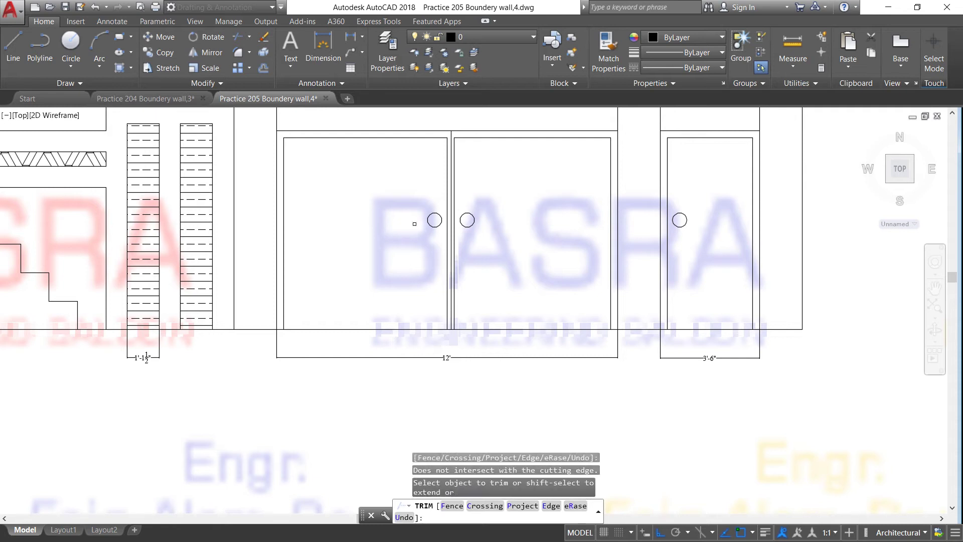
right_click(491, 195)
left_click(506, 197)
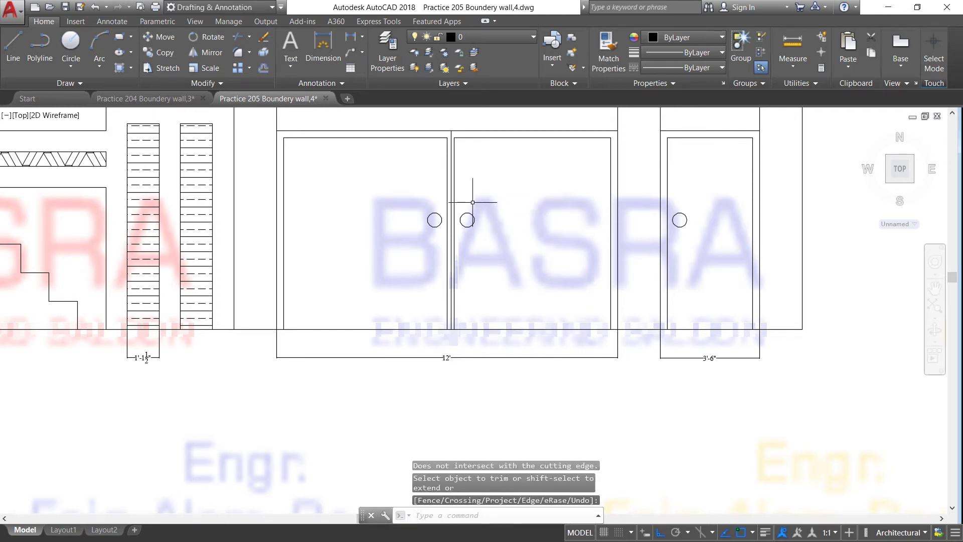
Examine the upper elevation's gates, plain gate pillars and hatched strips of the wall pillars.
scroll(446, 133, "up", 2)
scroll(446, 133, "down", 4)
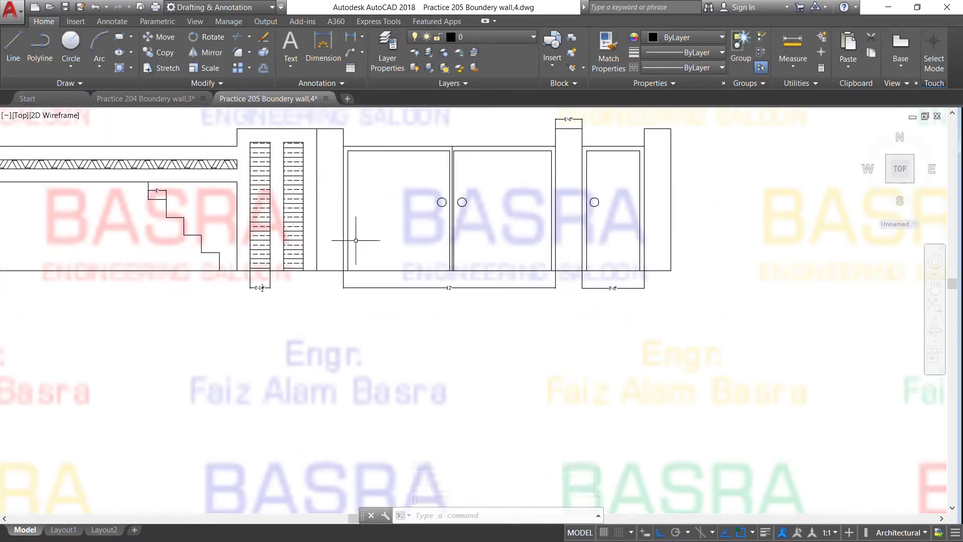
scroll(406, 284, "down", 2)
scroll(361, 190, "up", 4)
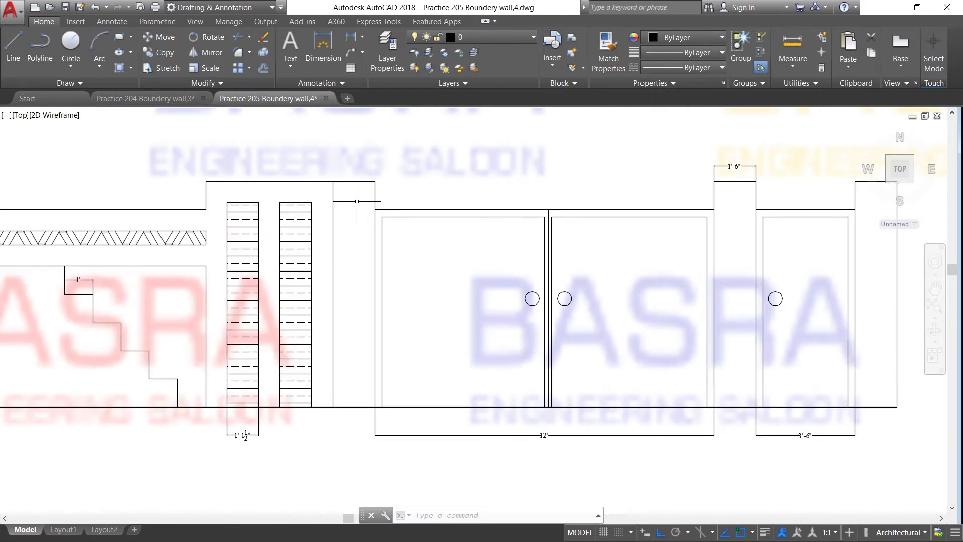
scroll(341, 191, "down", 2)
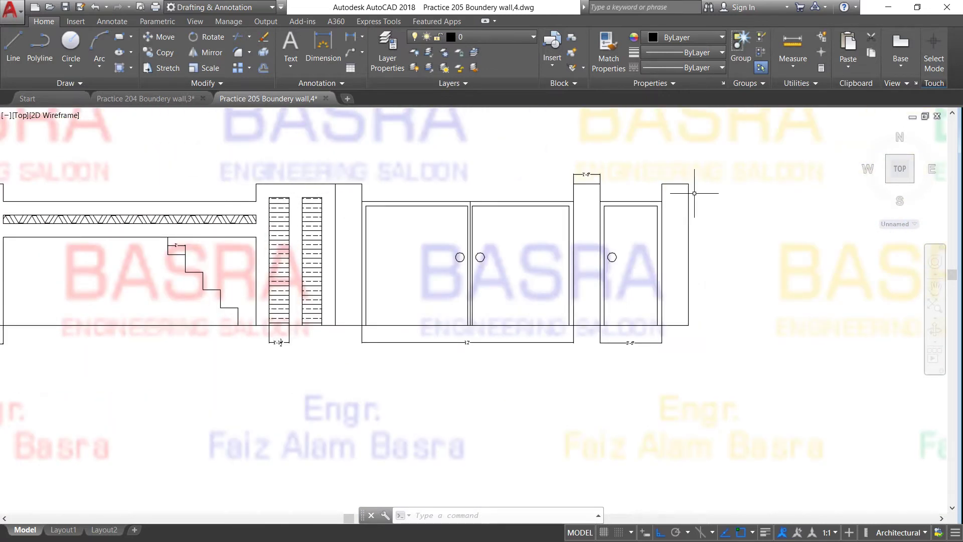
scroll(360, 192, "down", 4)
scroll(360, 192, "up", 4)
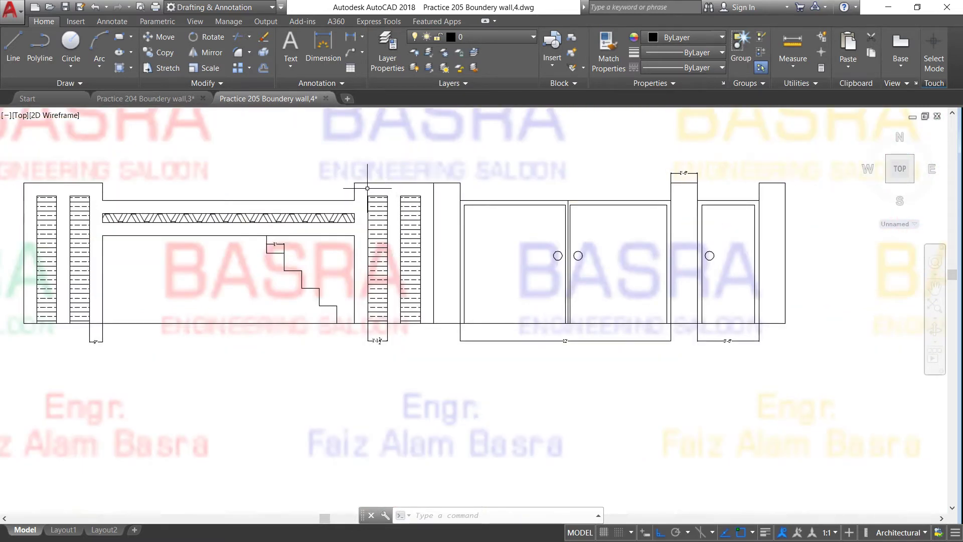
scroll(422, 217, "up", 2)
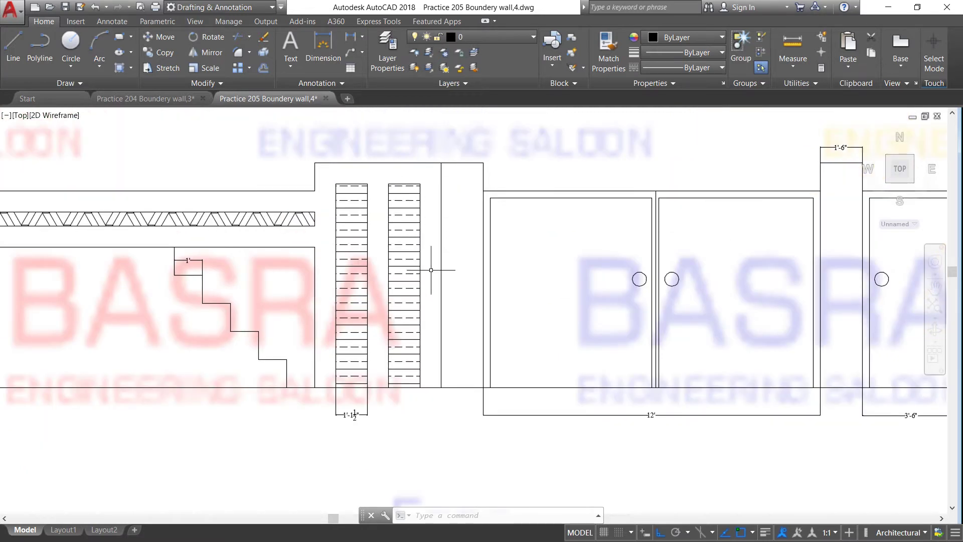
Erase the dashed horizontal hatch from the two vertical strips of the wall pillar beside the main gate.
left_click(400, 238)
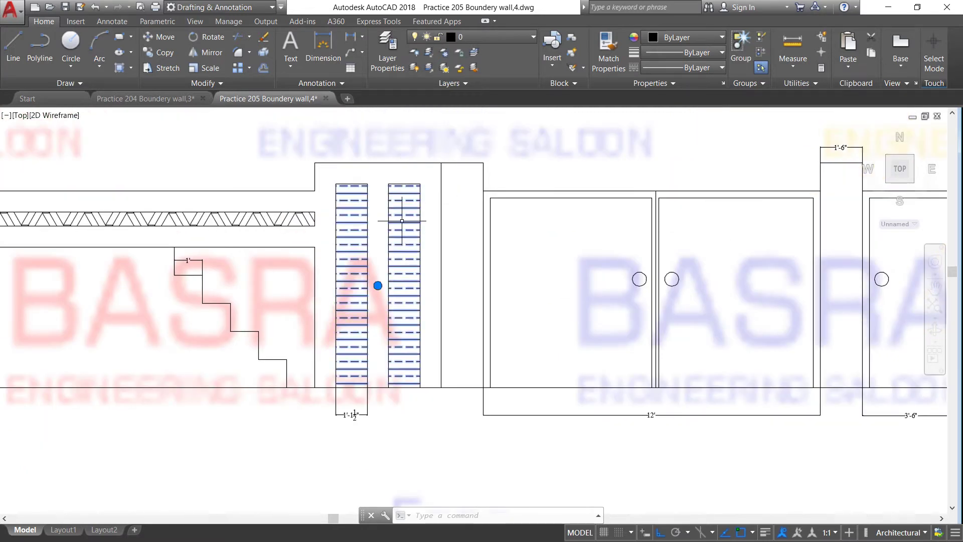
left_click(95, 6)
left_click(195, 145)
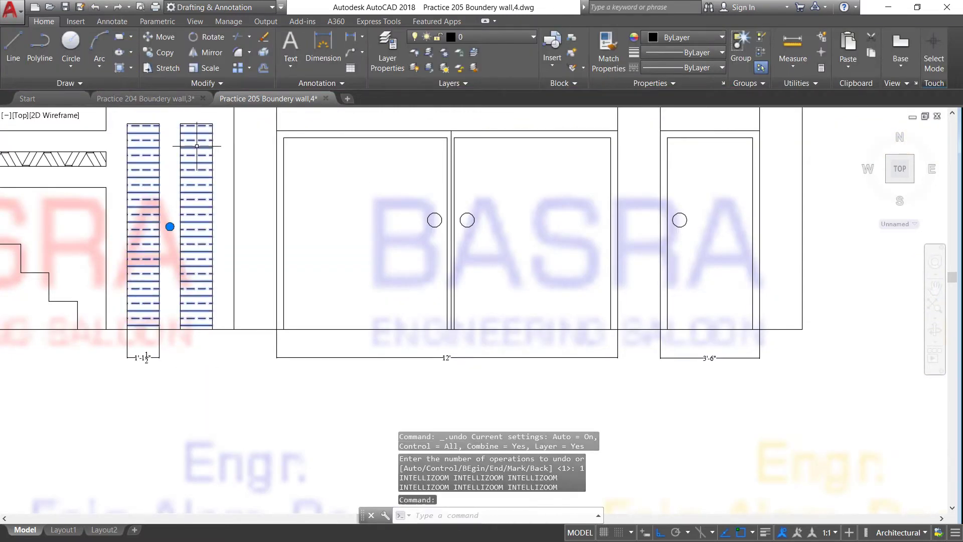
left_click(115, 47)
left_click(53, 22)
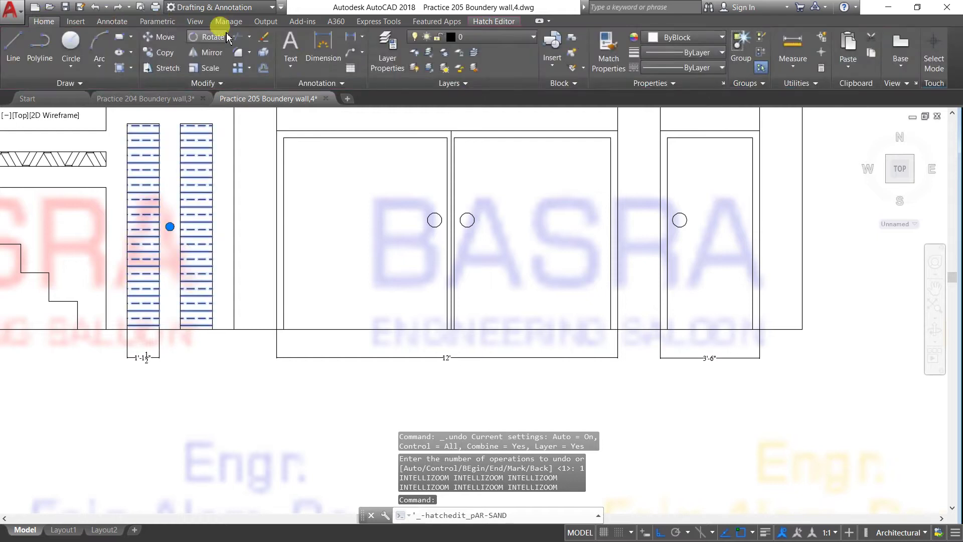
left_click(263, 37)
scroll(260, 169, "down", 5)
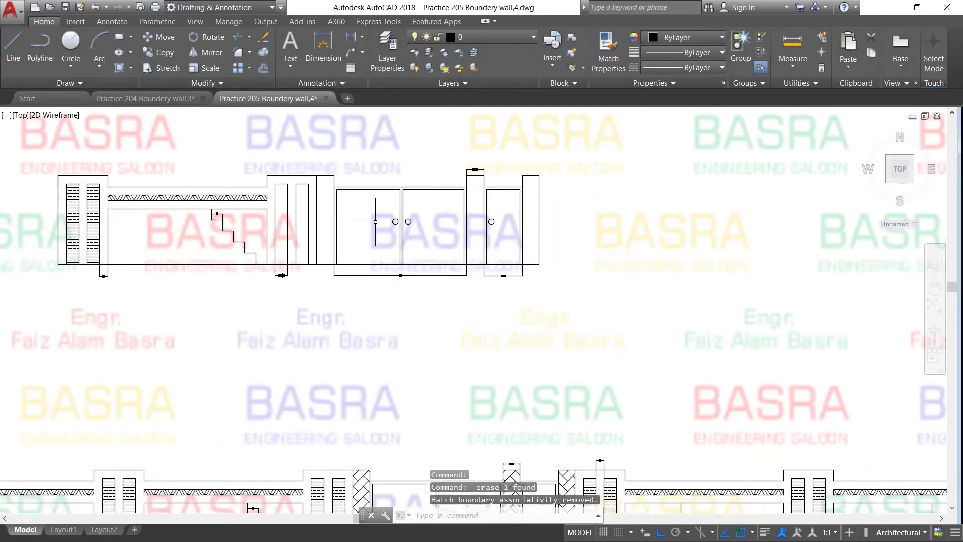
scroll(300, 186, "up", 3)
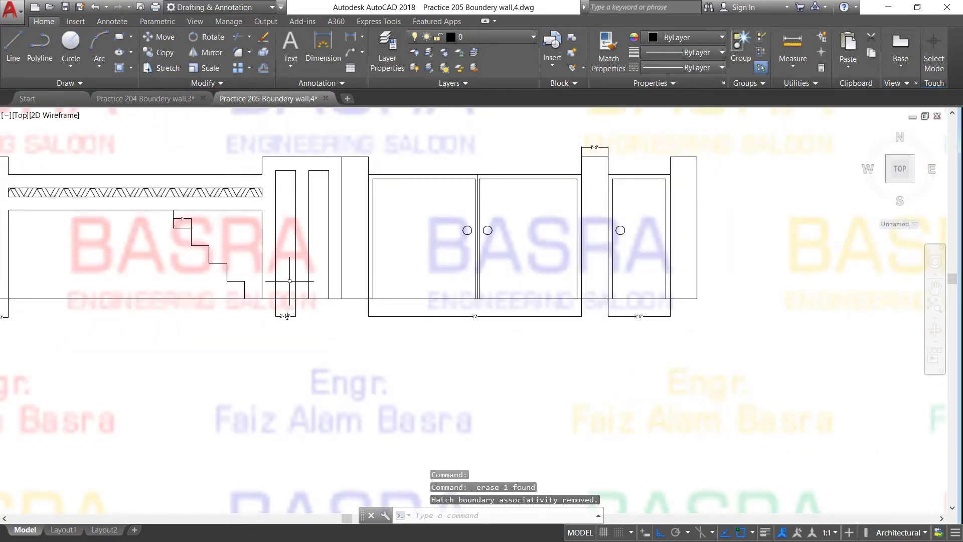
scroll(285, 316, "up", 2)
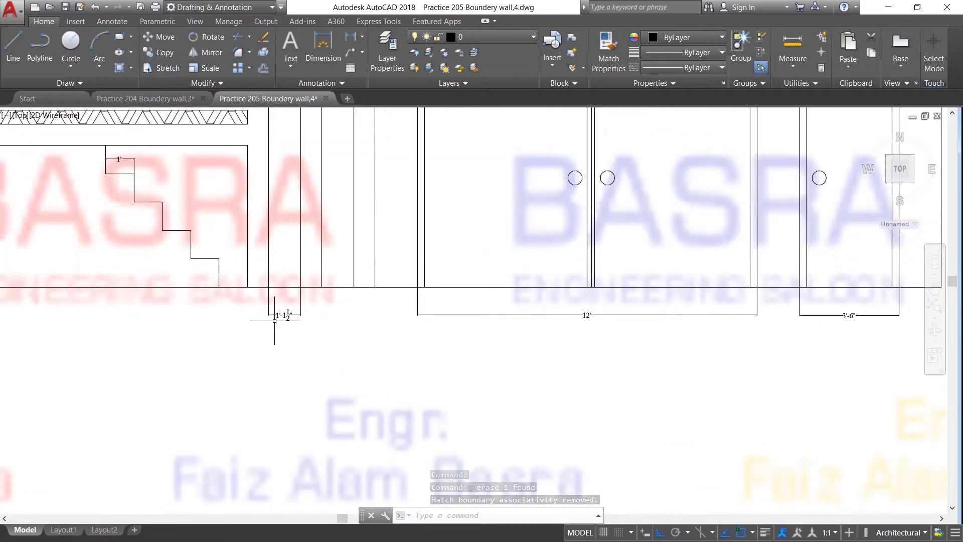
scroll(281, 323, "up", 2)
scroll(294, 317, "down", 2)
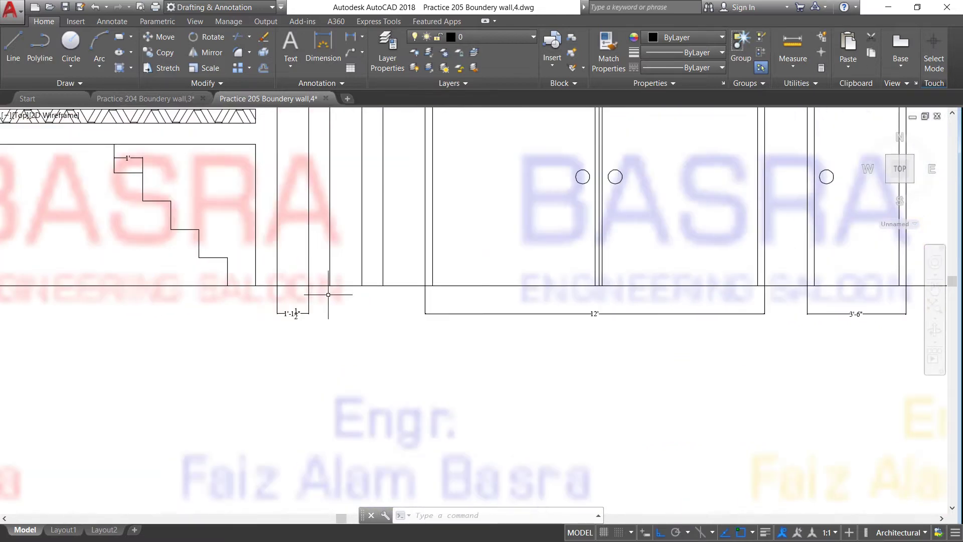
Examine the upper elevation from the wall pillar strips and stepped wall line across to the gates.
scroll(329, 295, "down", 2)
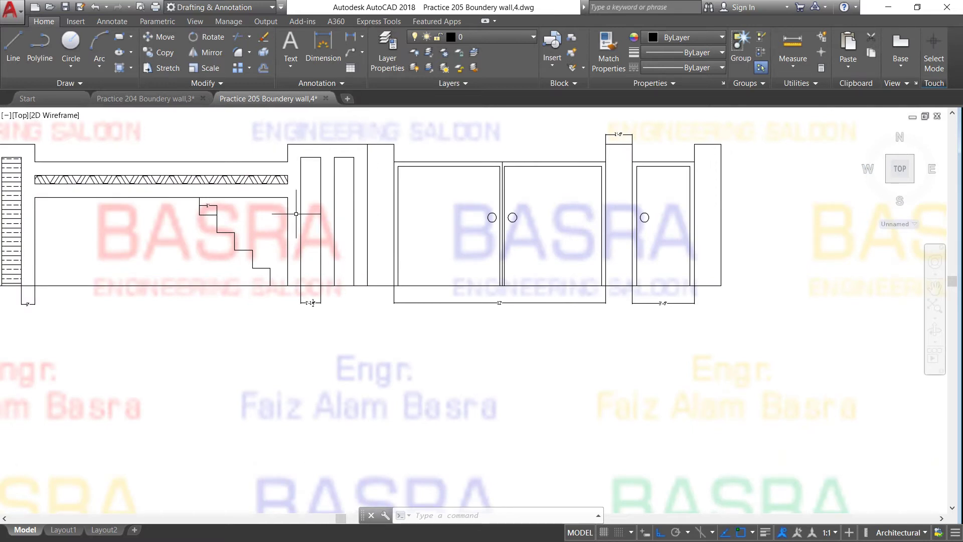
scroll(288, 146, "down", 1)
scroll(296, 154, "up", 1)
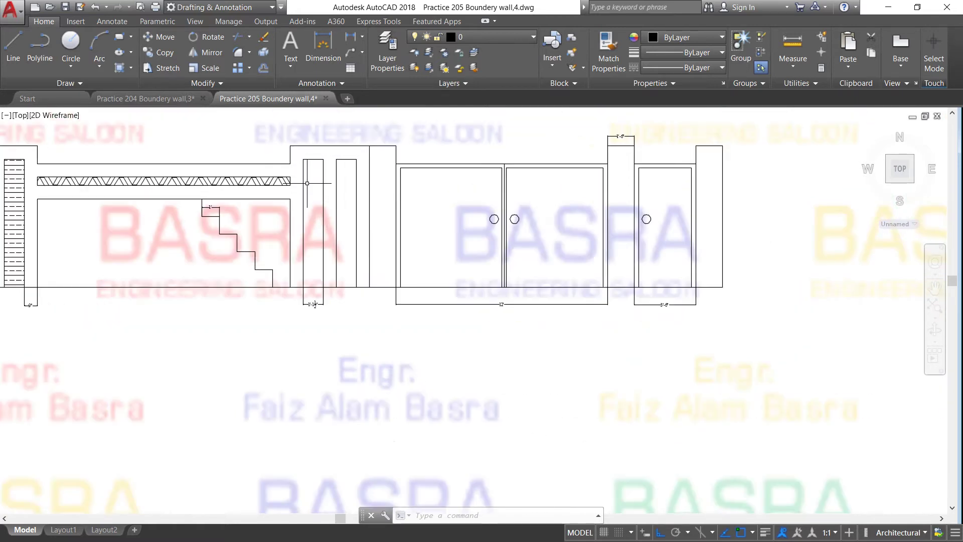
scroll(310, 243, "up", 1)
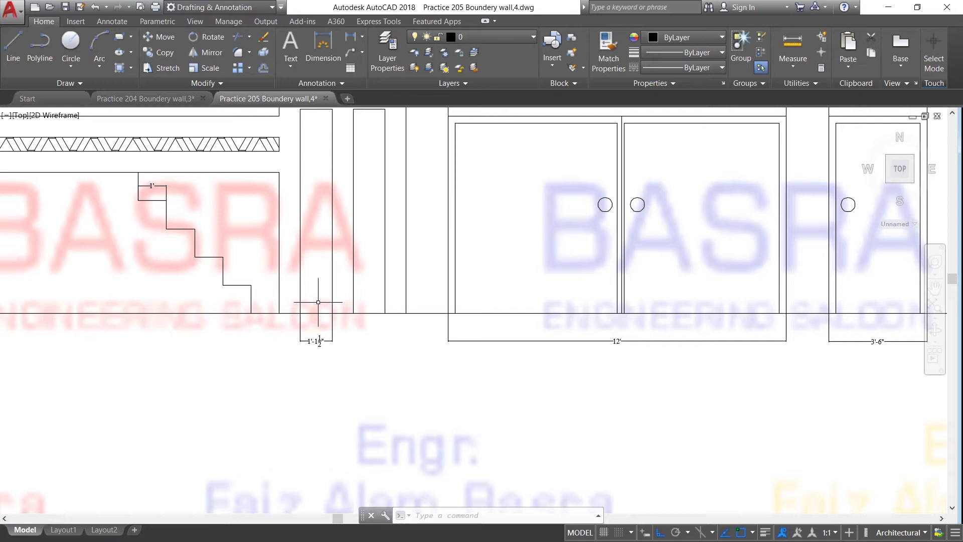
scroll(313, 279, "down", 1)
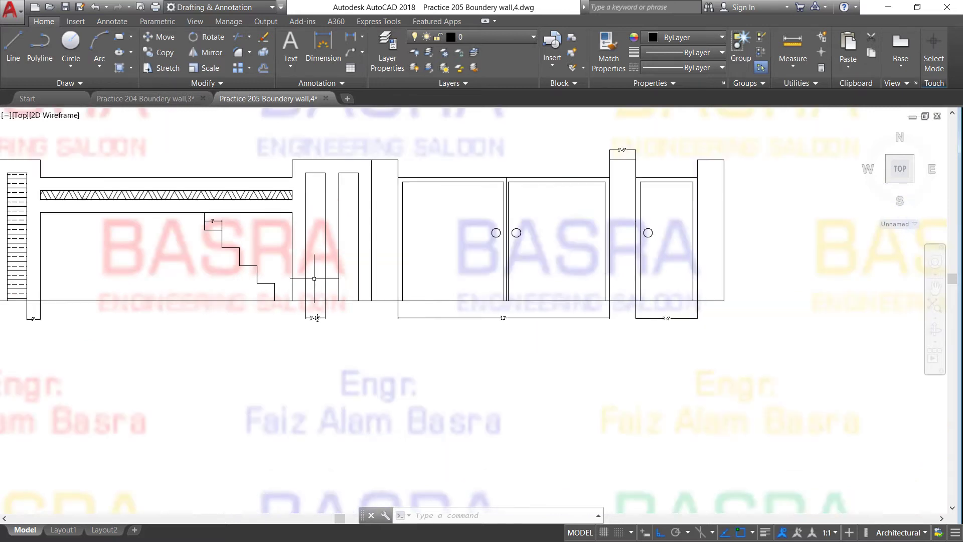
scroll(301, 226, "down", 1)
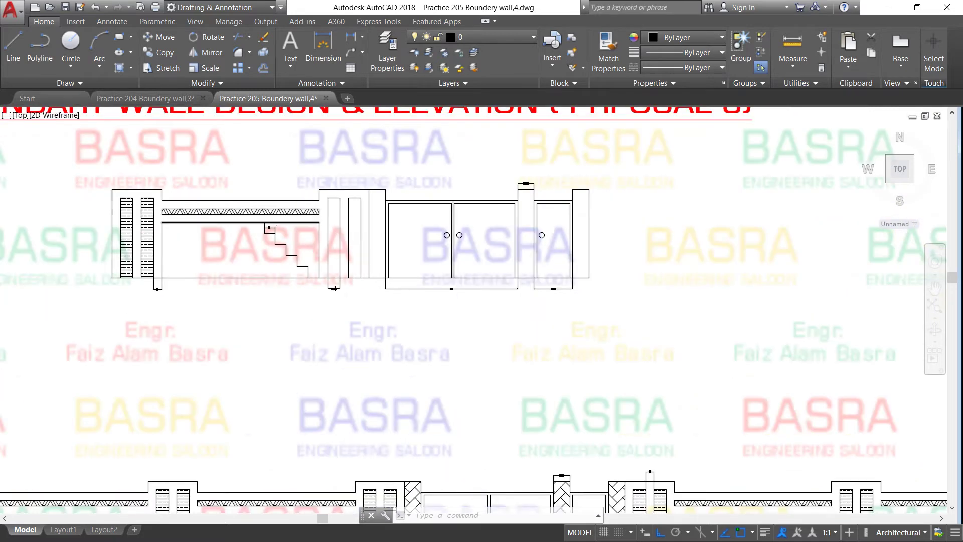
scroll(243, 232, "up", 1)
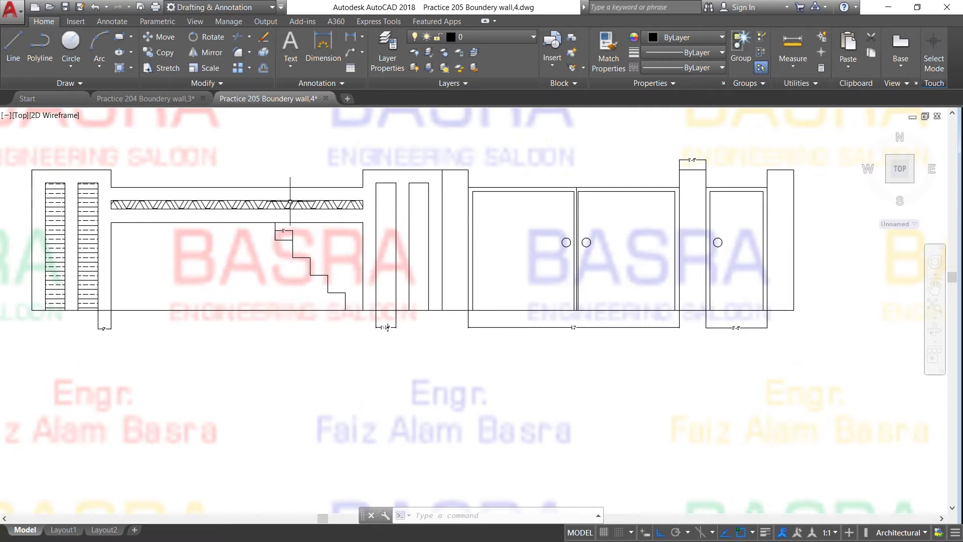
scroll(432, 202, "down", 1)
scroll(264, 200, "up", 2)
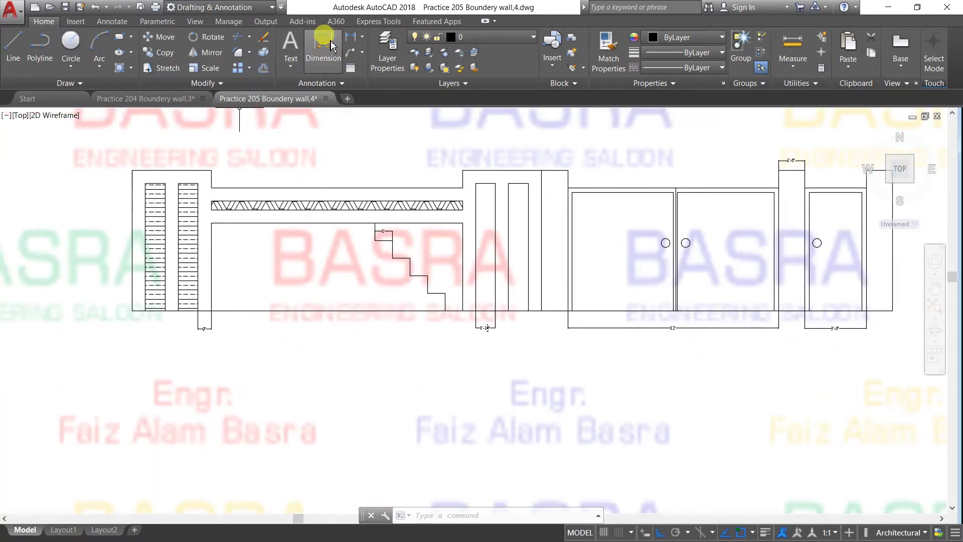
Add a vertical linear dimension for the full height of the end wall pillar, placed outside the pillar.
left_click(354, 37)
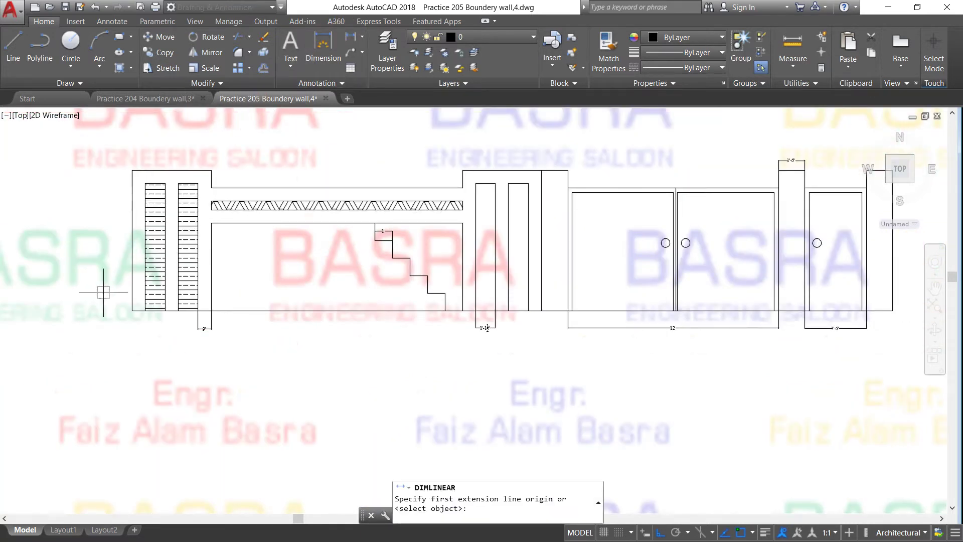
left_click(132, 310)
left_click(132, 171)
left_click(106, 226)
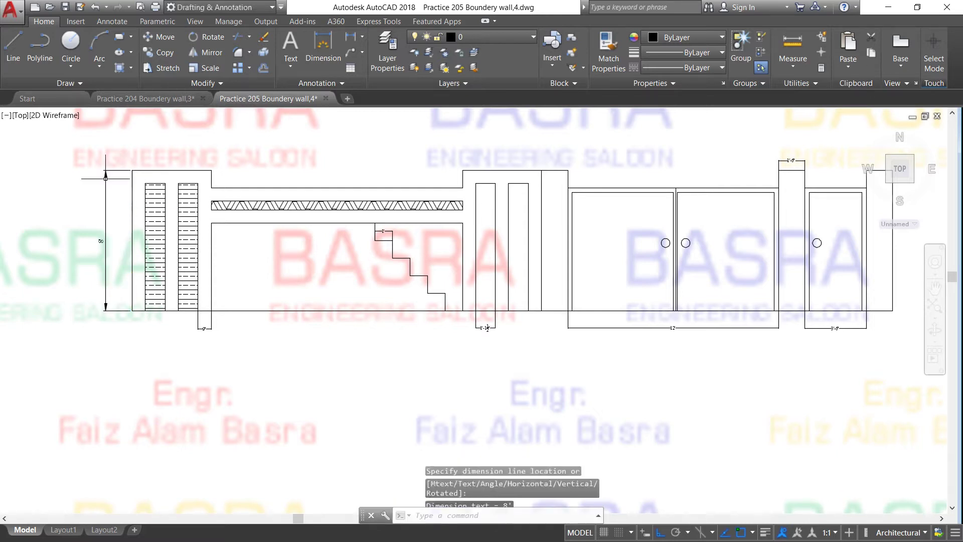
scroll(95, 242, "up", 2)
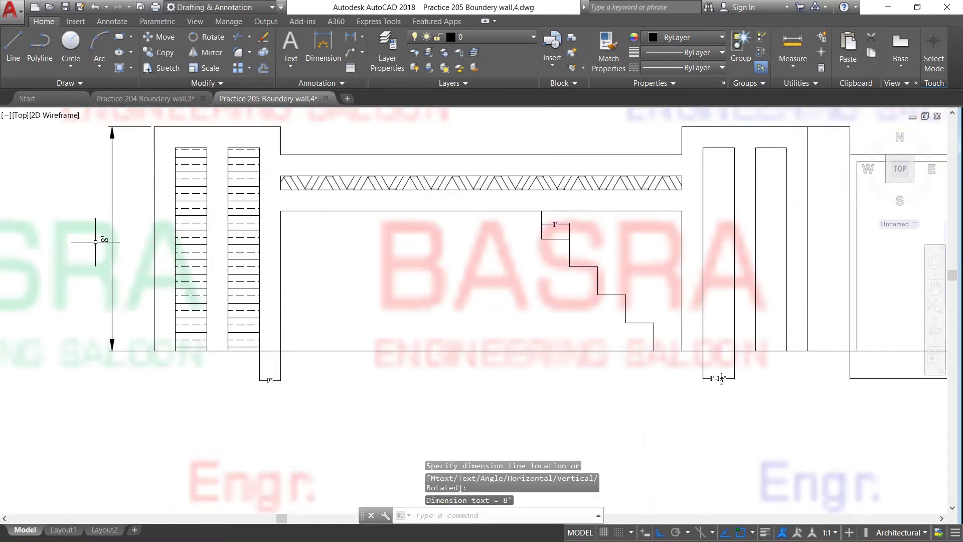
scroll(212, 163, "down", 2)
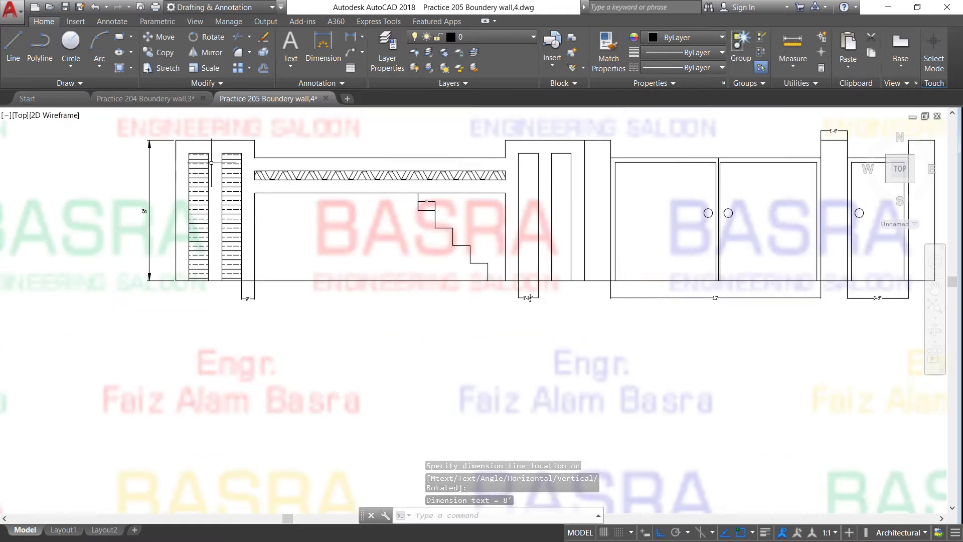
Add a vertical linear dimension for the drop from the end pillar's top to the top of the adjoining wall.
scroll(269, 160, "up", 2)
left_click(348, 41)
left_click(244, 135)
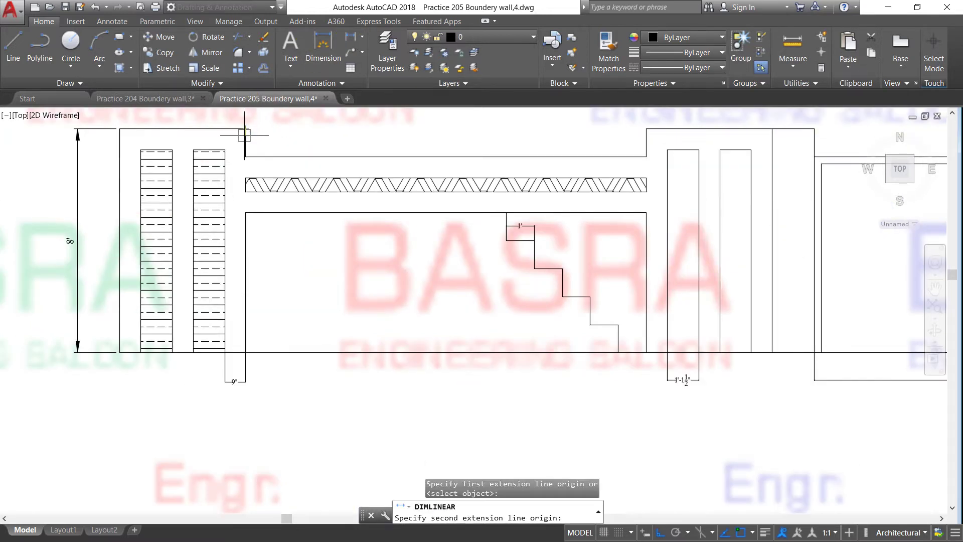
left_click(245, 157)
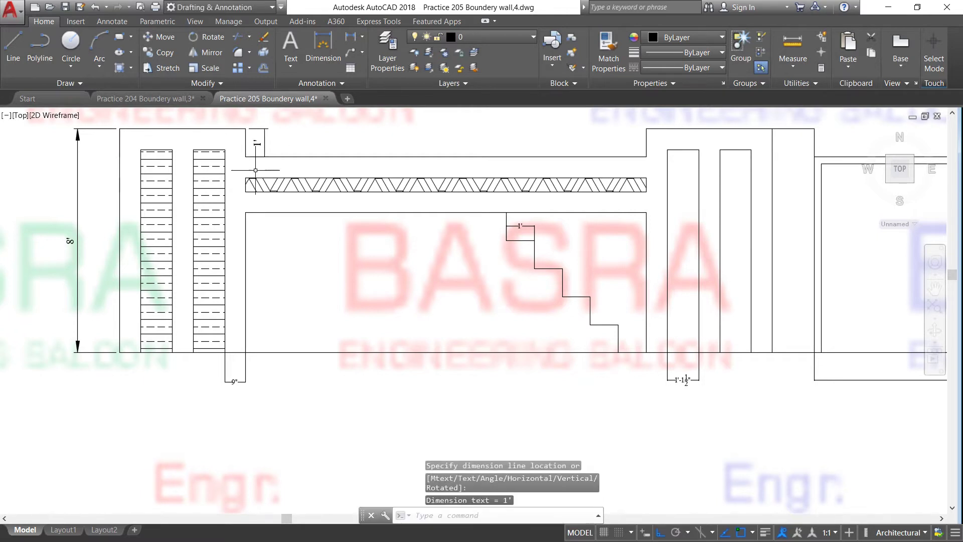
scroll(256, 170, "down", 2)
scroll(502, 164, "up", 2)
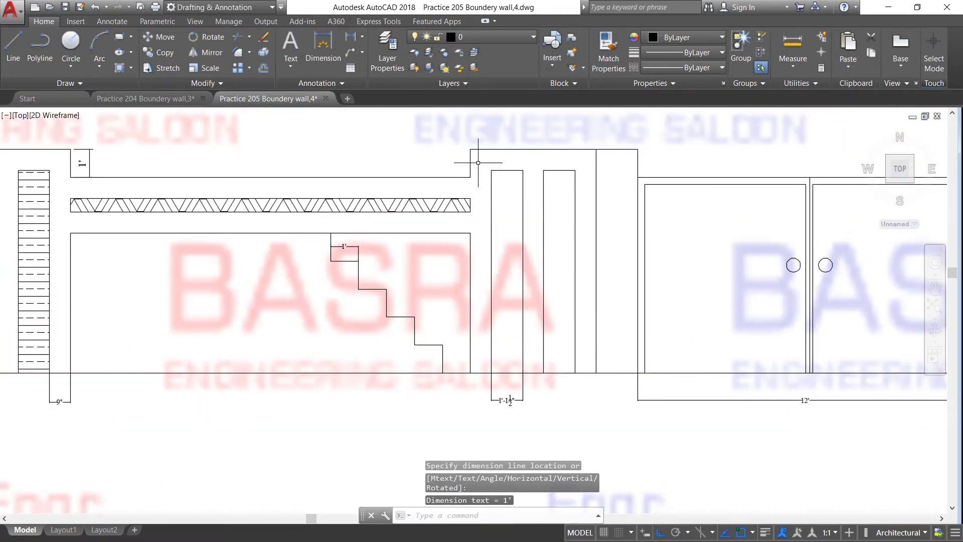
Erase the dashed horizontal hatch from the two vertical strips of the end wall pillar.
scroll(473, 172, "down", 2)
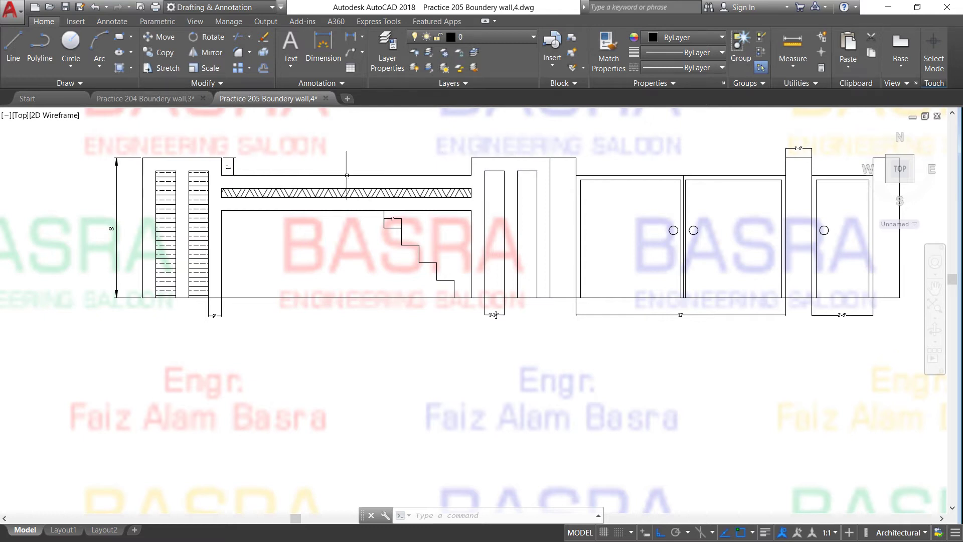
left_click(160, 216)
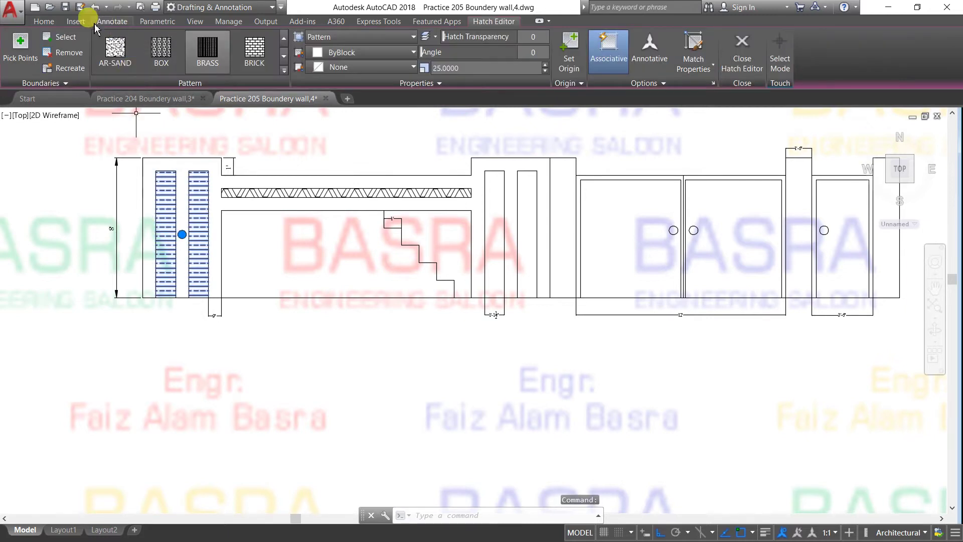
left_click(49, 21)
left_click(263, 37)
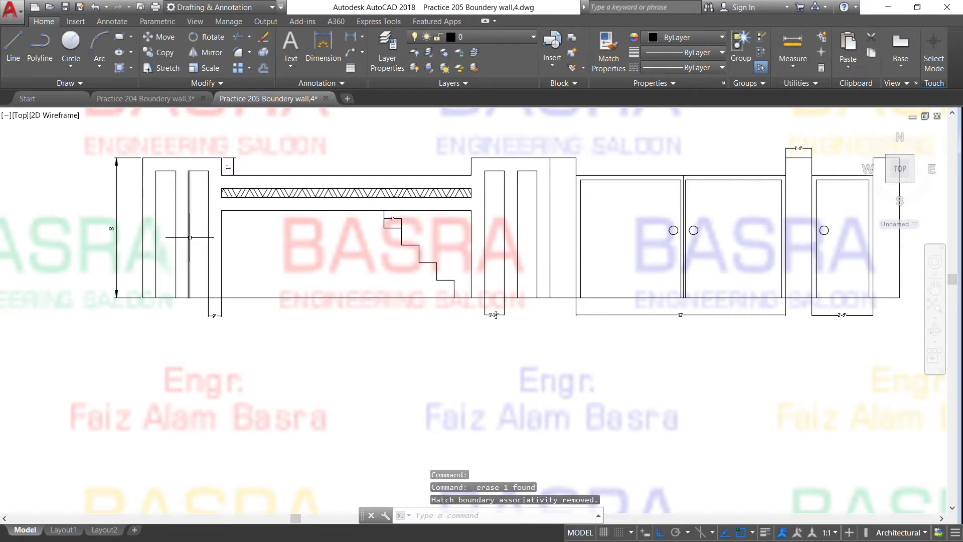
Examine the end wall pillar's plain strips, their spacing dimension and the pillar's height dimension.
scroll(232, 318, "up", 2)
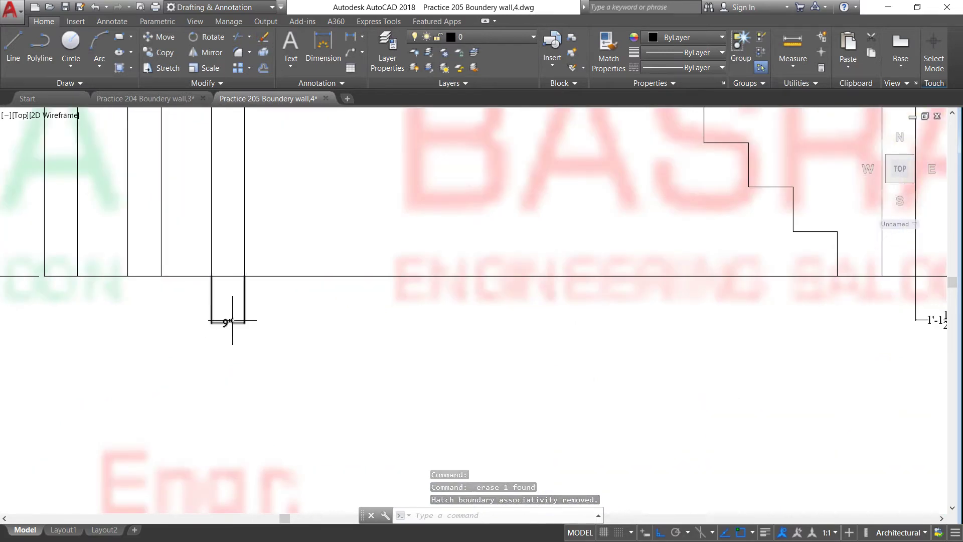
scroll(226, 322, "up", 4)
scroll(233, 309, "down", 4)
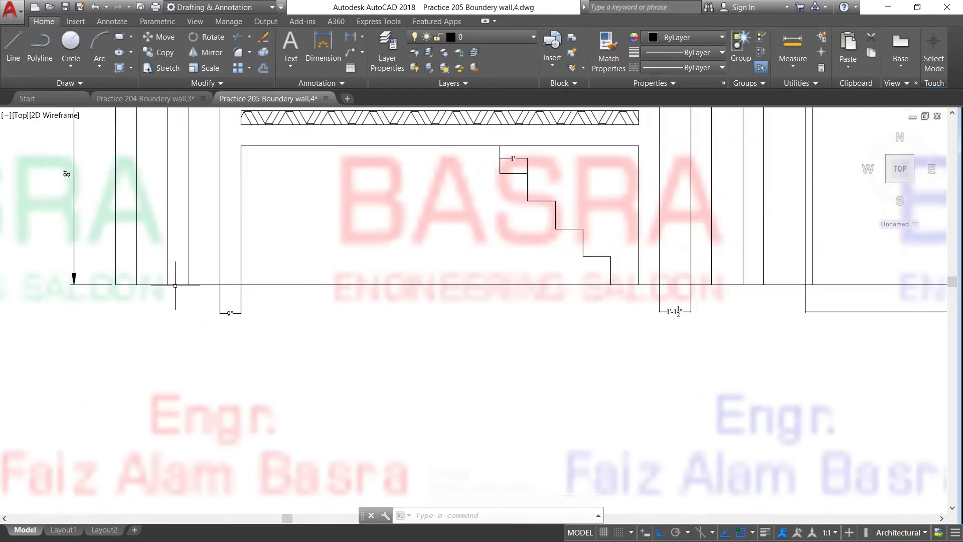
scroll(127, 279, "down", 5)
scroll(149, 212, "up", 3)
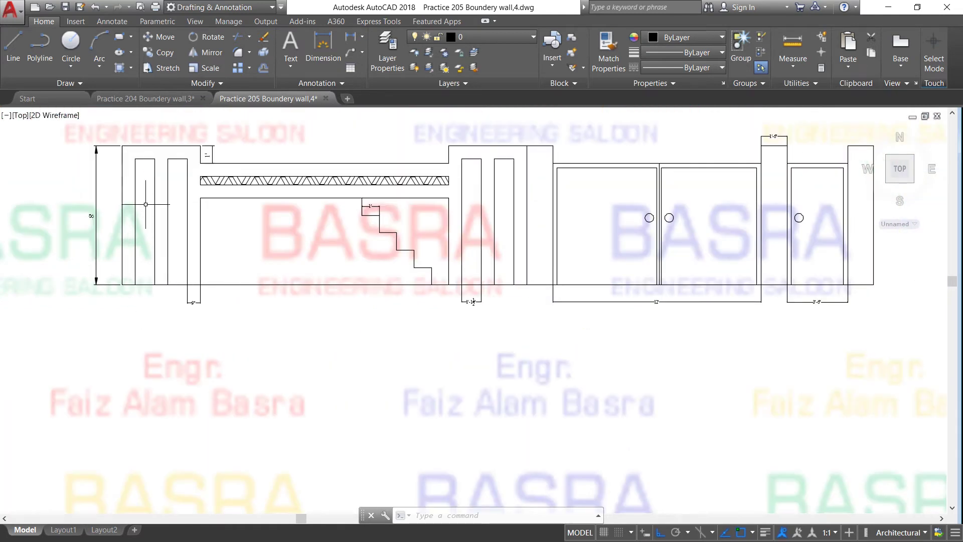
scroll(160, 228, "up", 2)
scroll(158, 235, "down", 2)
scroll(182, 148, "up", 2)
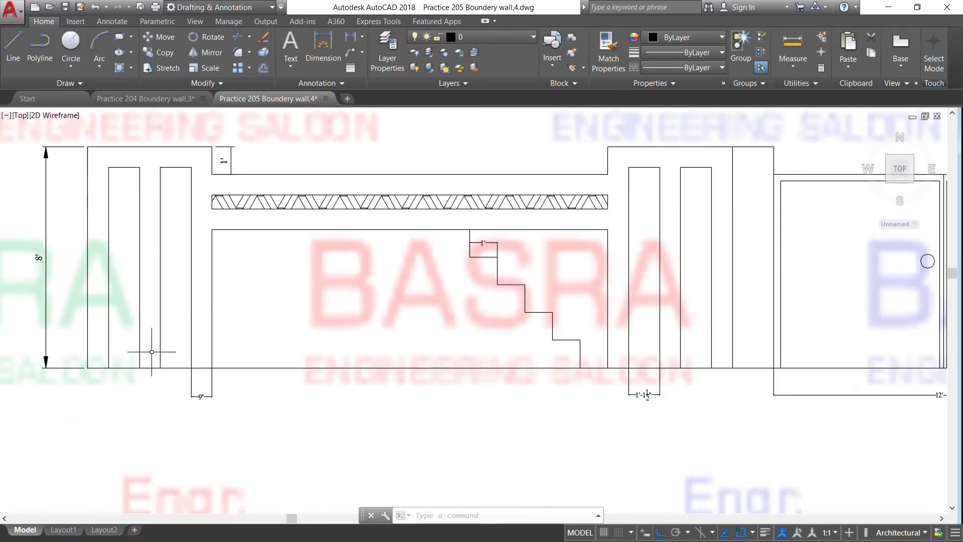
scroll(169, 306, "down", 2)
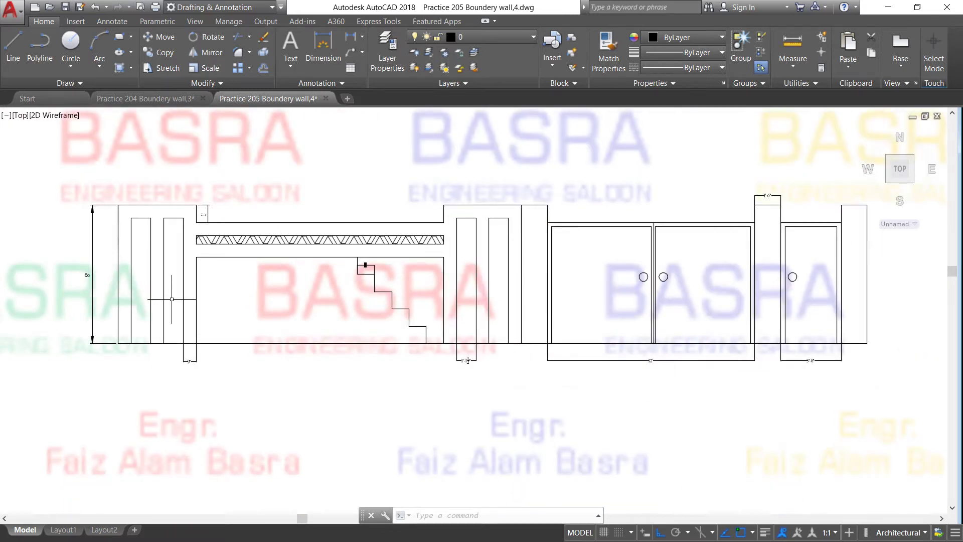
Erase the ESCHER hatch from the long horizontal band between the two wall pillars.
scroll(287, 249, "up", 2)
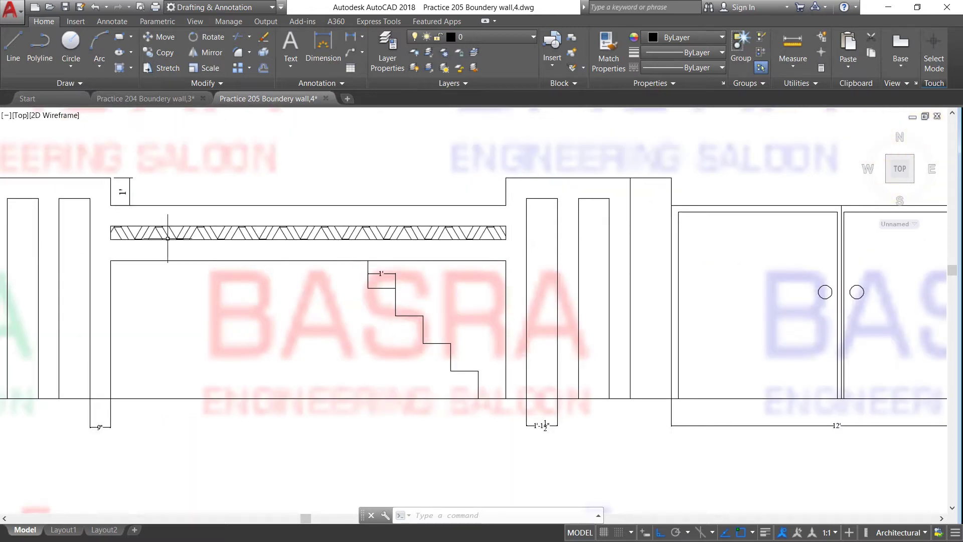
scroll(144, 231, "up", 2)
left_click(145, 231)
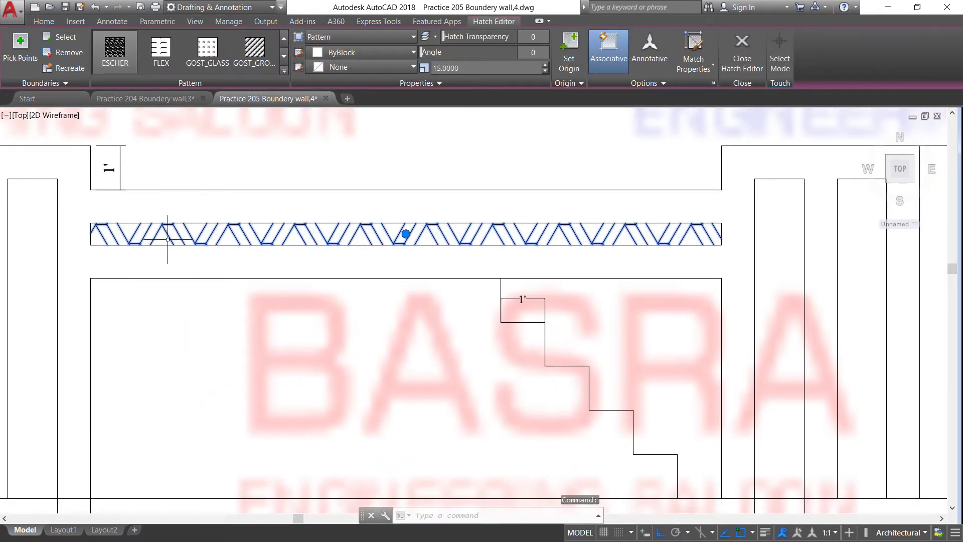
left_click(43, 21)
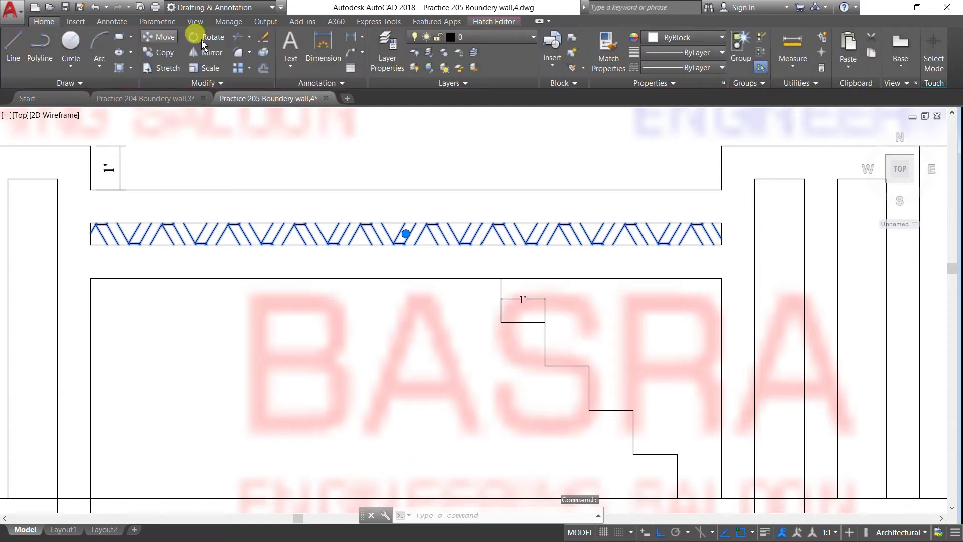
left_click(269, 39)
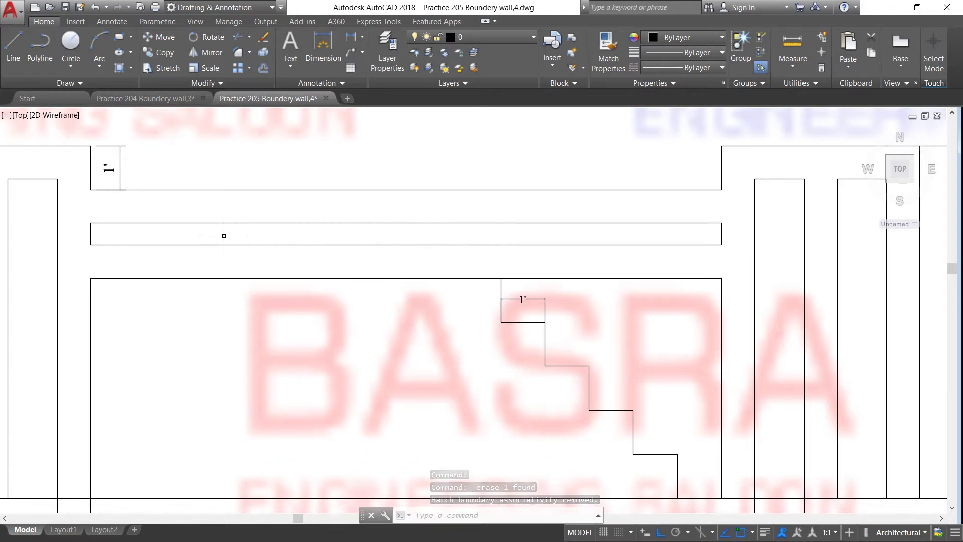
scroll(281, 215, "down", 2)
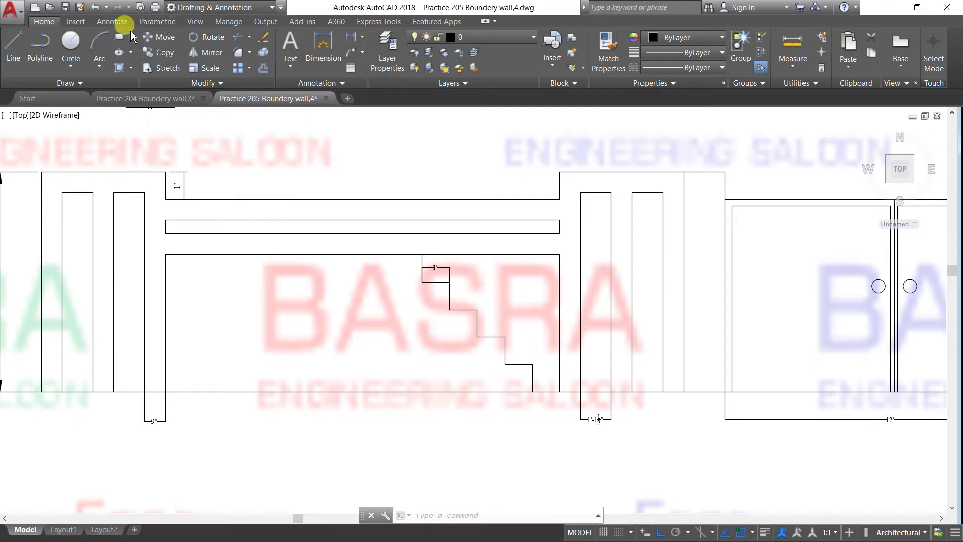
Undo the hatch erasures on the horizontal band and end pillar strips, and the wall drop dimension.
left_click(95, 7)
left_click(95, 7)
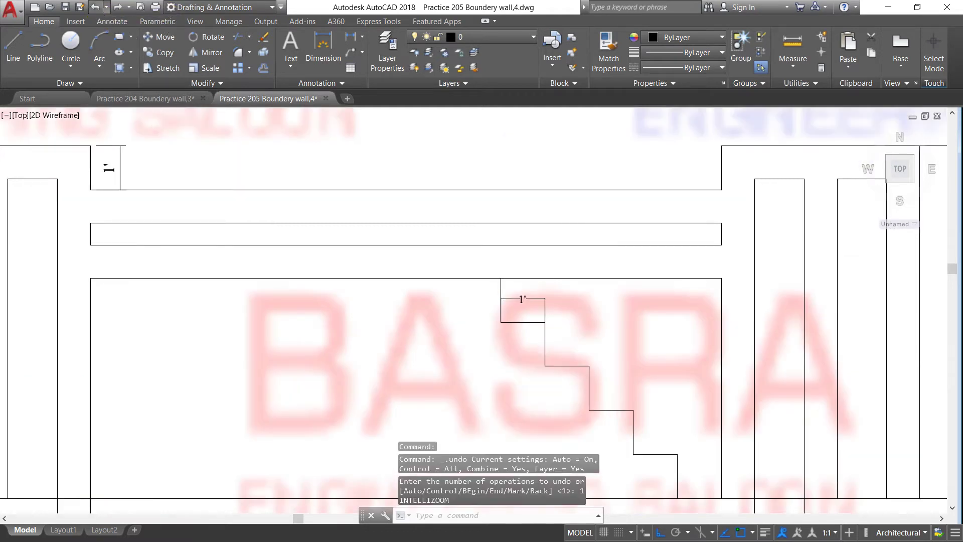
left_click(95, 7)
left_click(95, 7)
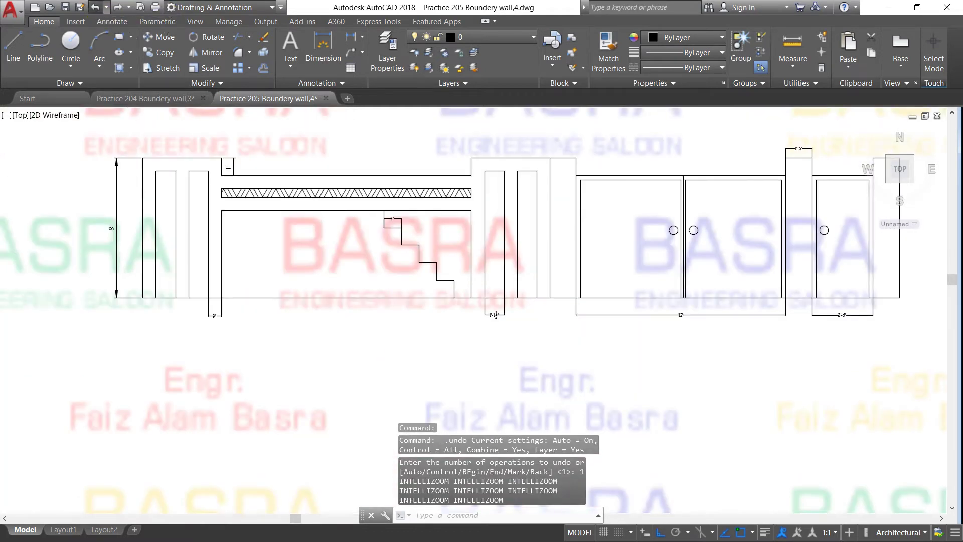
left_click(95, 7)
left_click(95, 7)
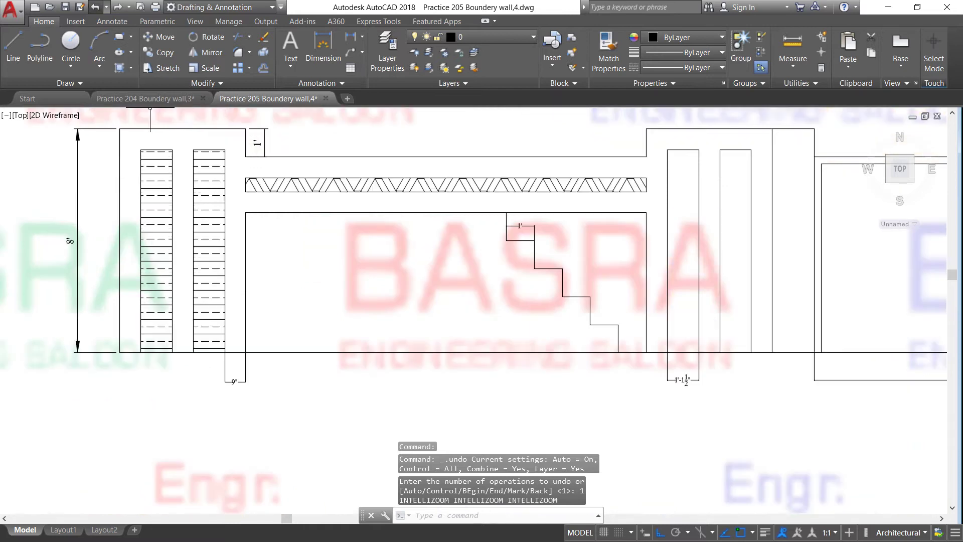
left_click(95, 7)
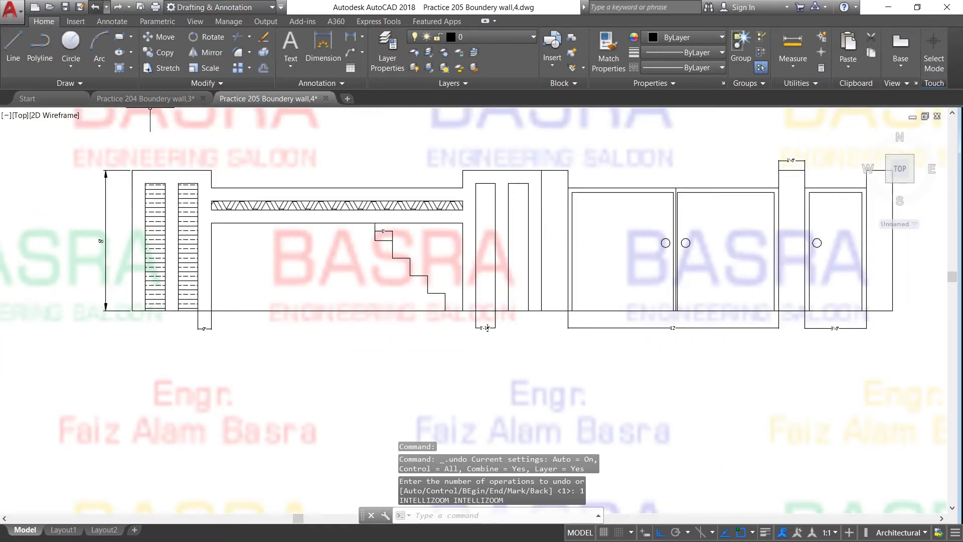
Undo the remaining upper elevation edits back through the pillar height dimension, strip hatch erasure, gate centre line and gate pillar hatch erasure.
left_click(95, 7)
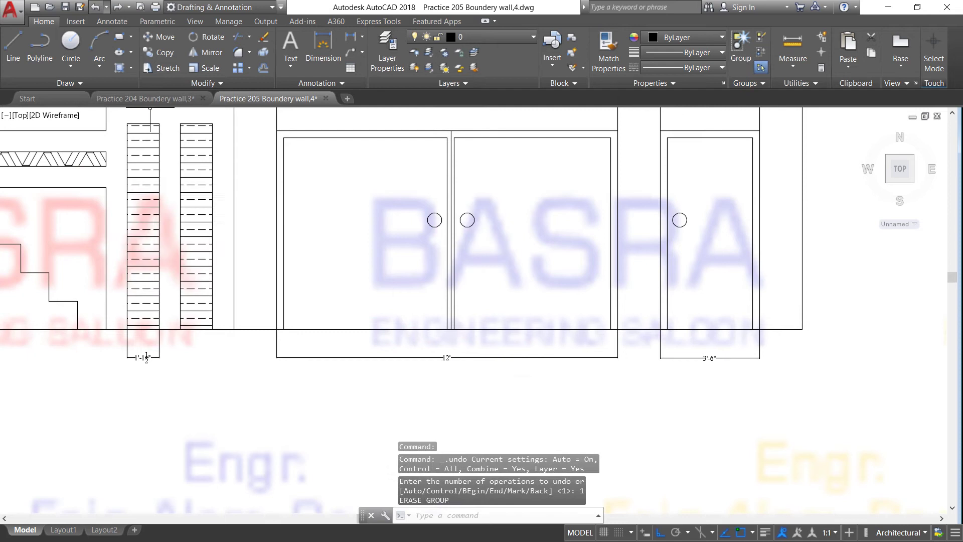
left_click(95, 7)
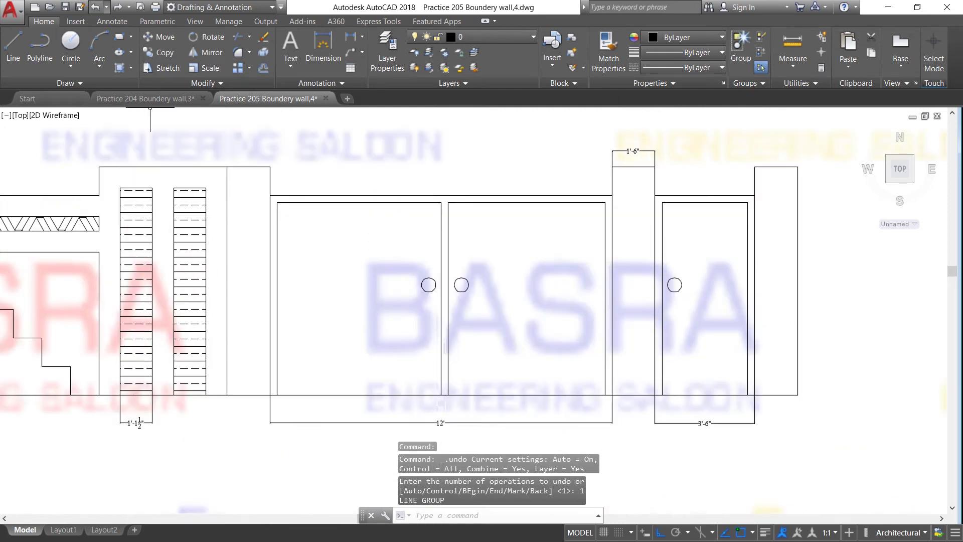
left_click(95, 7)
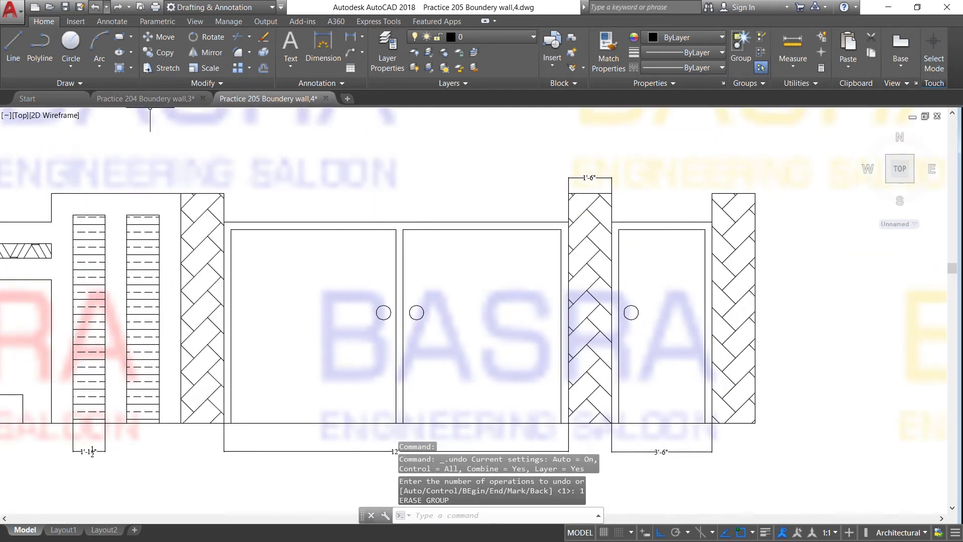
left_click(95, 7)
scroll(401, 181, "down", 3)
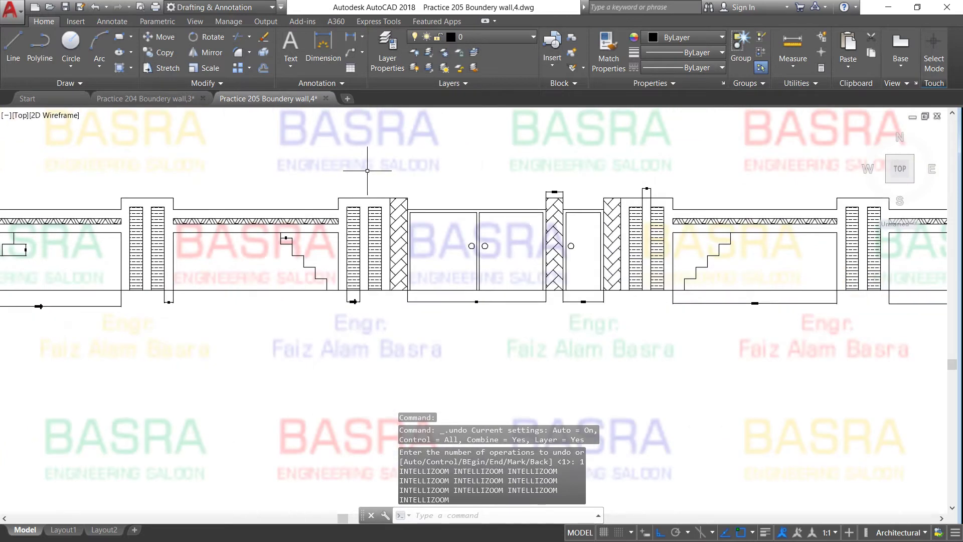
Add a vertical linear dimension for the height of the uppermost stair step in the upper elevation's wall panel.
scroll(521, 181, "down", 2)
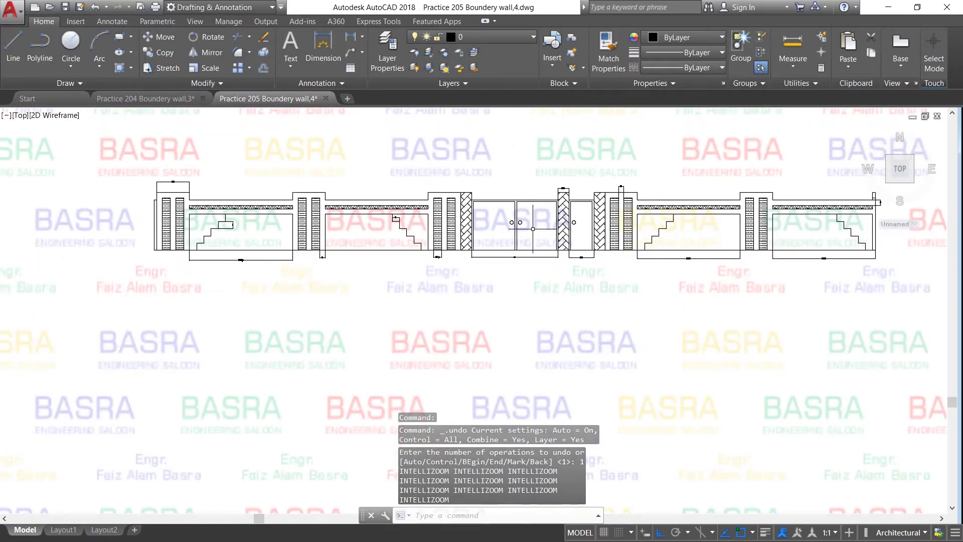
scroll(532, 195, "down", 3)
scroll(412, 206, "up", 5)
scroll(495, 175, "up", 2)
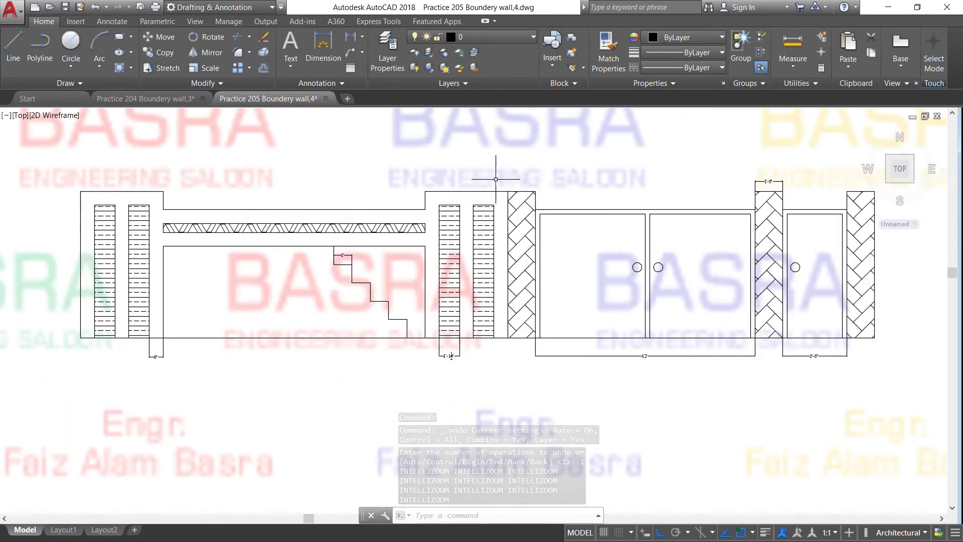
scroll(246, 308, "up", 2)
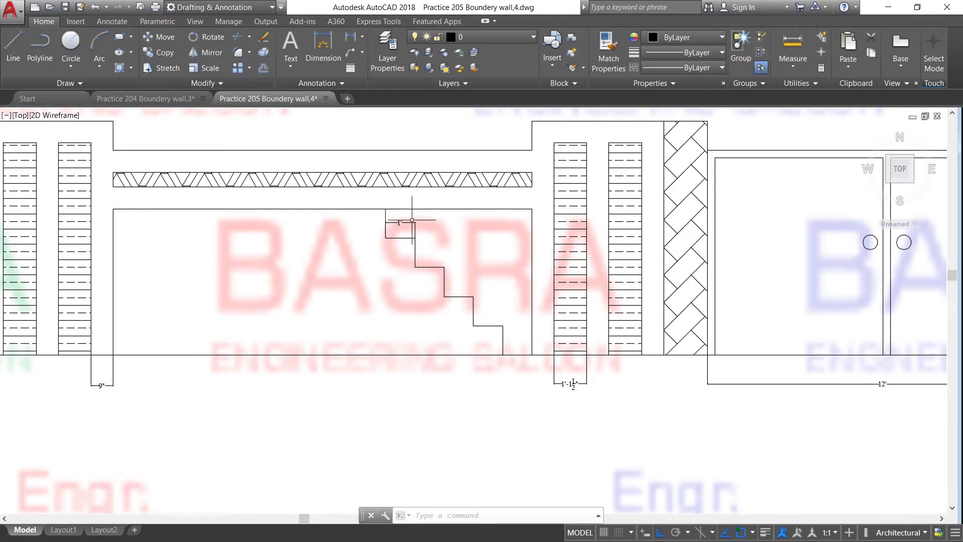
scroll(397, 224, "up", 2)
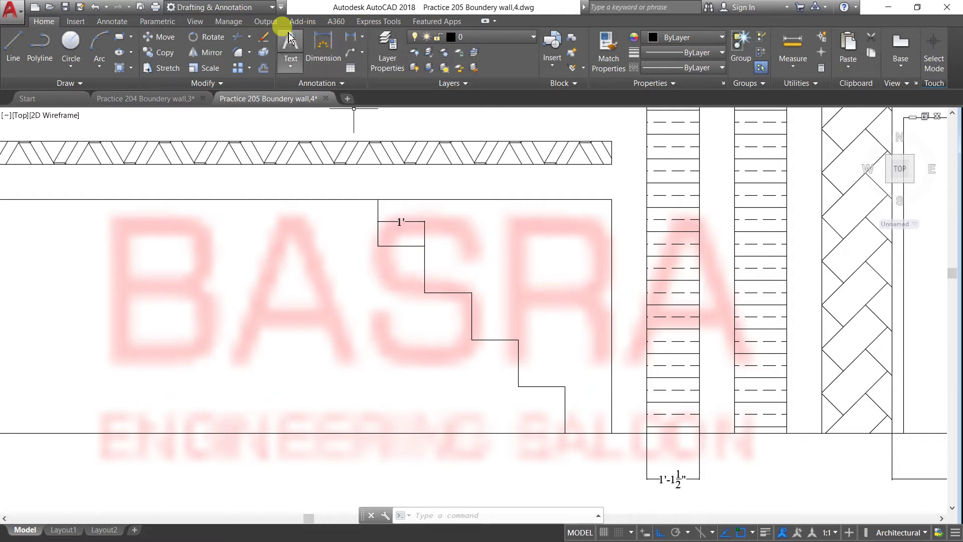
left_click(350, 37)
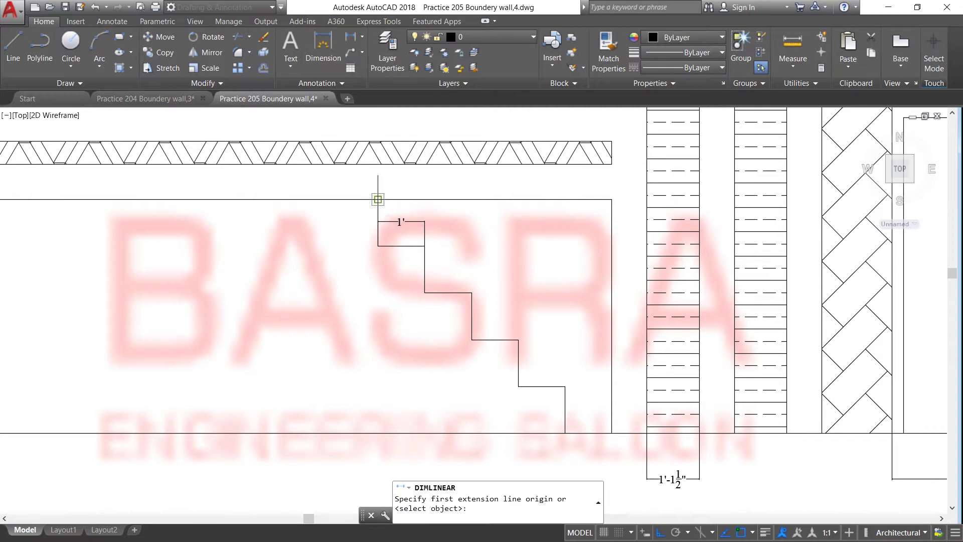
left_click(378, 221)
left_click(378, 245)
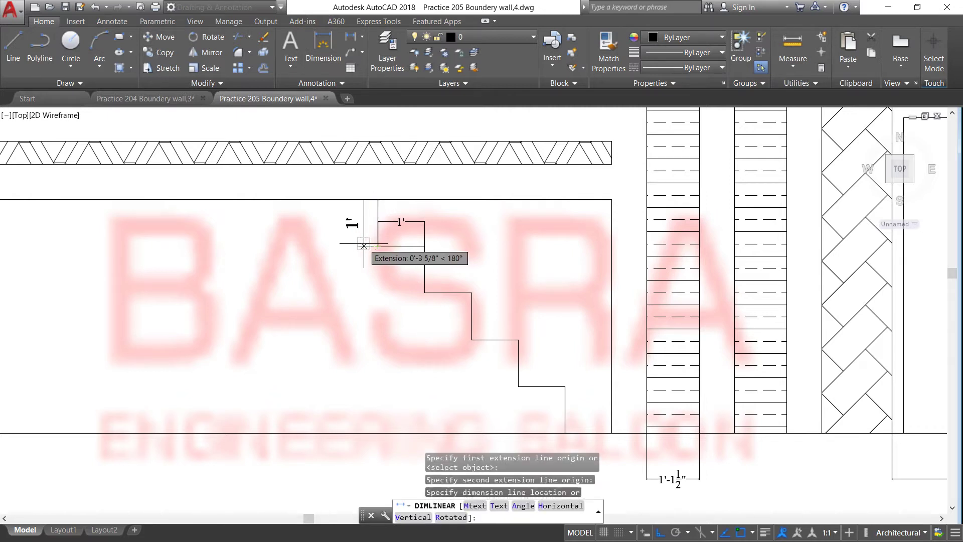
left_click(365, 235)
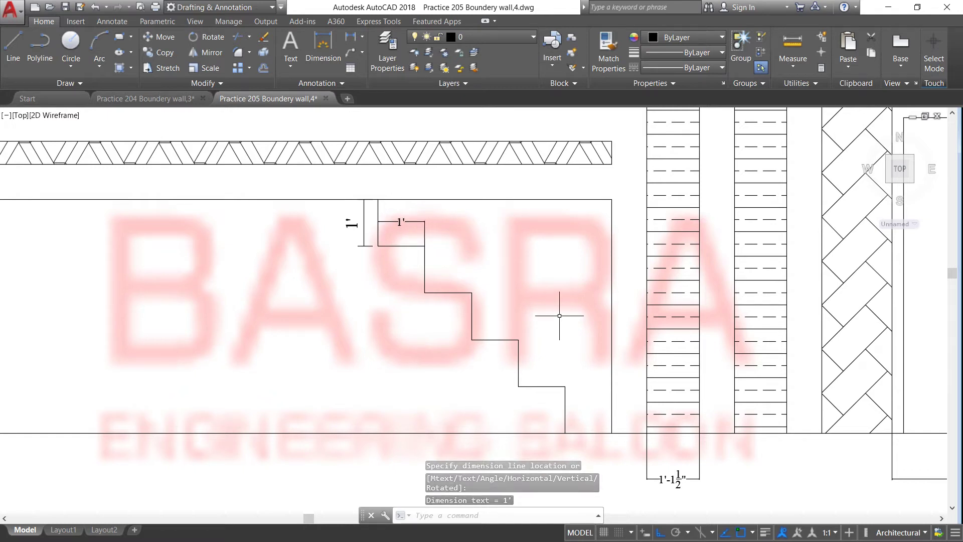
Examine the short elevation under the proposal title and the full-length boundary wall elevation below it.
scroll(457, 258, "down", 2)
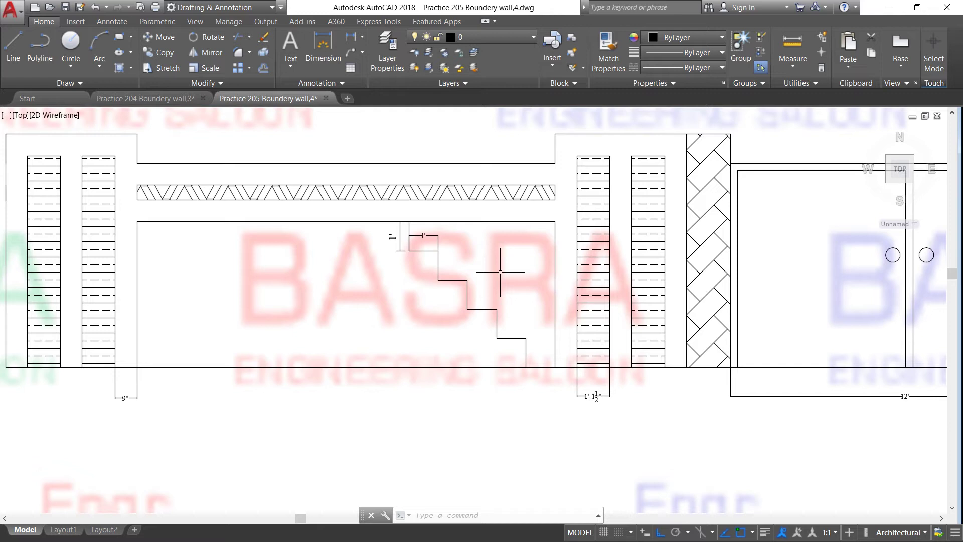
scroll(492, 268, "down", 2)
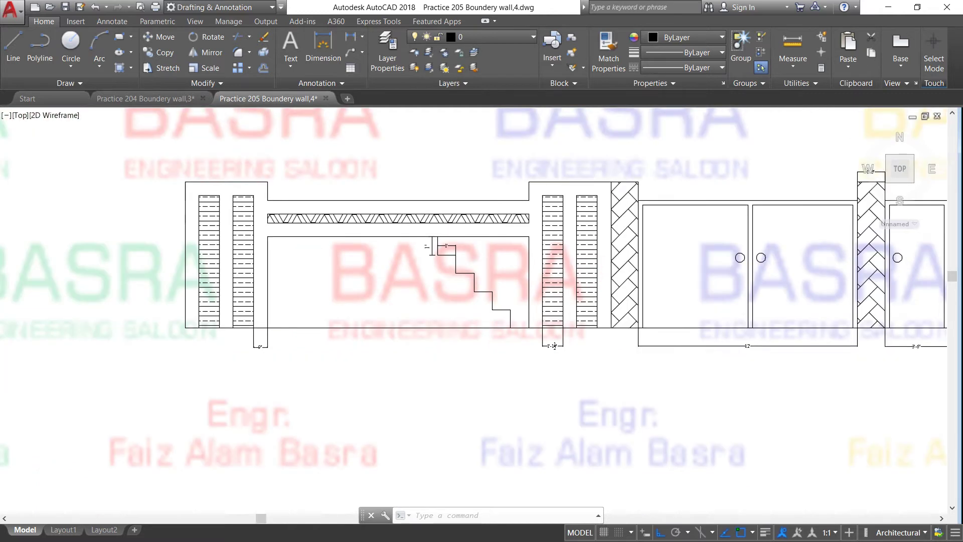
scroll(464, 259, "down", 2)
scroll(423, 254, "down", 2)
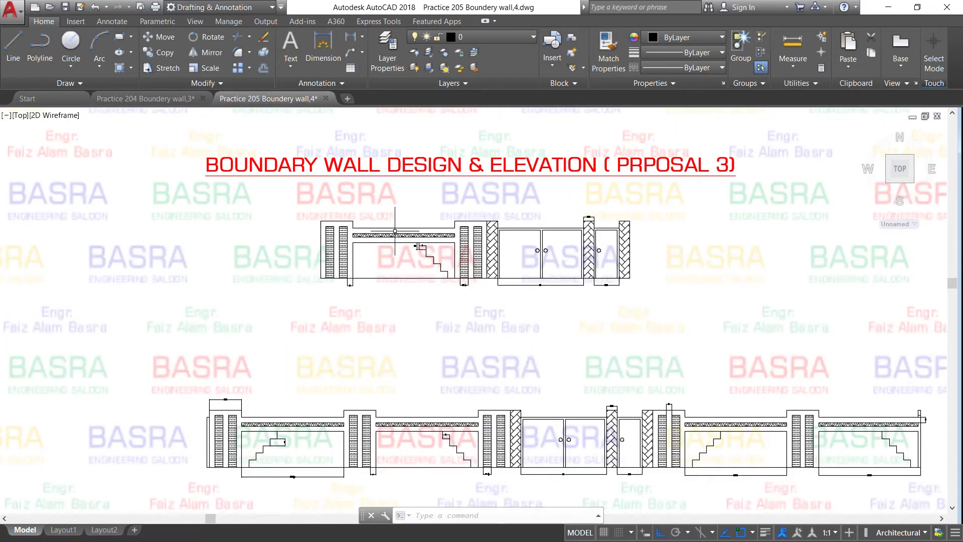
scroll(424, 247, "down", 2)
scroll(475, 382, "up", 2)
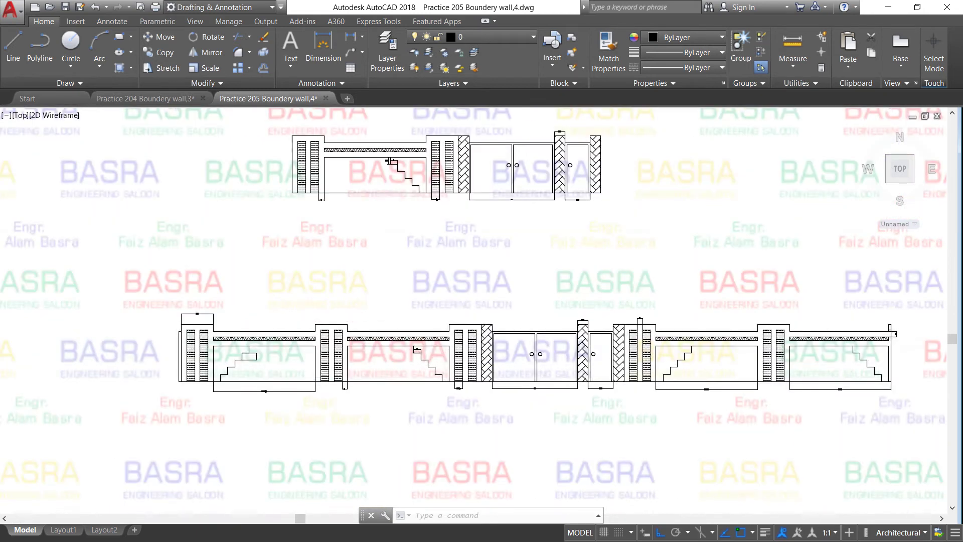
scroll(474, 381, "up", 2)
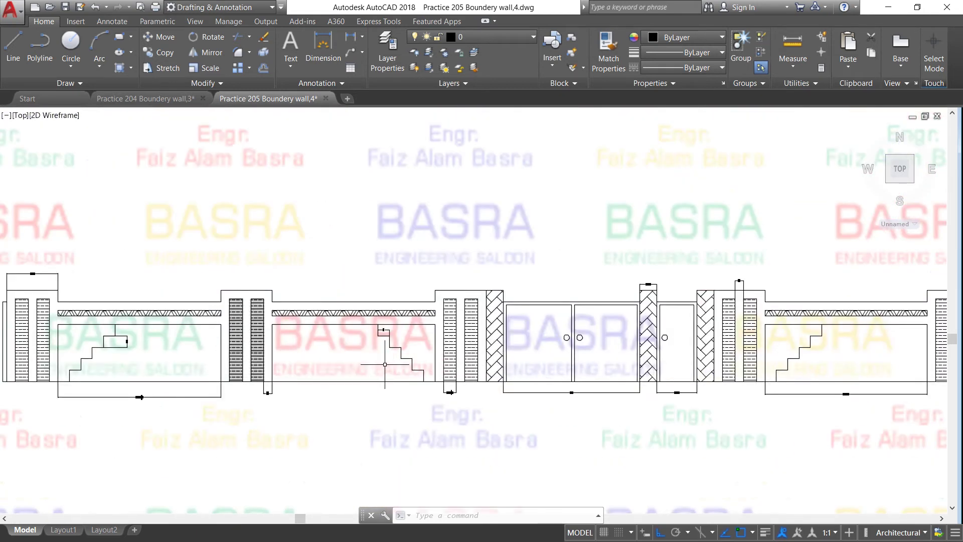
scroll(413, 326, "down", 2)
scroll(441, 359, "up", 2)
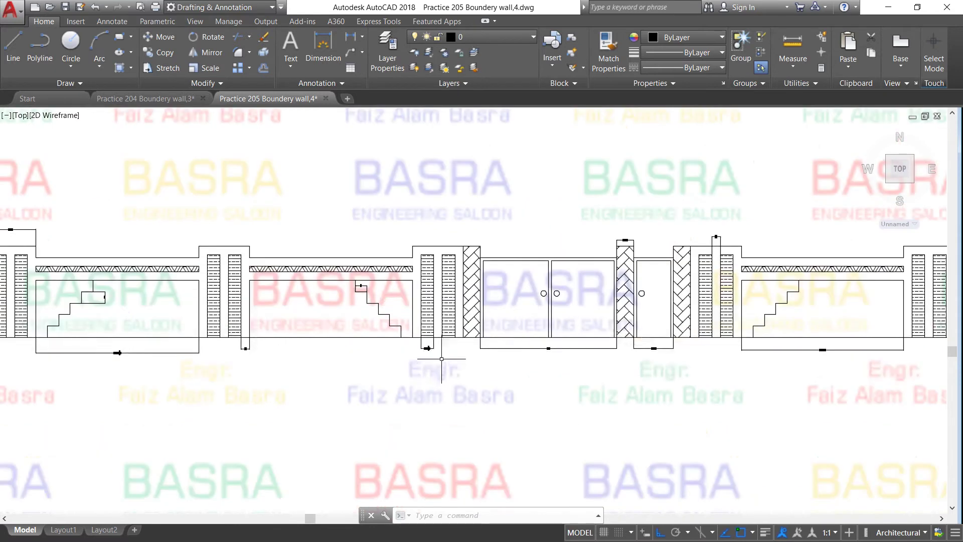
Set the AR-HBONE hatch angle on the pillar left of the double gate in the full-length elevation to 45, then 90.
scroll(470, 339, "up", 2)
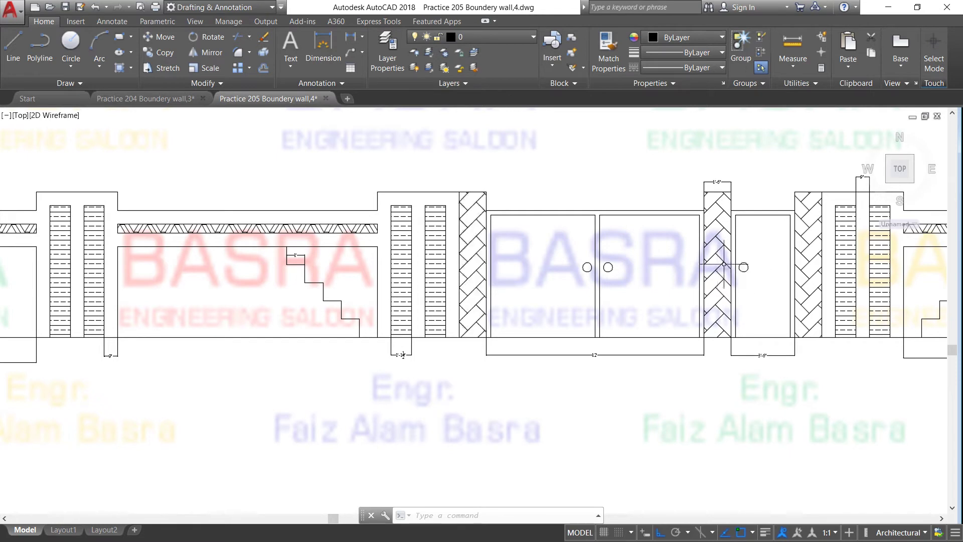
left_click(471, 264)
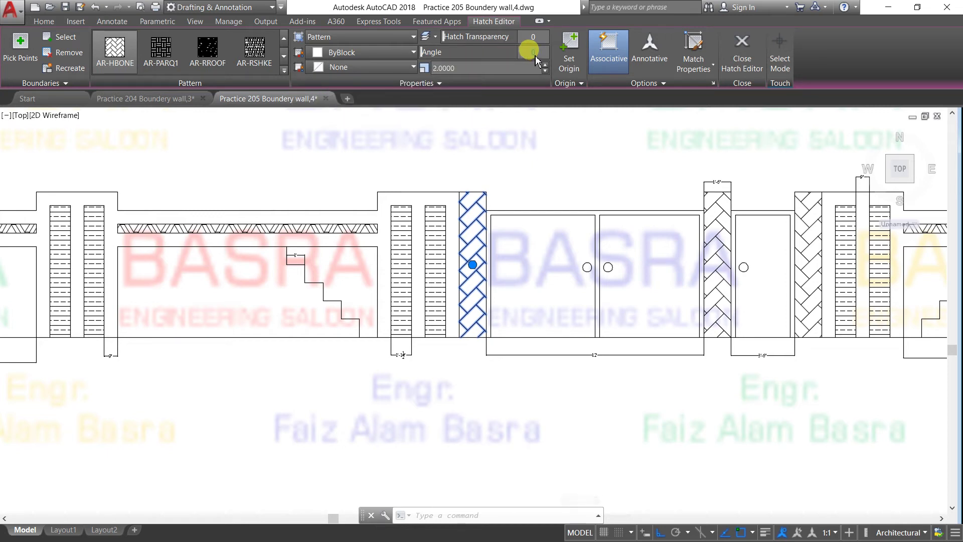
key("Return")
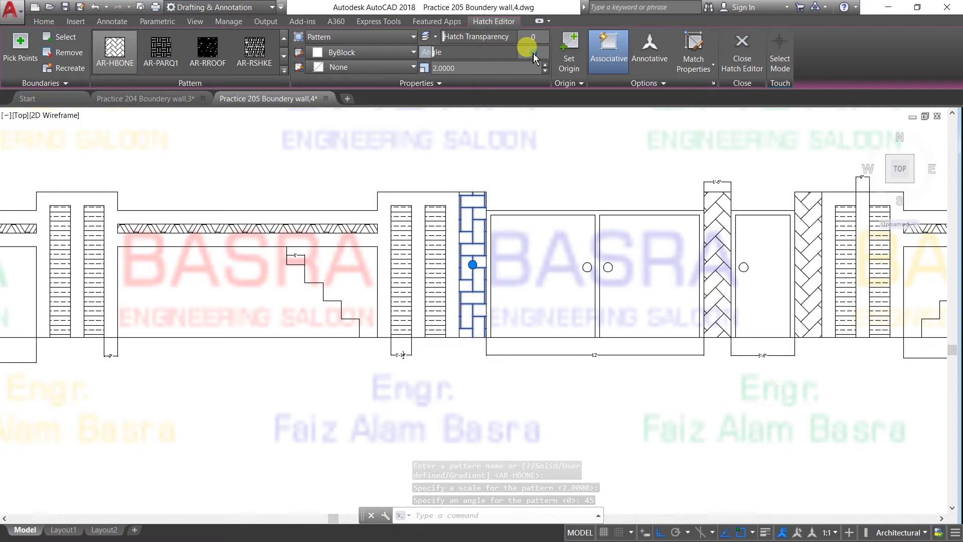
left_click_drag(530, 50, 533, 52)
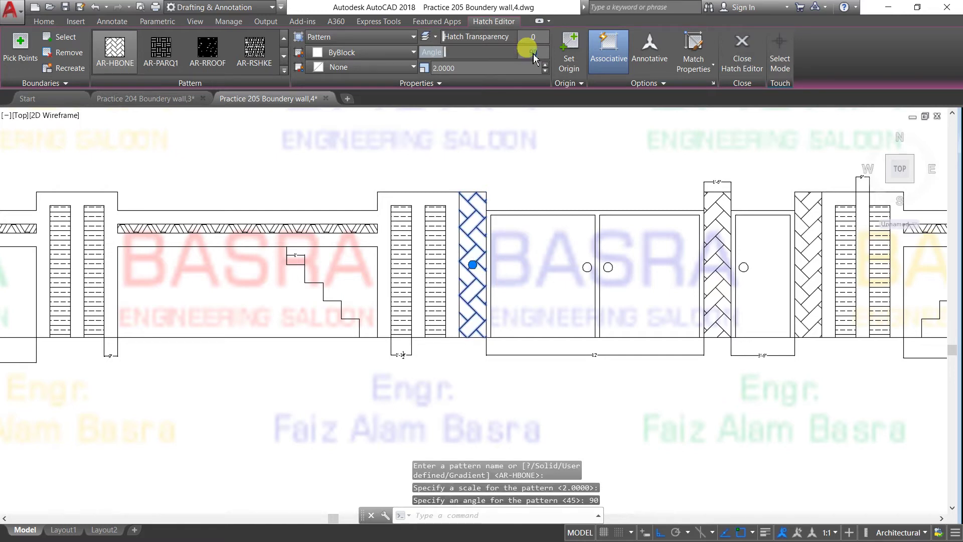
Preview AR-PARQ1 on the gate pillar hatch, then change it to the ANGLE pattern with a scale of 10.
left_click(160, 50)
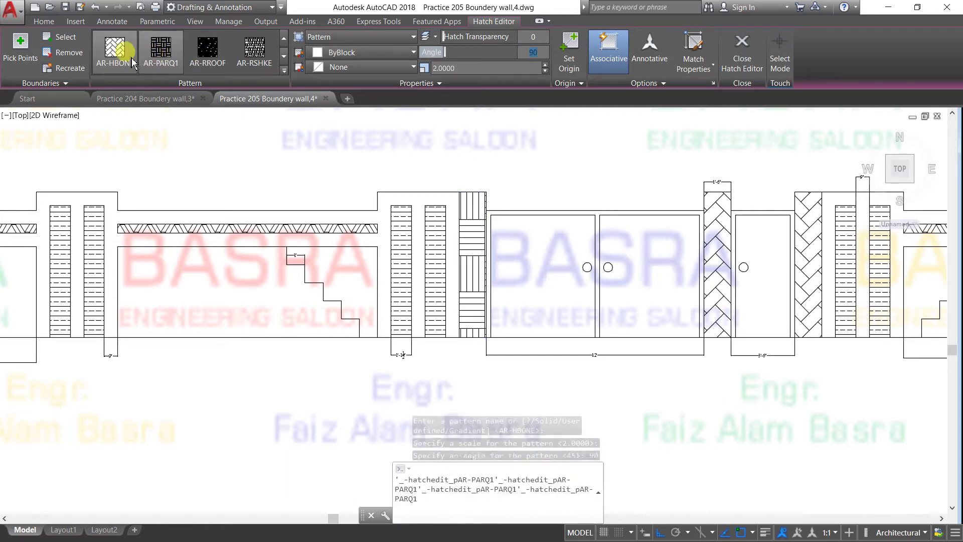
left_click(132, 61)
mouse_move(275, 98)
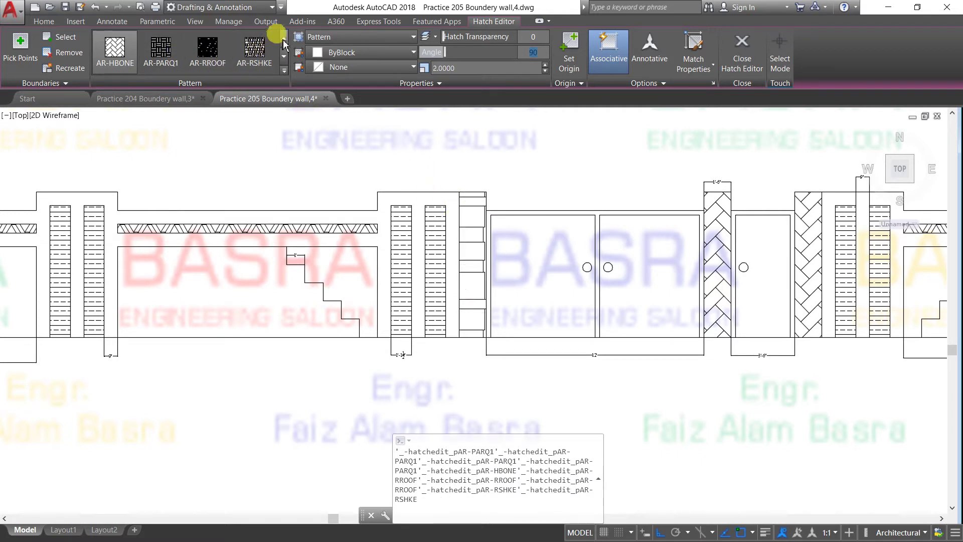
left_click(284, 44)
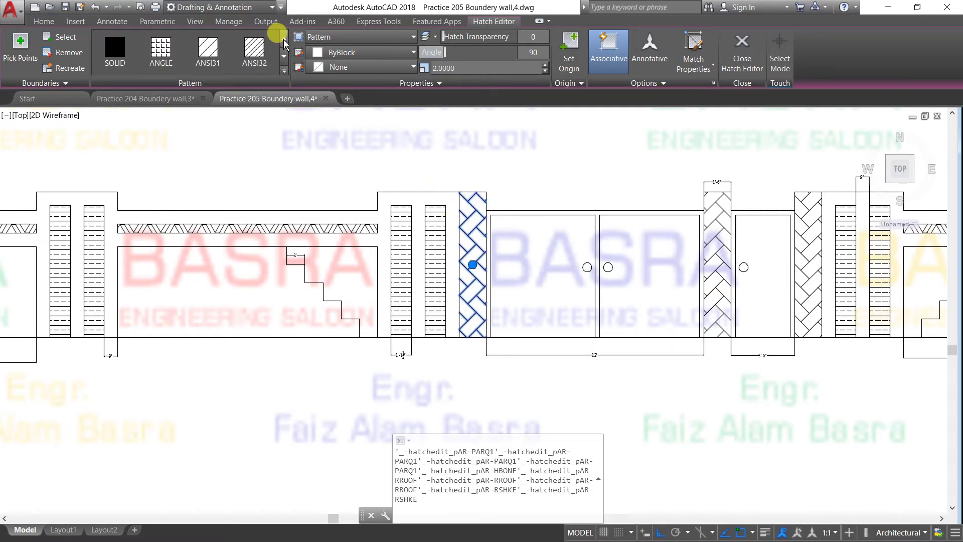
left_click(160, 51)
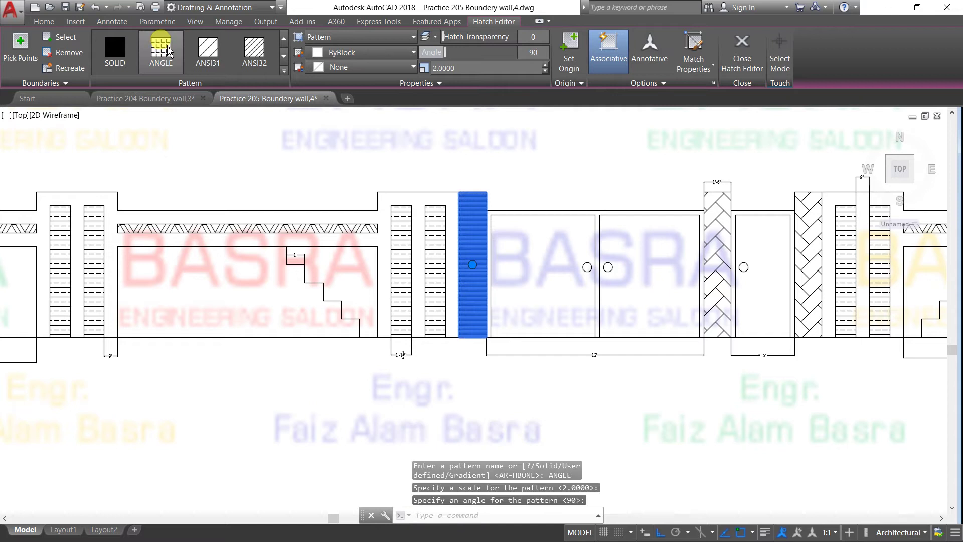
left_click(483, 67)
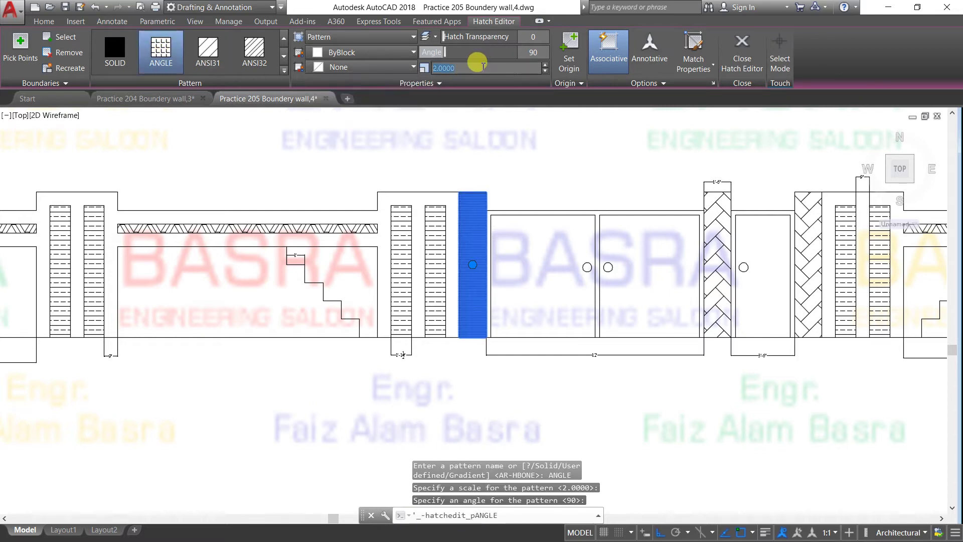
type("1")
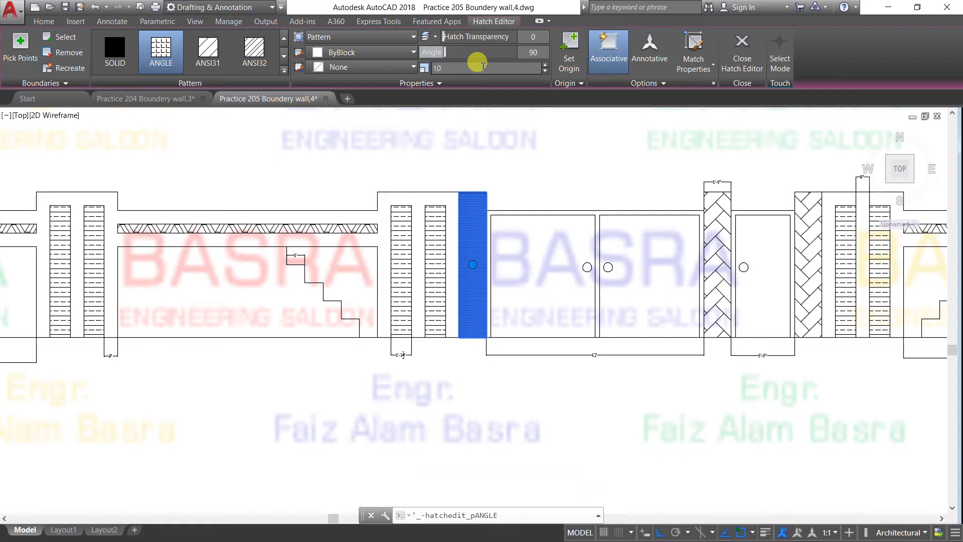
type("0")
key("Return")
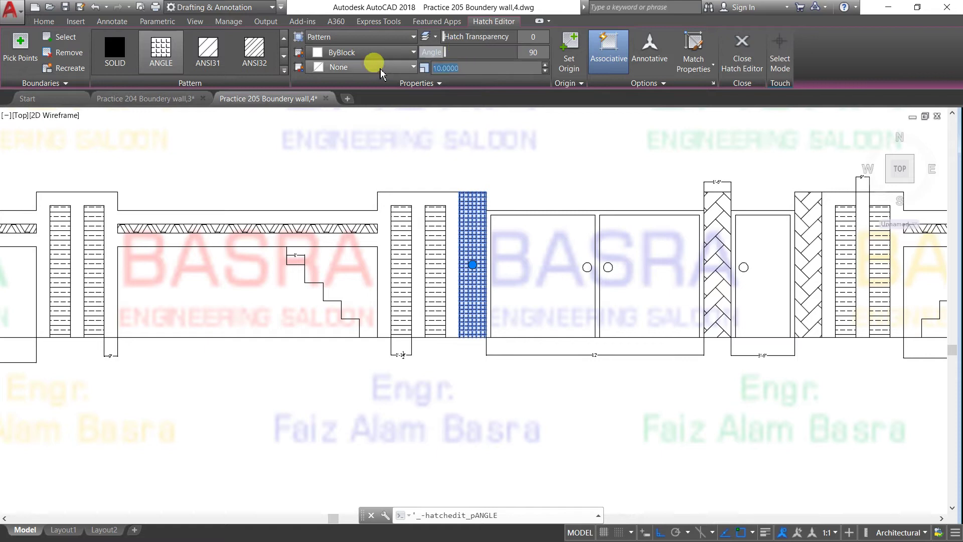
Change the gate pillar hatch to the AR-BRSTD brick pattern with a scale of 0.5.
left_click(285, 71)
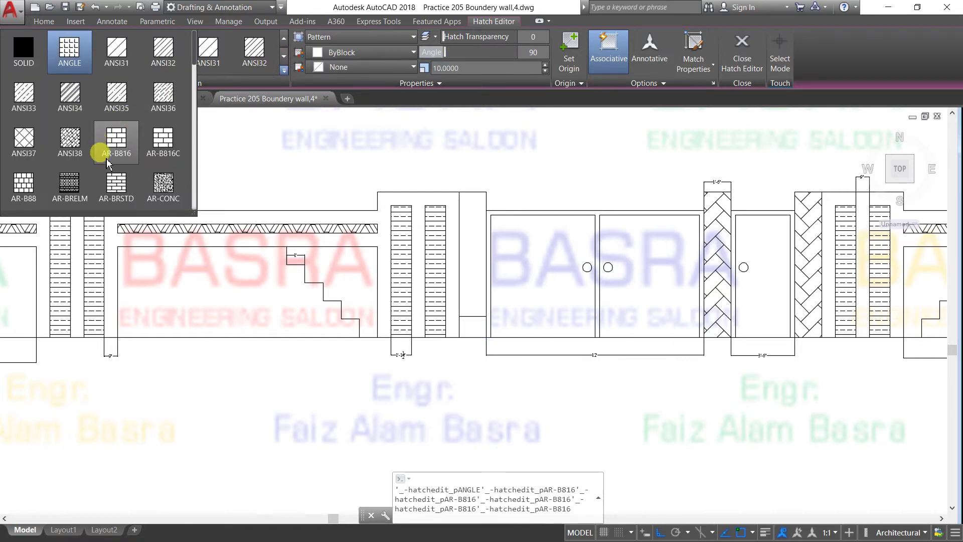
left_click(118, 184)
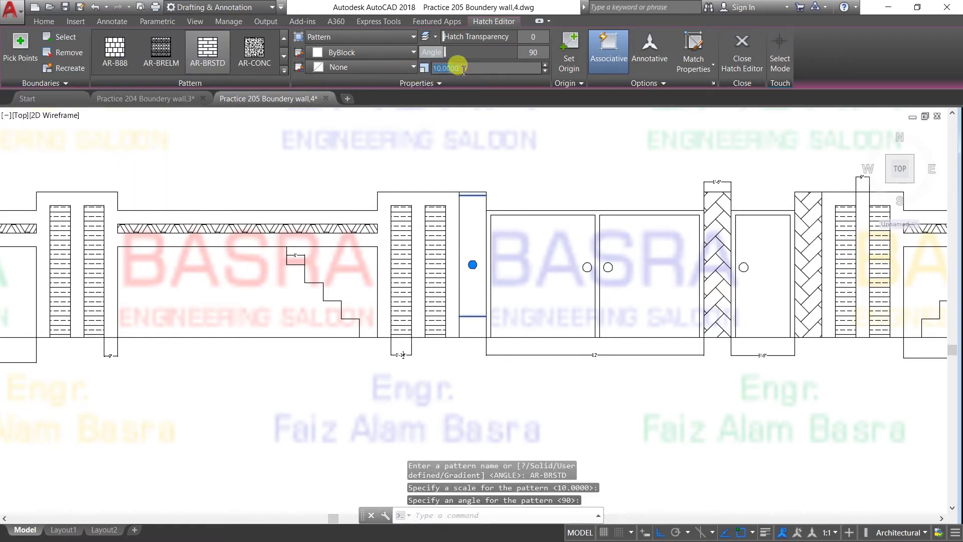
type("0.5")
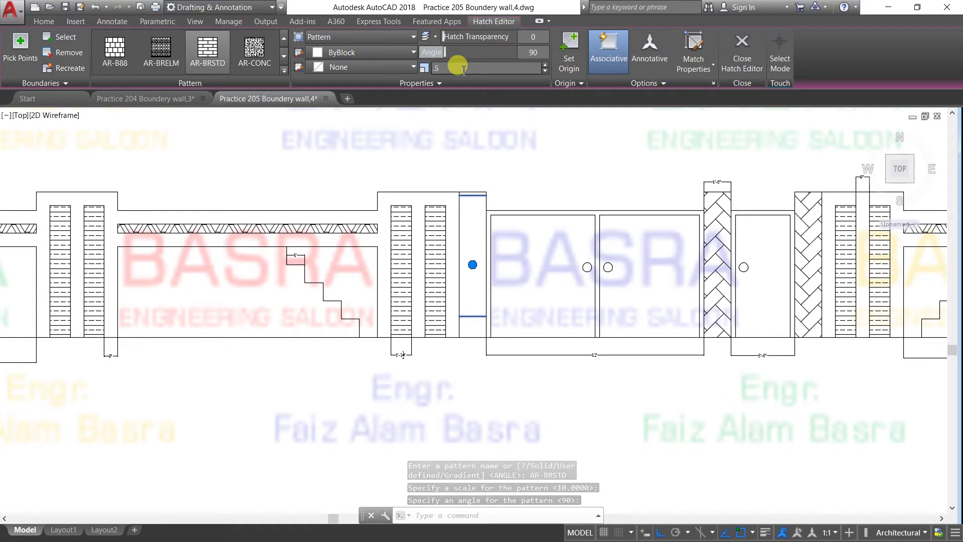
key("Return")
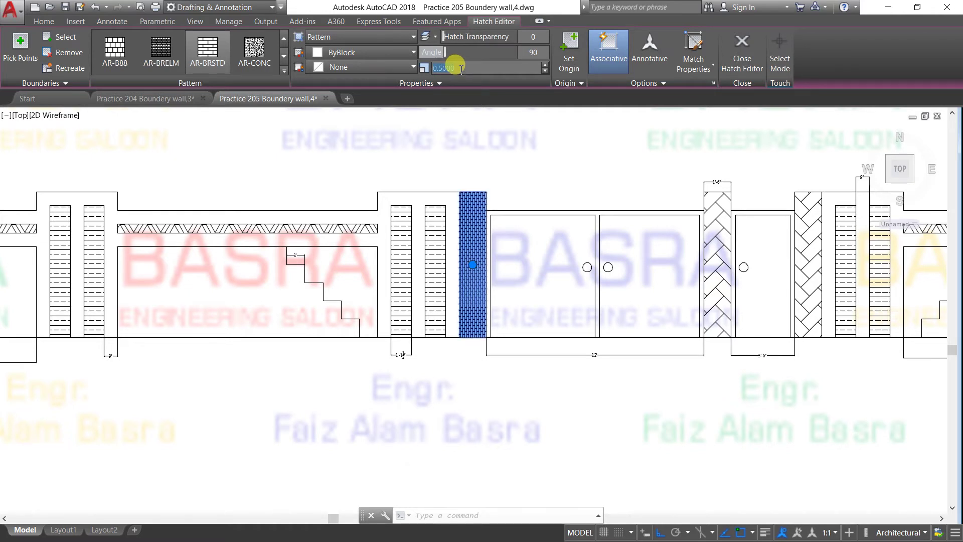
Try scales of 0.1, 0.05 and 0.2 on the gate pillar's brick hatch, then set the scale to 0.25.
type(".1")
key("Return")
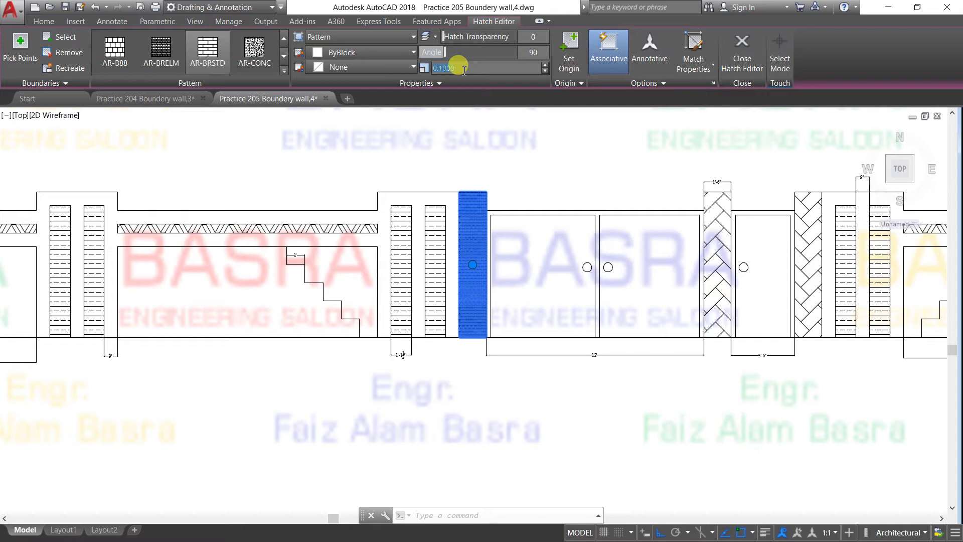
type(".05")
key("Return")
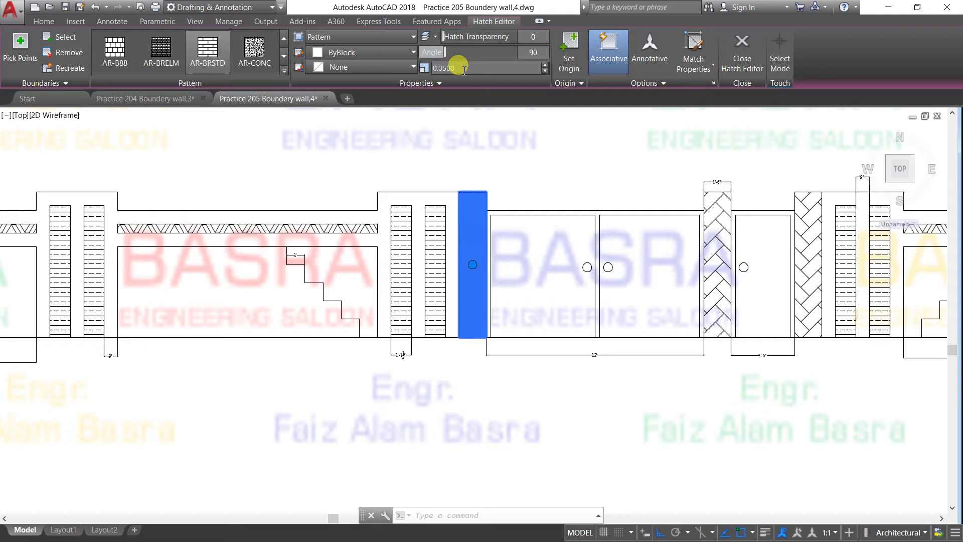
type(".2")
key("Return")
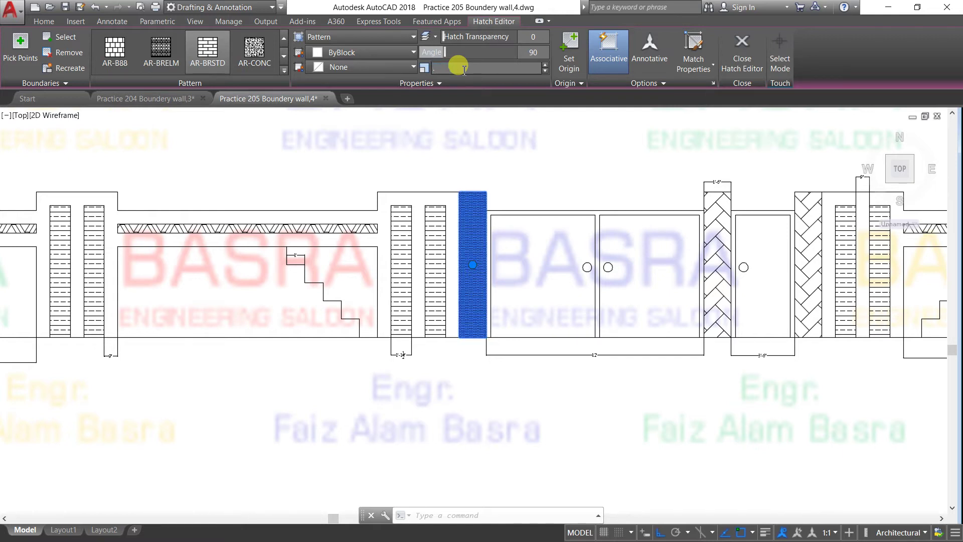
type("5")
key("Return")
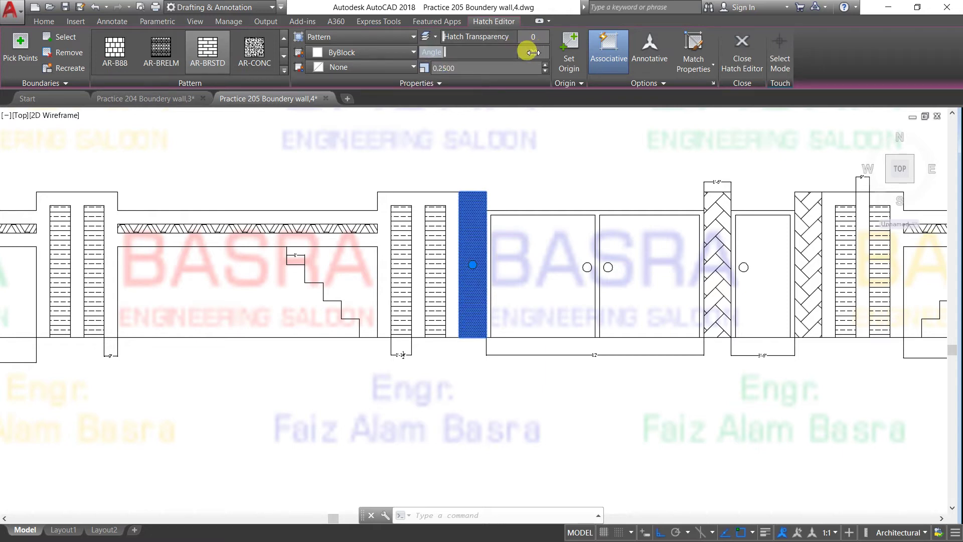
Set the gate pillar's AR-BRSTD hatch angle to 0 and inspect the brick size on the pillar.
left_click_drag(528, 50, 422, 53)
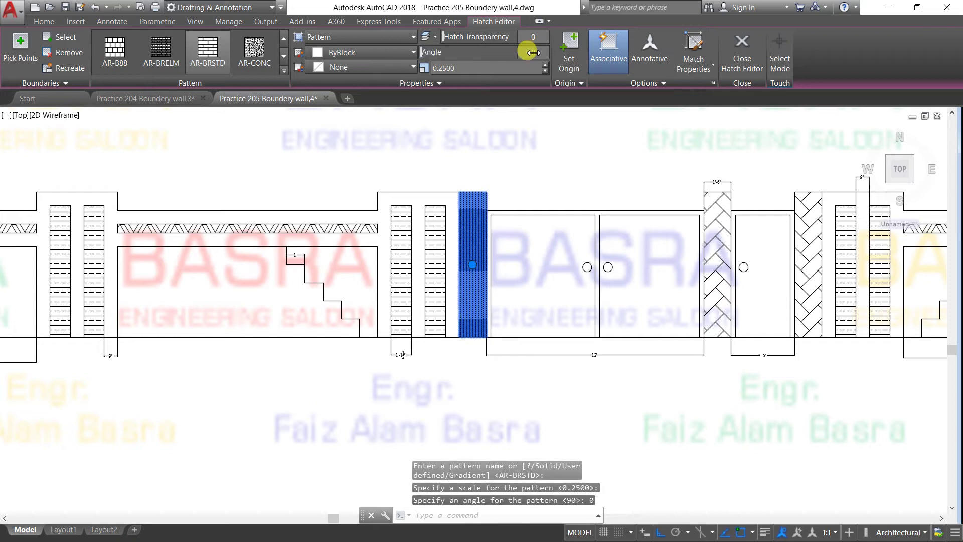
scroll(479, 210, "up", 10)
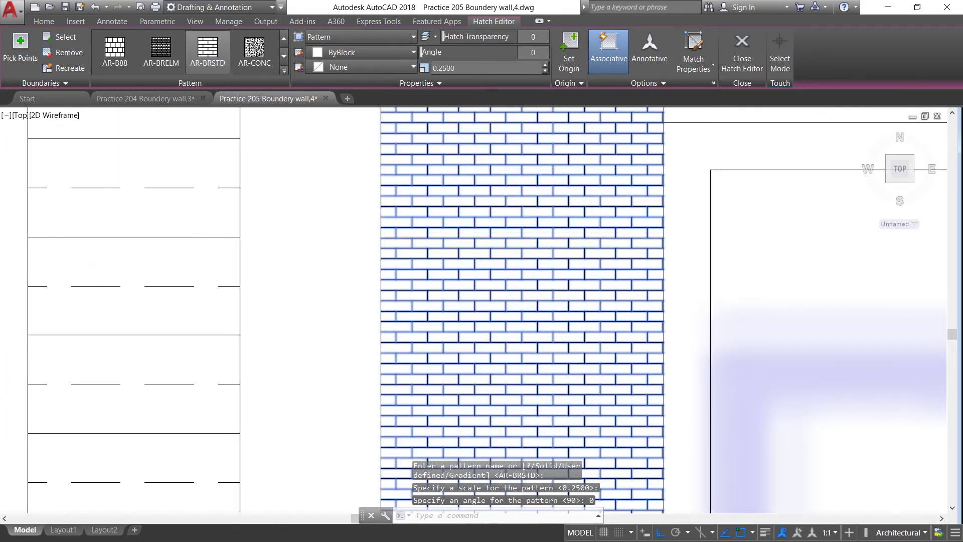
scroll(479, 211, "down", 6)
scroll(479, 211, "up", 2)
scroll(470, 169, "up", 2)
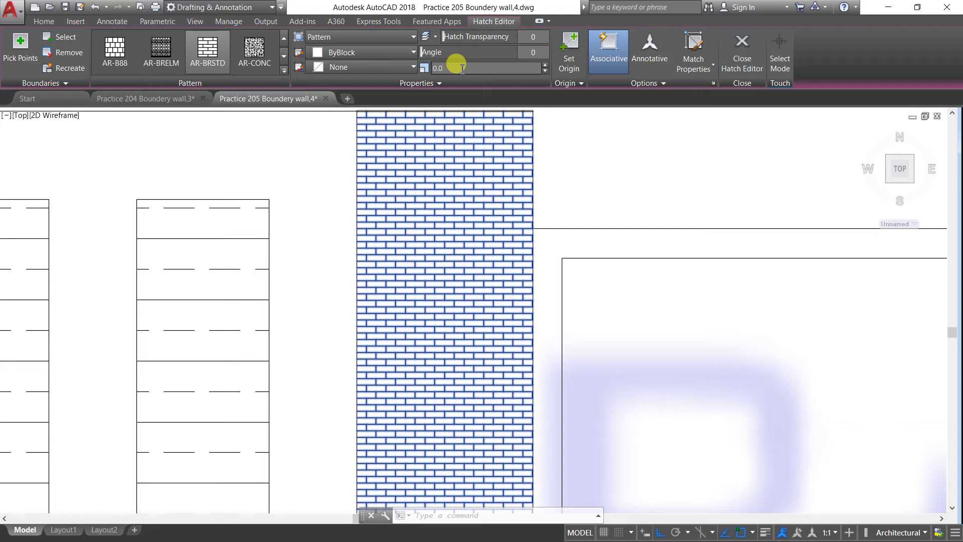
Try scales of 0.01 and 0.1 on the gate pillar's AR-BRSTD hatch and inspect the brick size.
key("Return")
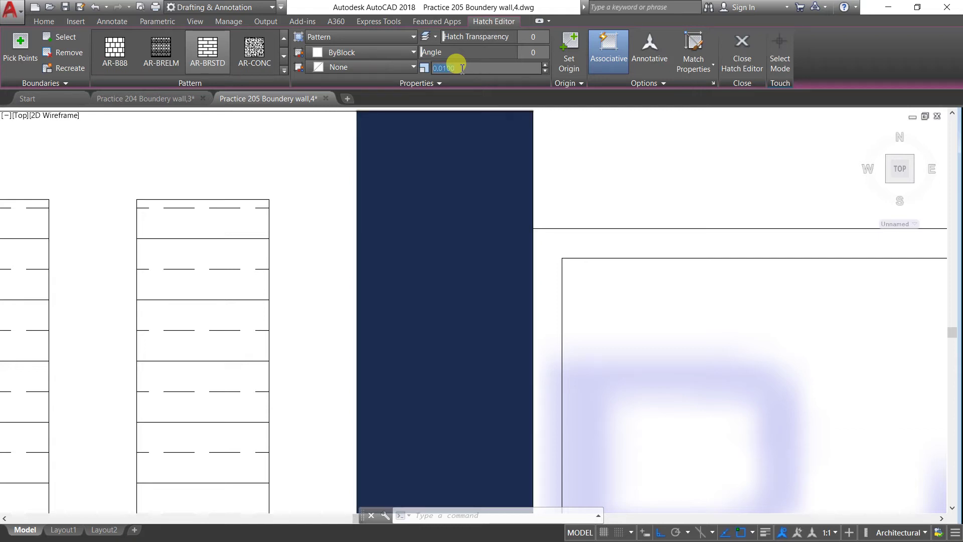
key("Return")
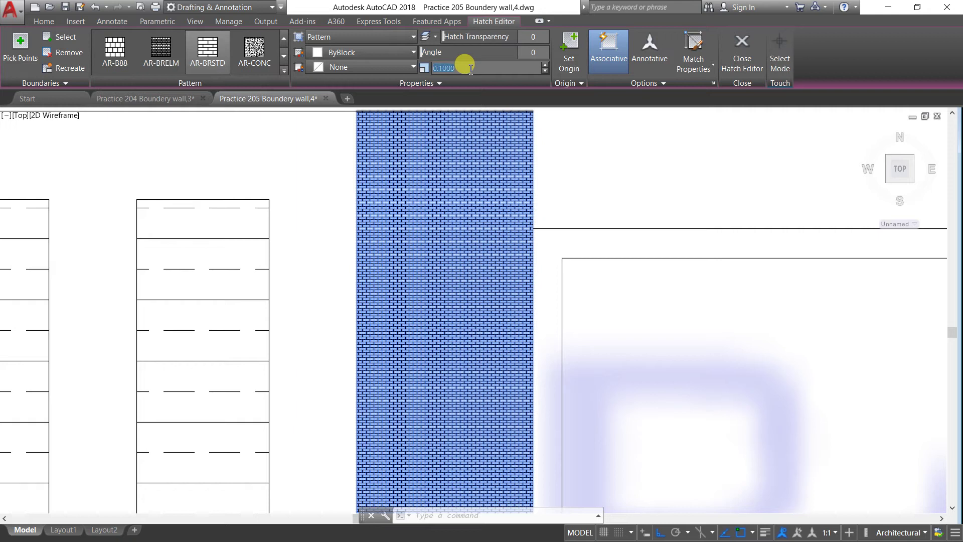
scroll(427, 133, "up", 4)
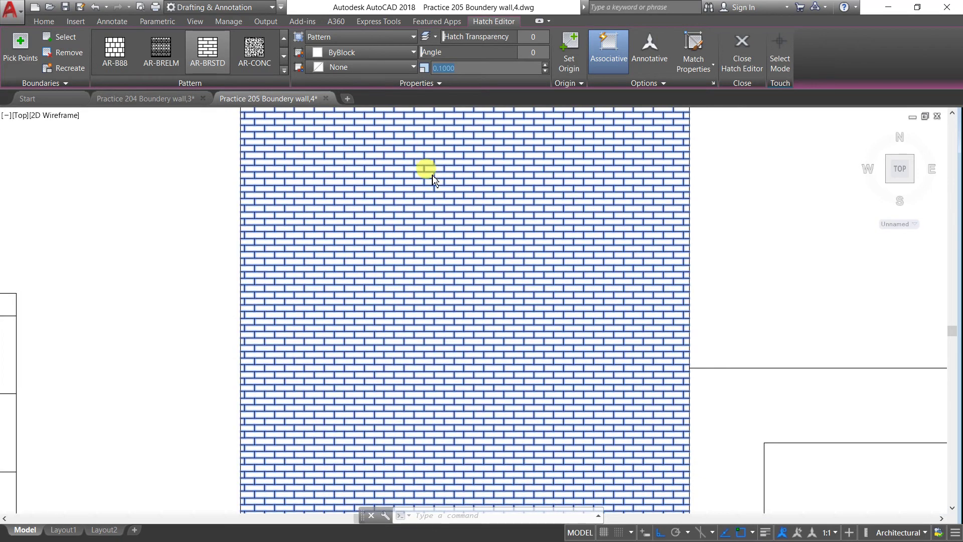
scroll(433, 178, "down", 5)
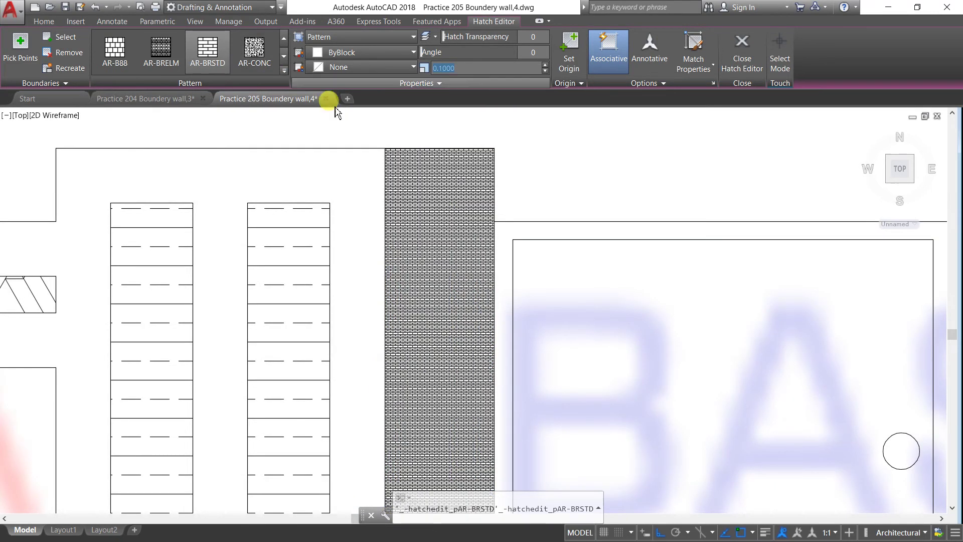
Change the hatch of the pillar beside the double gate to the AR-CONC concrete pattern.
left_click(255, 50)
scroll(419, 170, "down", 3)
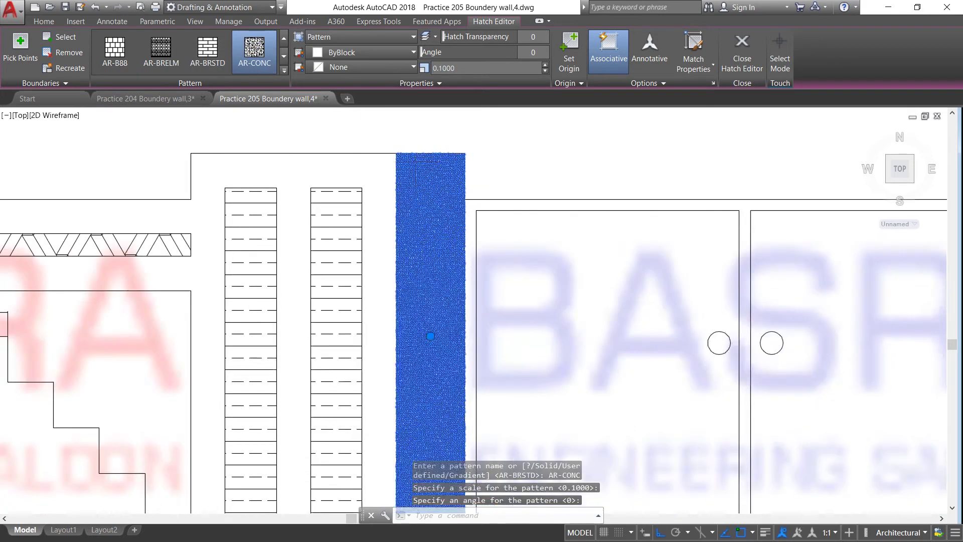
scroll(408, 151, "up", 1)
key("Escape")
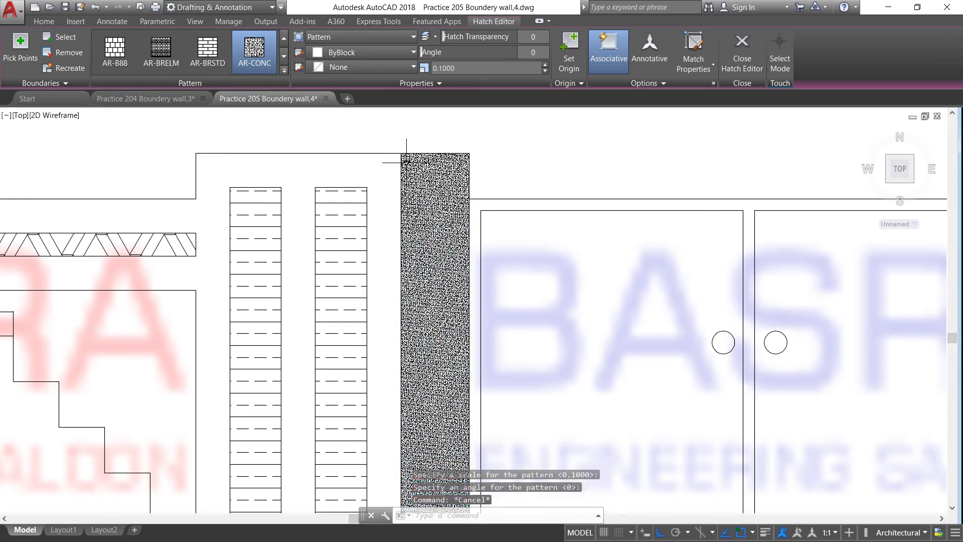
scroll(420, 171, "down", 5)
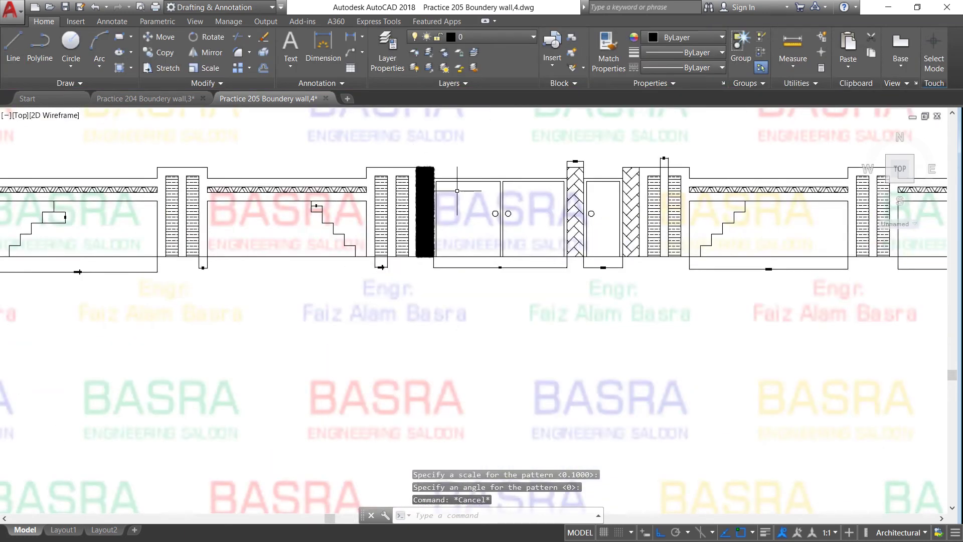
scroll(457, 191, "up", 6)
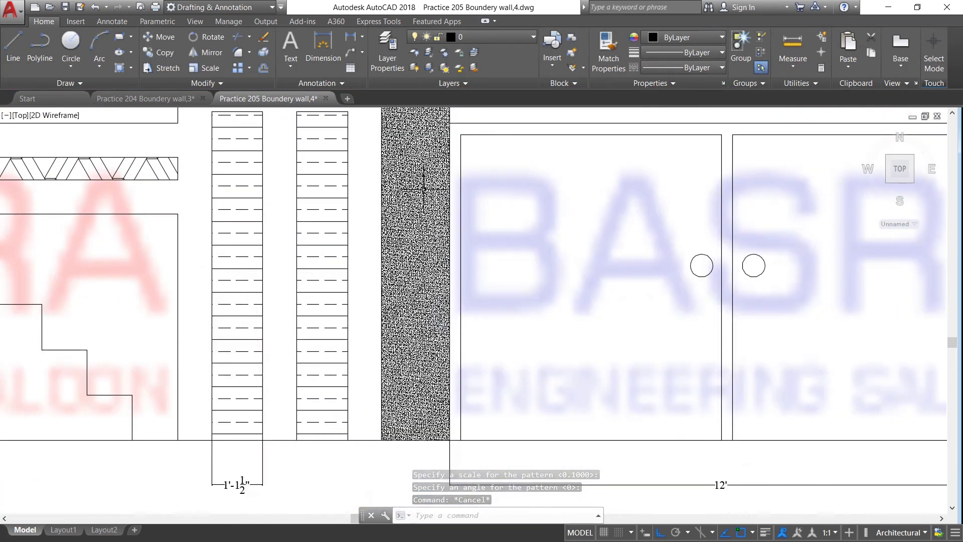
Try a scale of 10 on the gate pillar's AR-CONC hatch, then set the scale to 1.
left_click(424, 187)
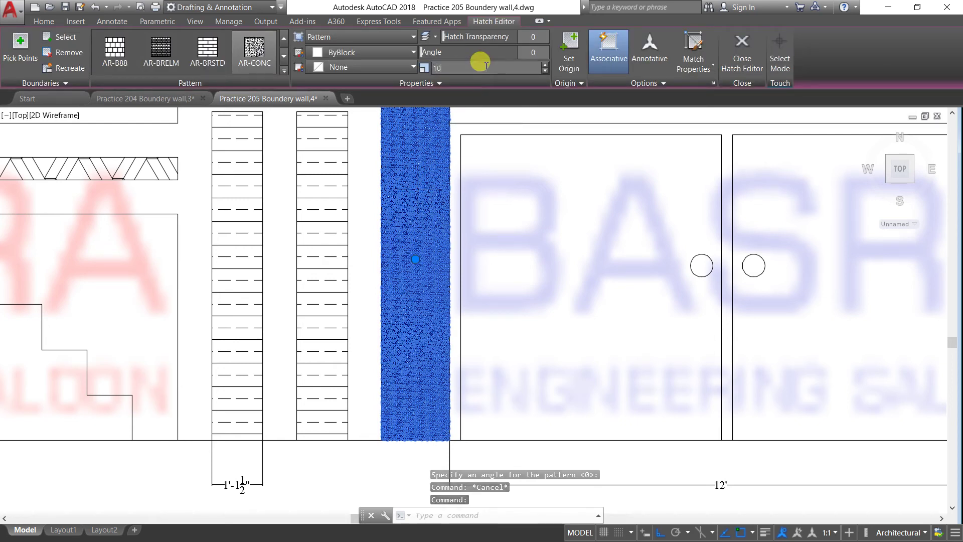
left_click(480, 63)
type("10")
key("Return")
left_click(481, 63)
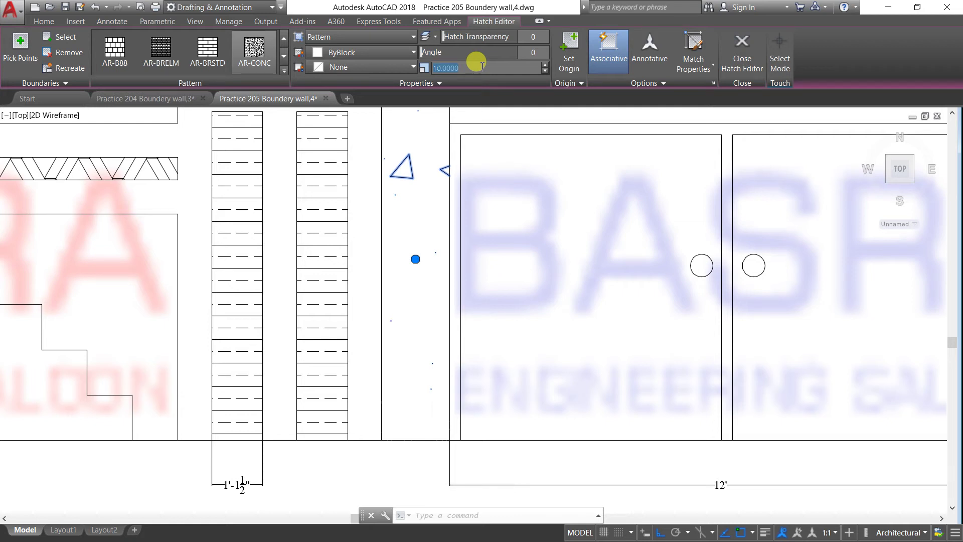
type("1")
key("Return")
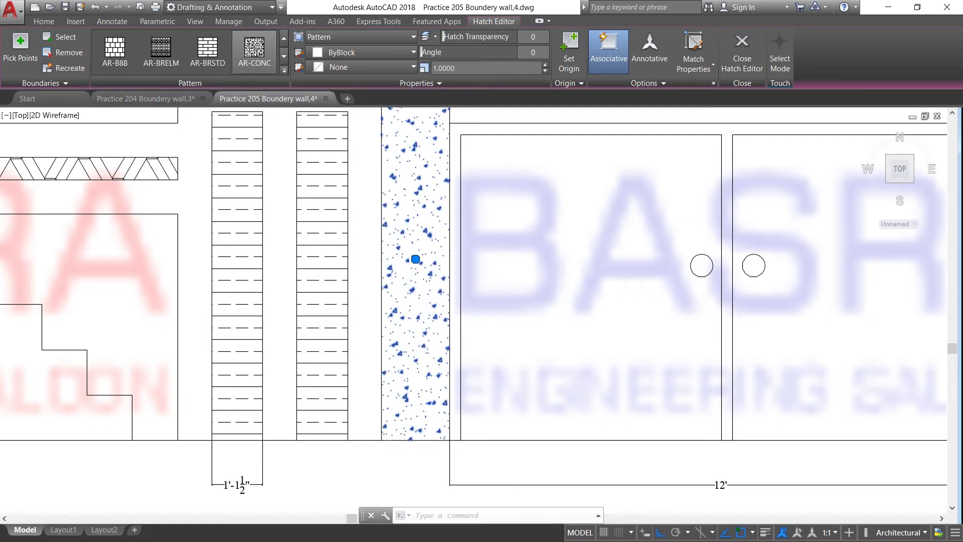
scroll(421, 222, "down", 4)
key("Escape")
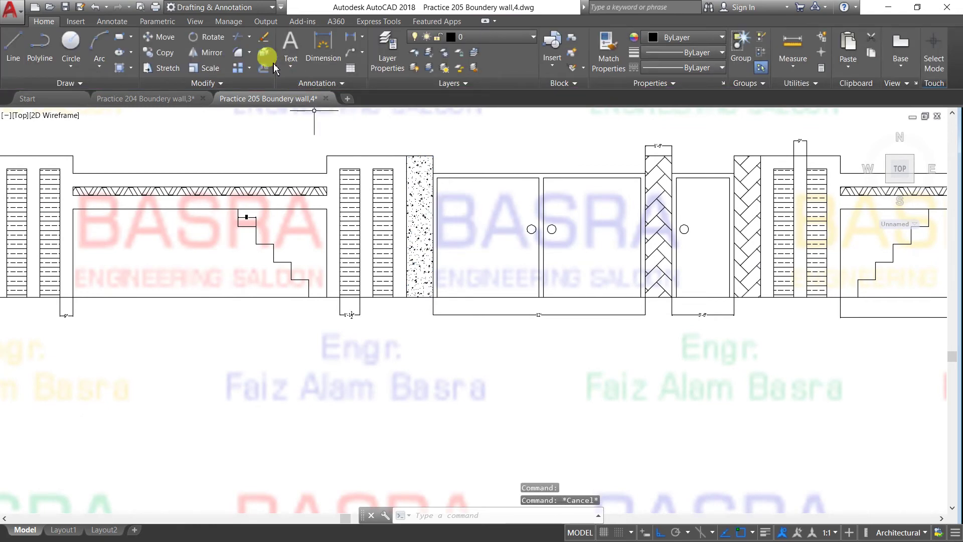
Match the AR-CONC hatch properties from the left gate pillar onto the herringbone hatch of the other gate pillars.
left_click(607, 48)
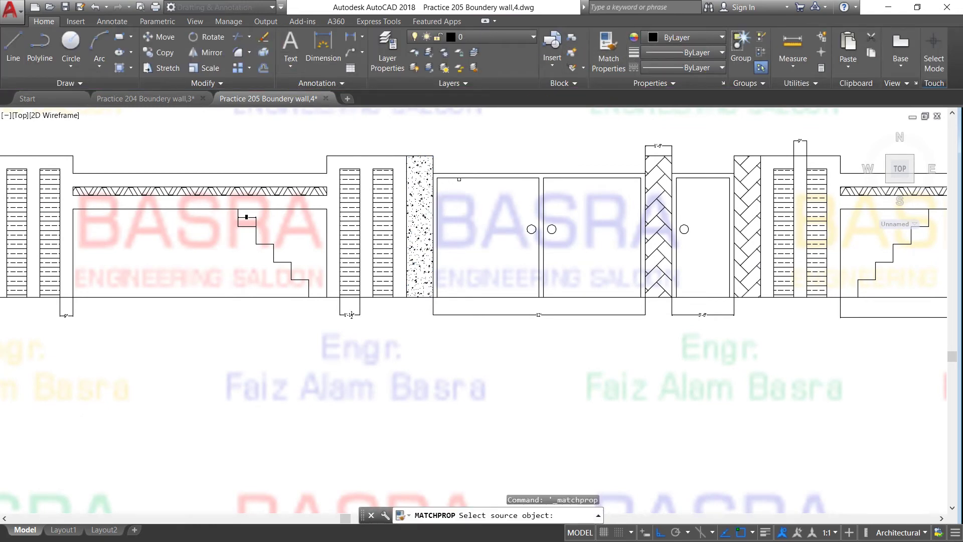
left_click(420, 211)
left_click(649, 196)
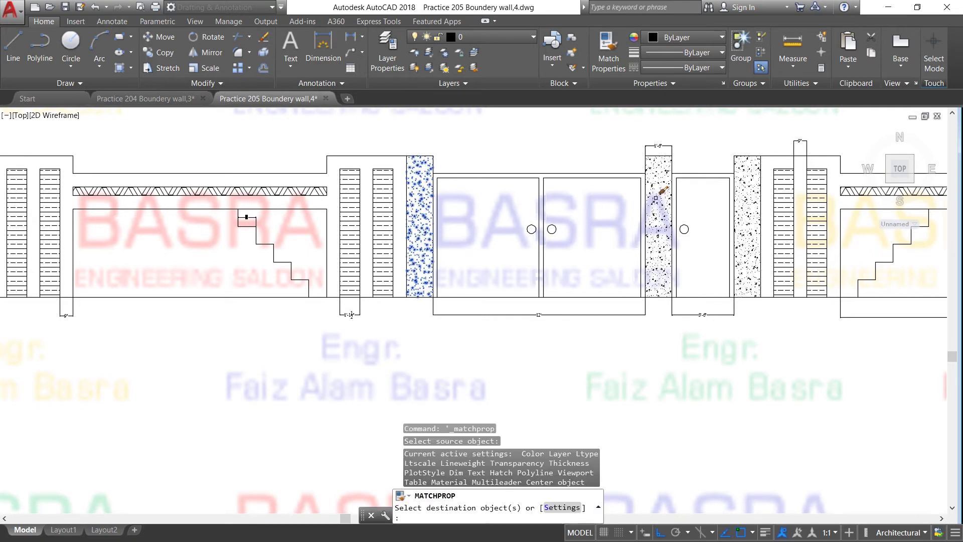
scroll(494, 147, "down", 4)
left_click(503, 147)
left_click(597, 247)
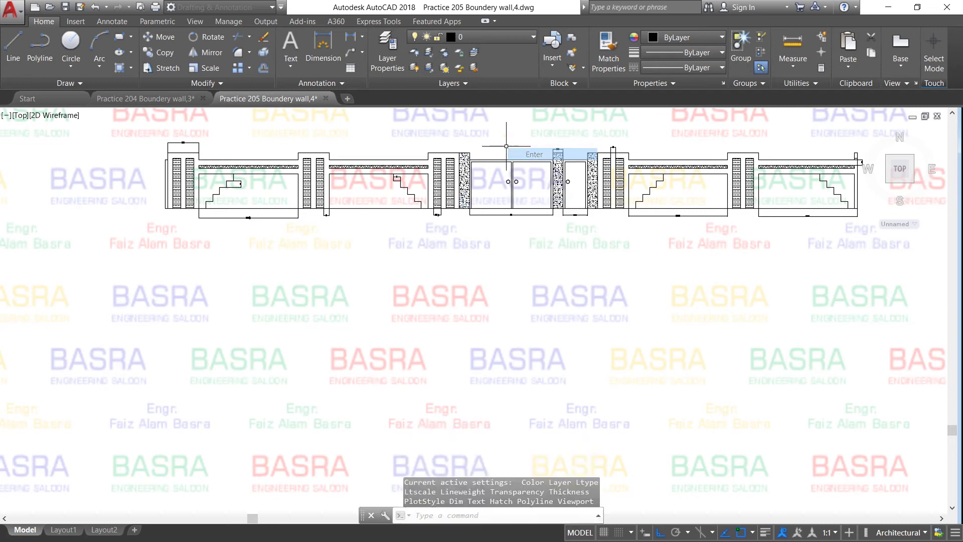
key("Return")
Preview patterns such as CORK, BOX and EARTH on the left gate pillar's hatch, then change it to HONEY.
scroll(514, 164, "up", 4)
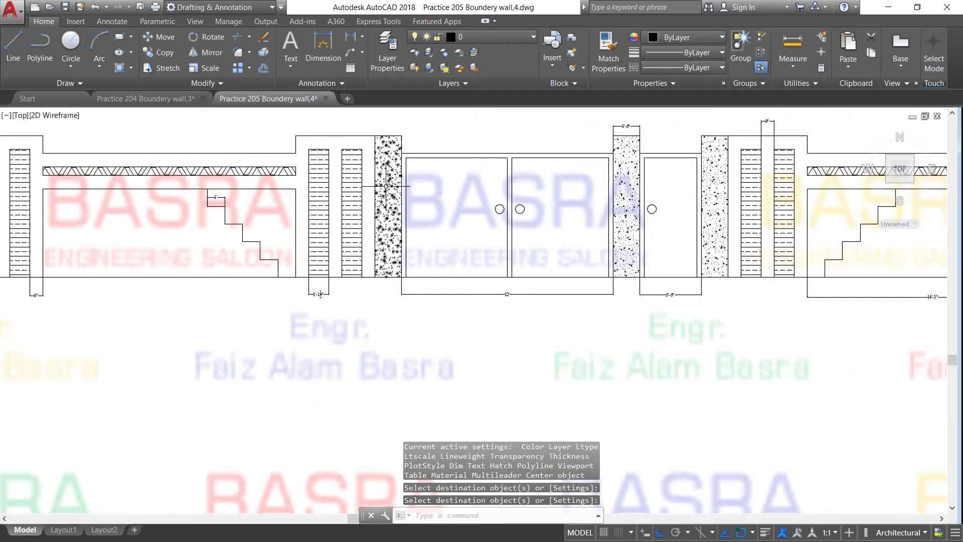
left_click(394, 180)
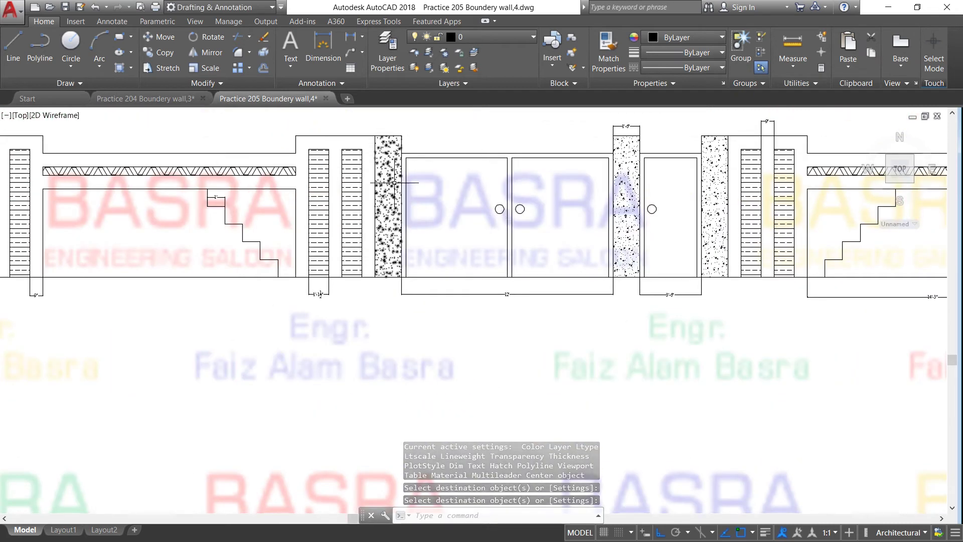
scroll(395, 181, "up", 2)
left_click(393, 180)
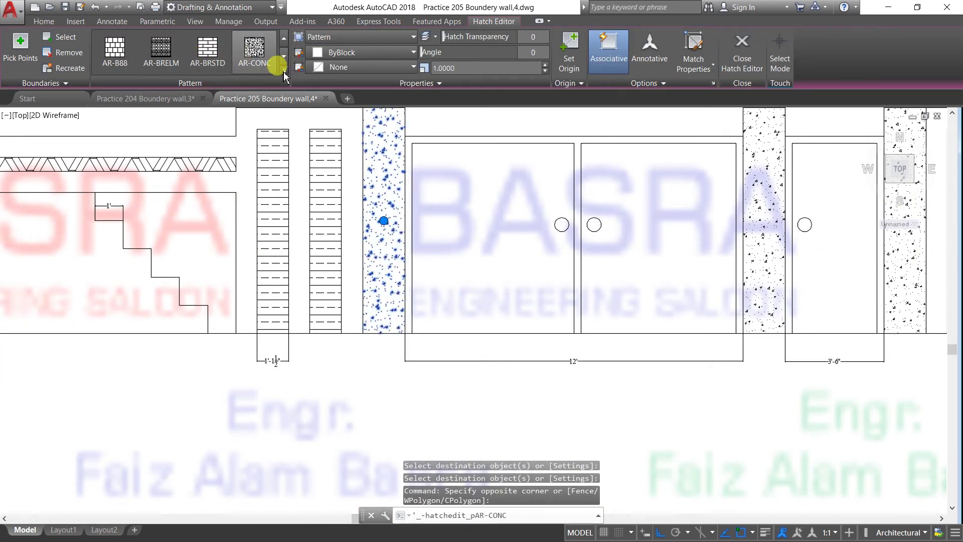
left_click(284, 70)
scroll(121, 133, "down", 3)
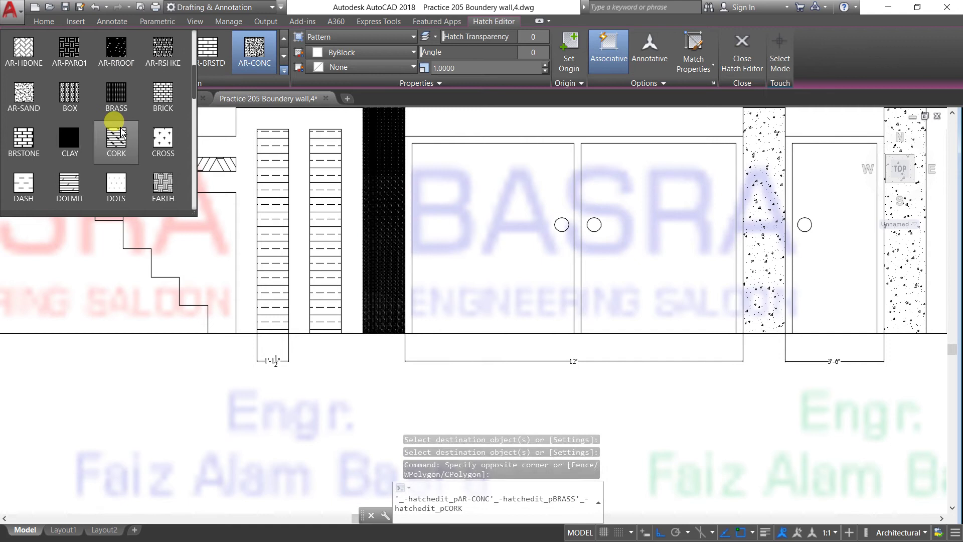
scroll(121, 133, "down", 2)
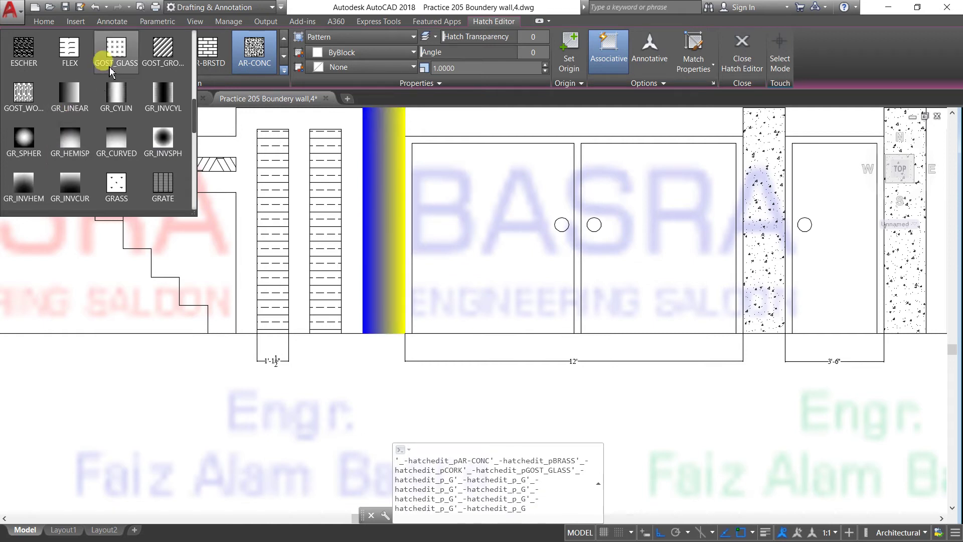
scroll(118, 57, "up", 2)
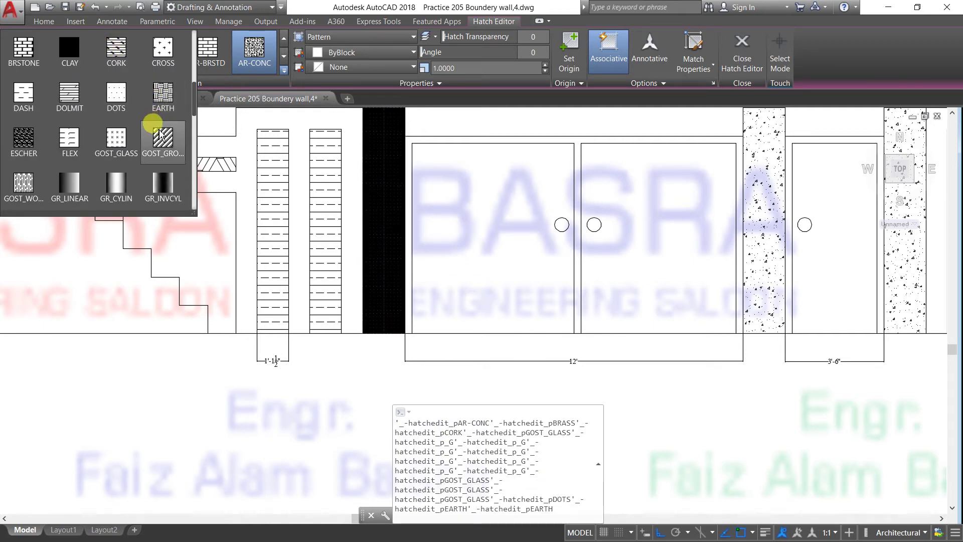
scroll(124, 126, "up", 1)
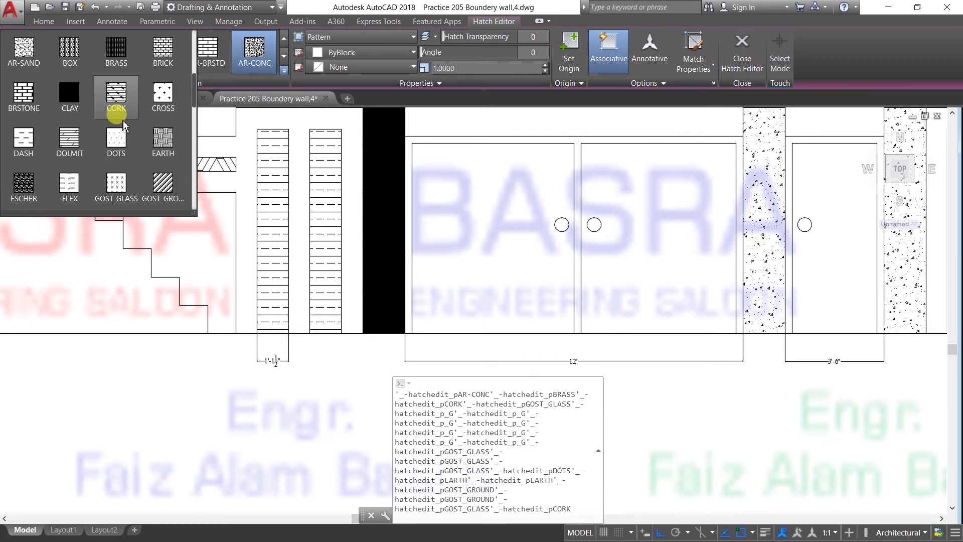
scroll(65, 75, "up", 1)
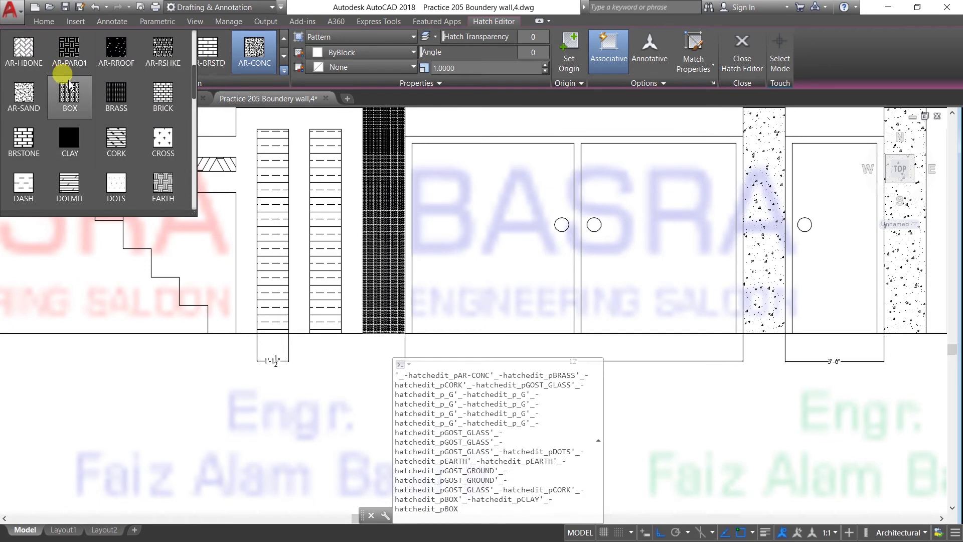
scroll(66, 90, "down", 6)
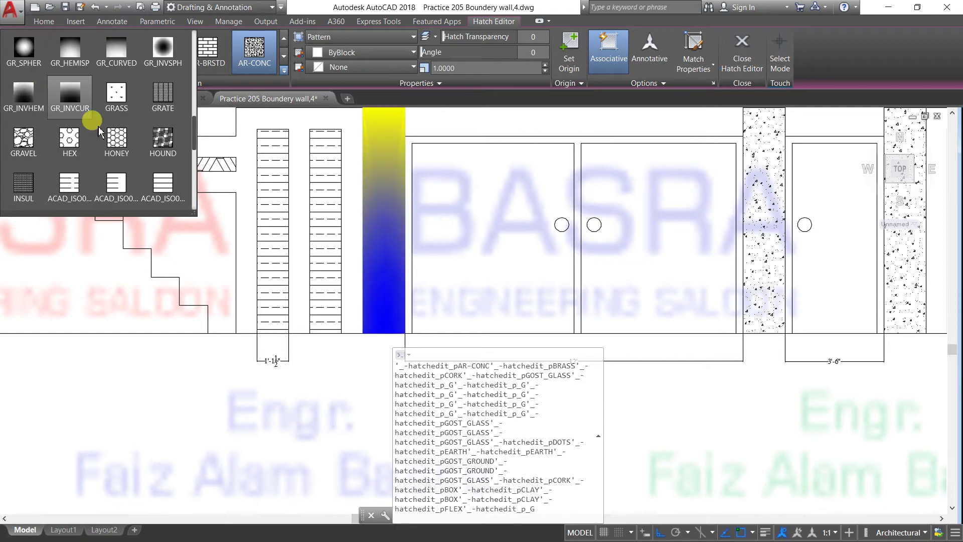
left_click(117, 141)
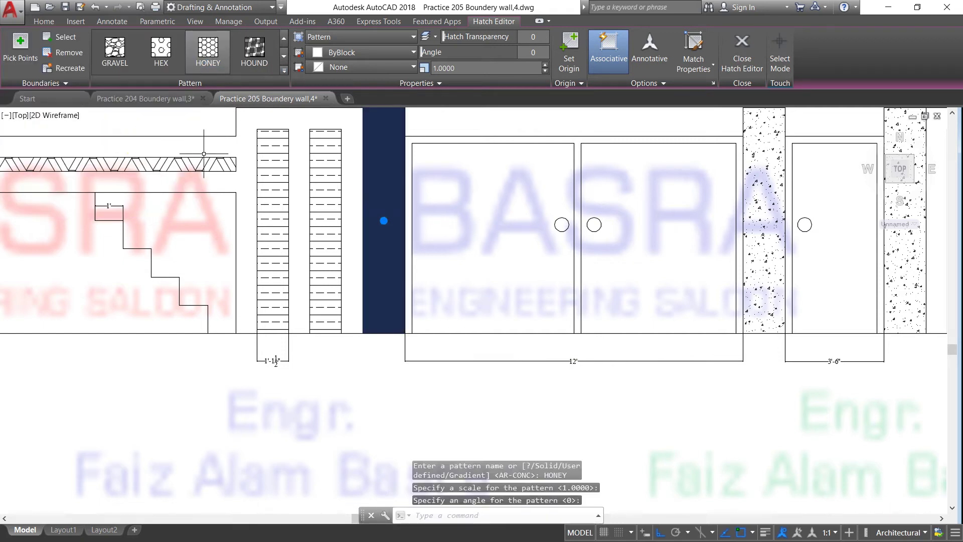
Try a scale of 10 on the left gate pillar's HONEY hatch, then set the scale to 30.
left_click(477, 66)
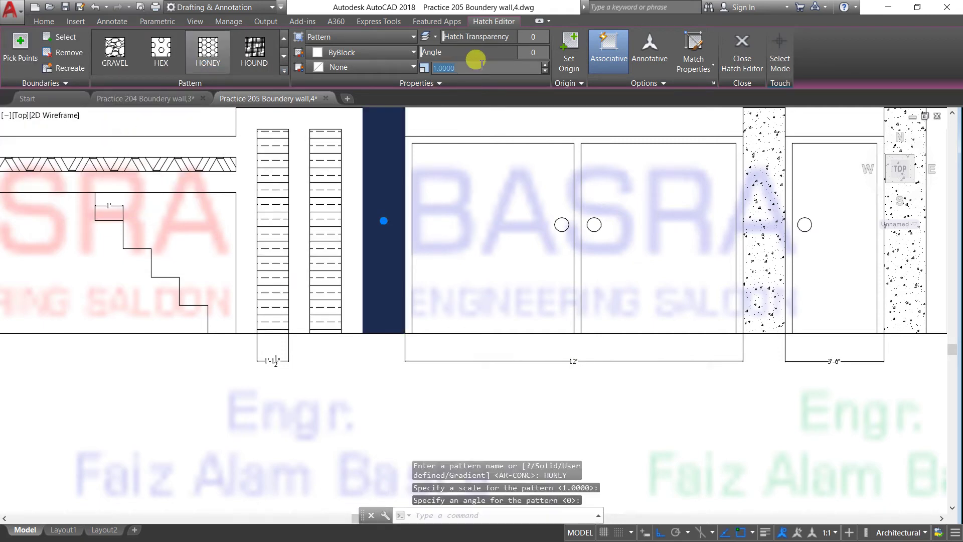
type("10")
key("Return")
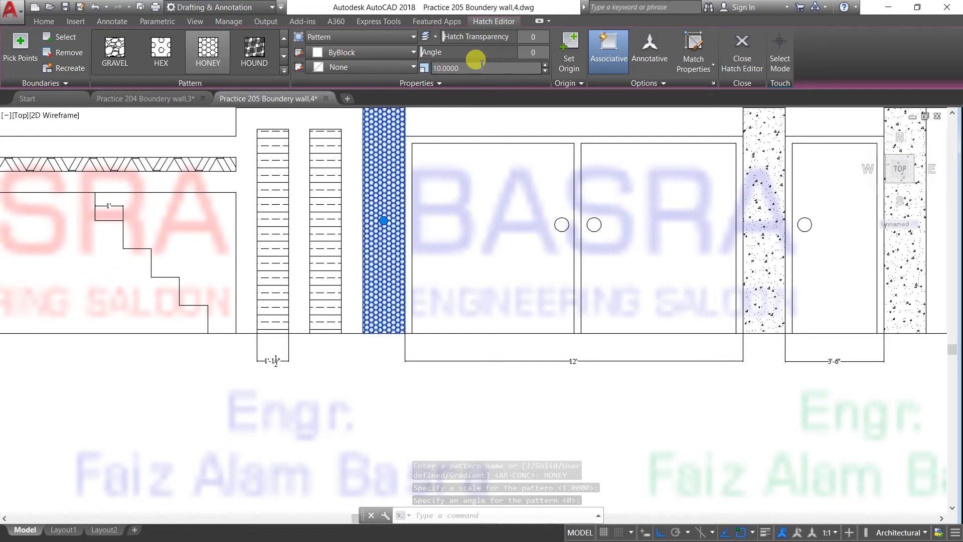
left_click(481, 67)
type("3")
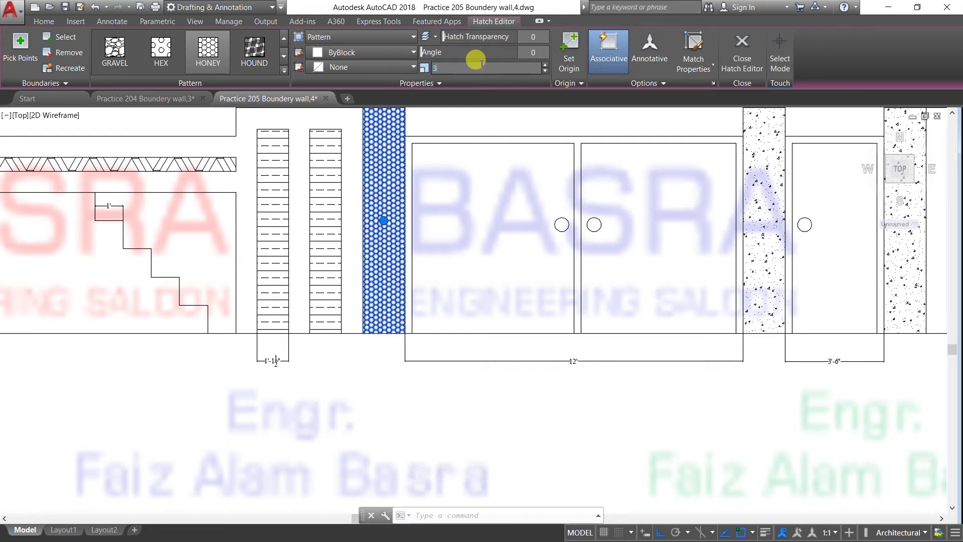
type("0")
scroll(423, 223, "down", 4)
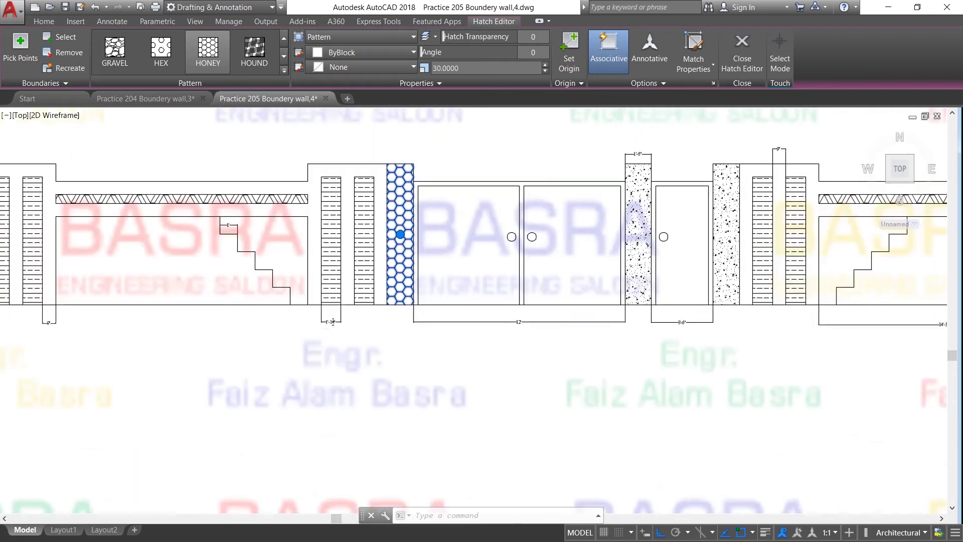
scroll(422, 223, "up", 2)
key("Escape")
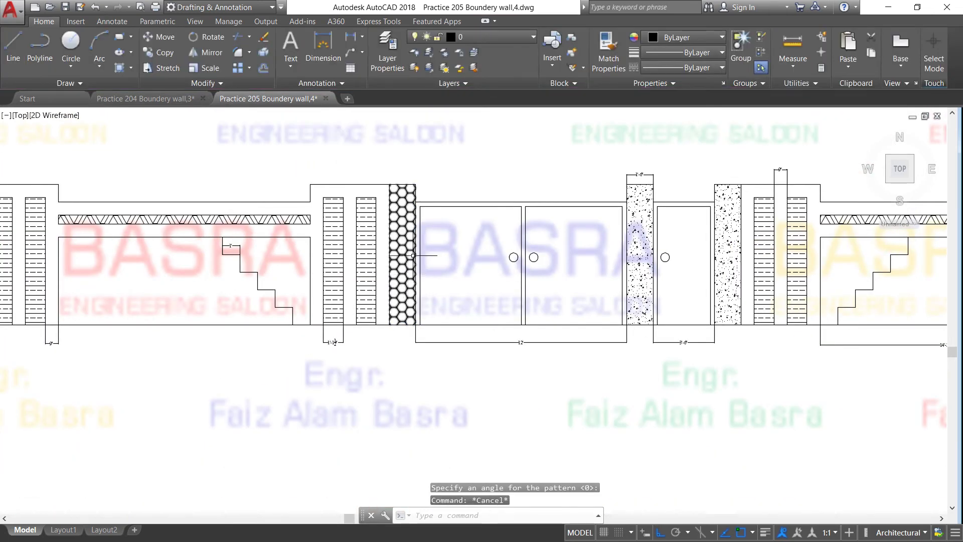
Match the HONEY hatch properties from the left gate pillar onto the concrete hatch of the other gate pillars.
scroll(422, 224, "down", 2)
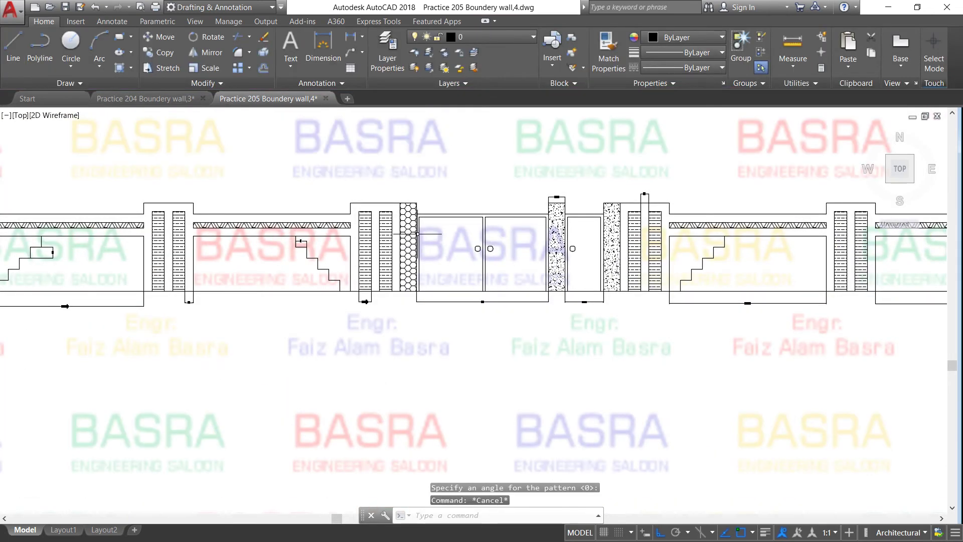
left_click(608, 51)
left_click(413, 247)
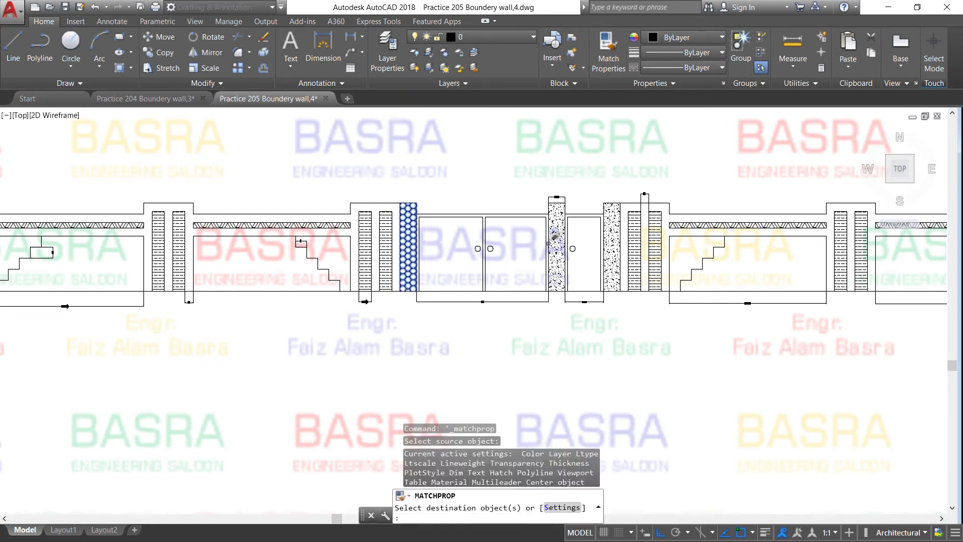
left_click(549, 242)
right_click(587, 347)
left_click(615, 357)
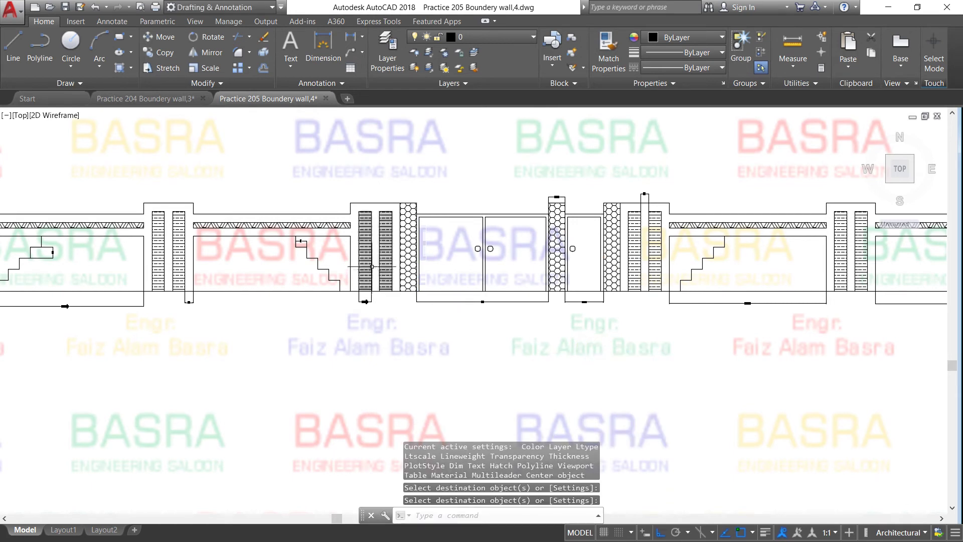
Change the left gate pillar's hatch pattern from HONEY to AR-B816.
scroll(372, 266, "up", 2)
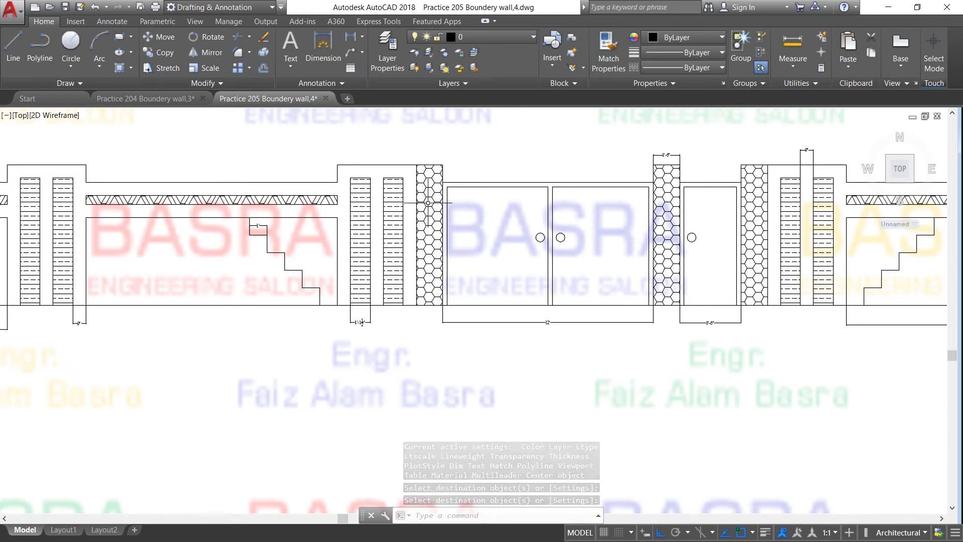
left_click(427, 180)
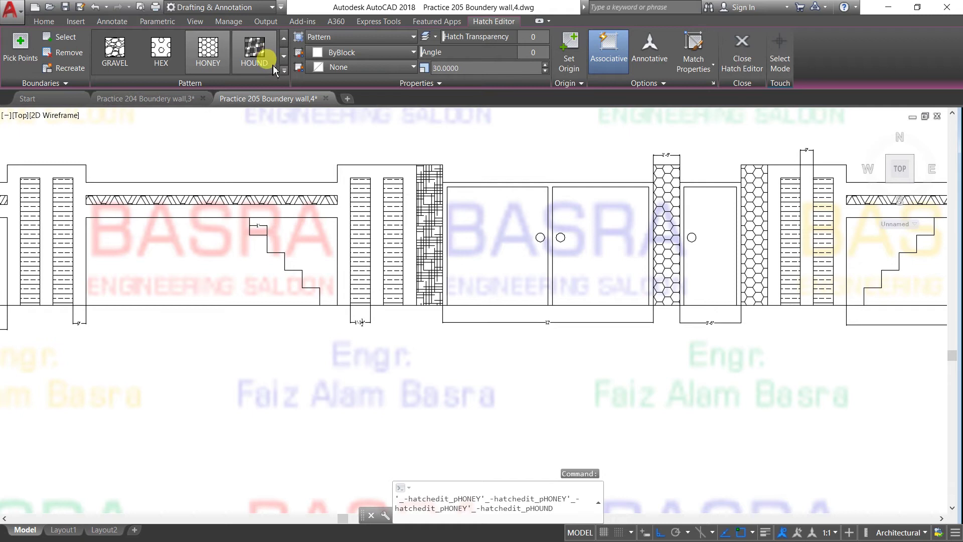
left_click(283, 70)
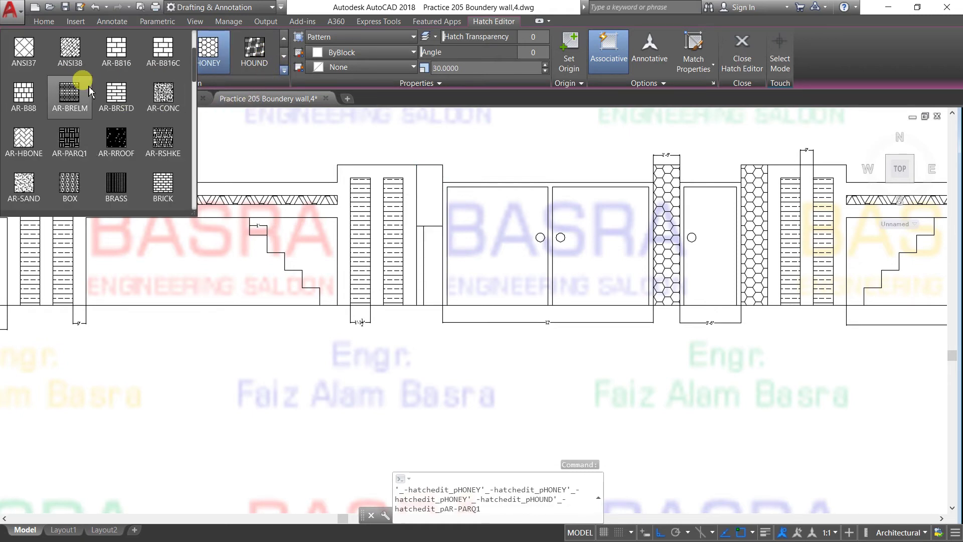
left_click(123, 59)
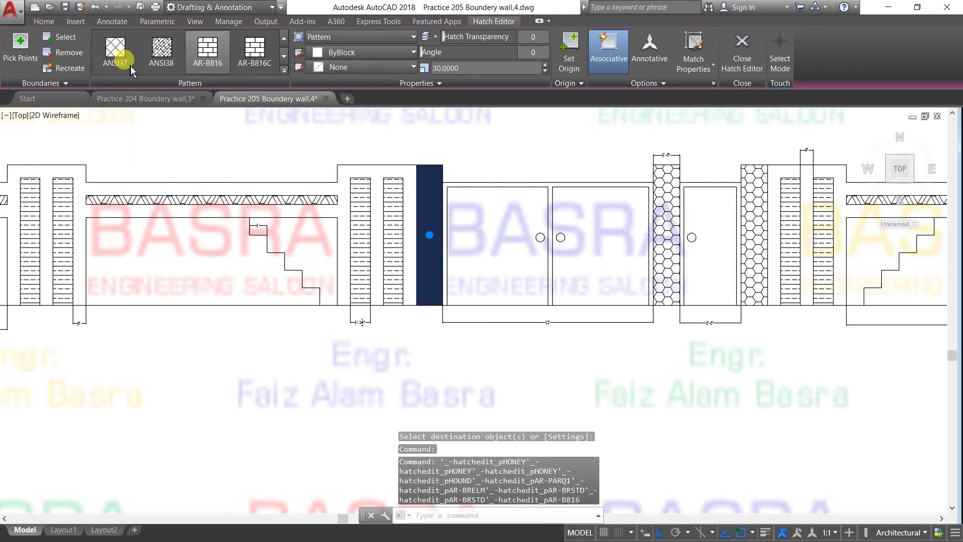
Try scales such as 0.1 and 10 on the left gate pillar's AR-B816 hatch.
left_click(467, 61)
type("2")
key("Return")
left_click(467, 61)
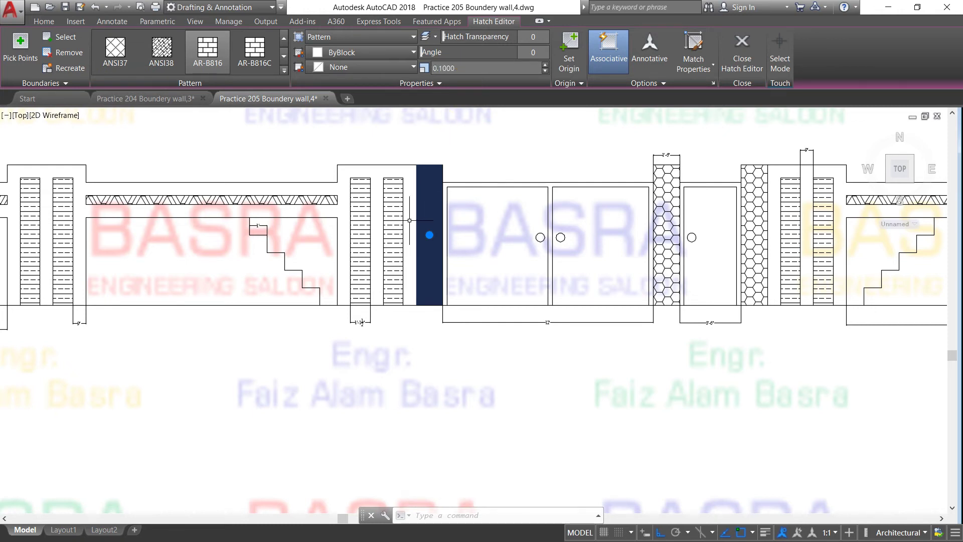
scroll(430, 182, "up", 10)
scroll(439, 153, "down", 8)
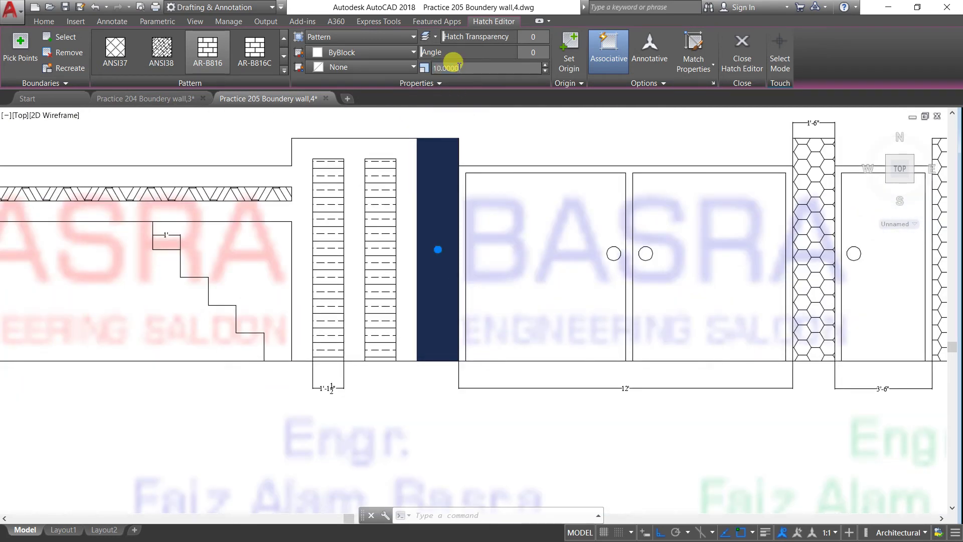
left_click(453, 172)
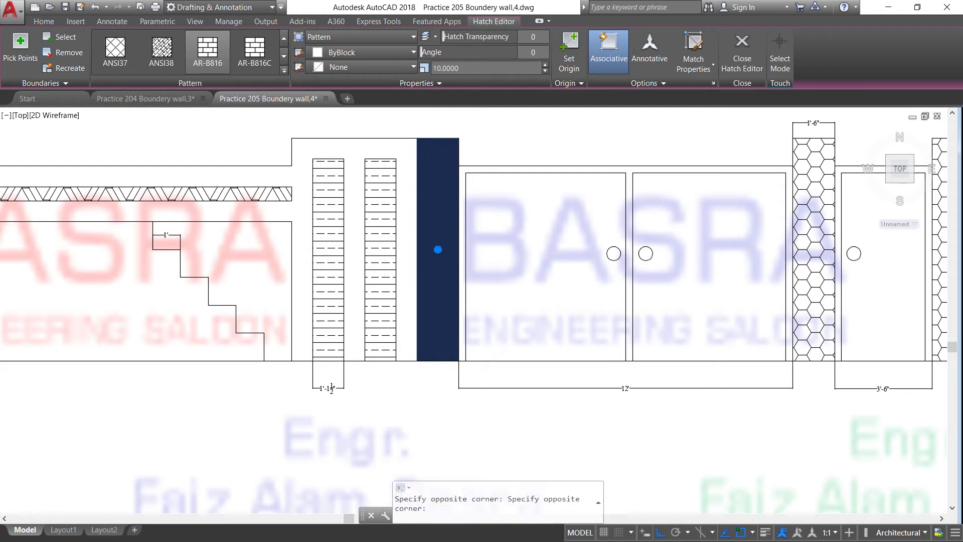
Change the left gate pillar's hatch to AR-B816C, trying a scale of 1 before setting it to 0.5.
left_click(256, 56)
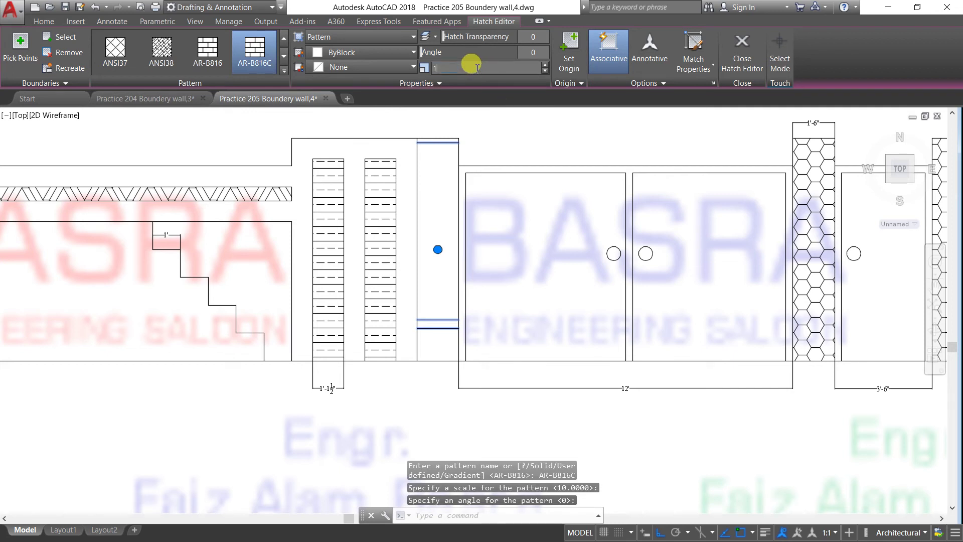
left_click(476, 68)
type("1")
key("Return")
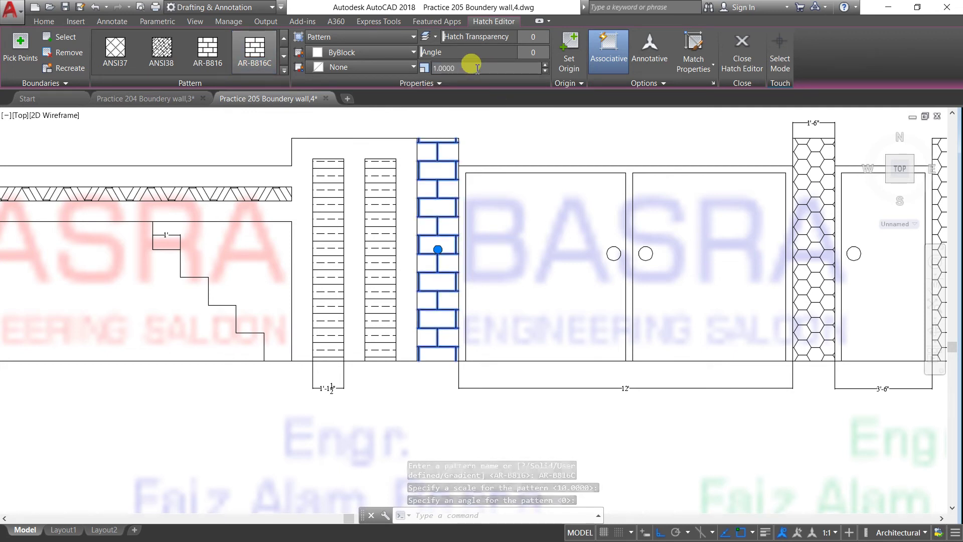
left_click(477, 67)
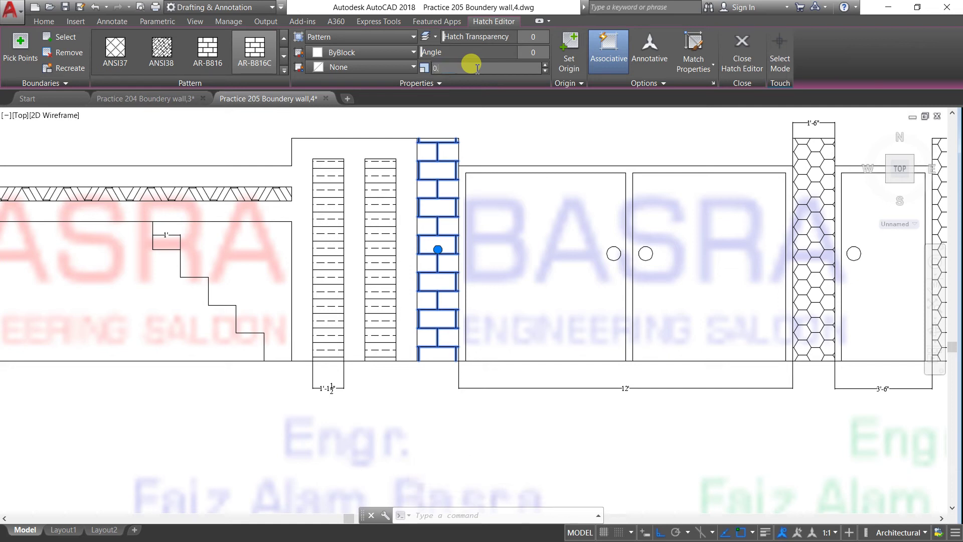
key("Return")
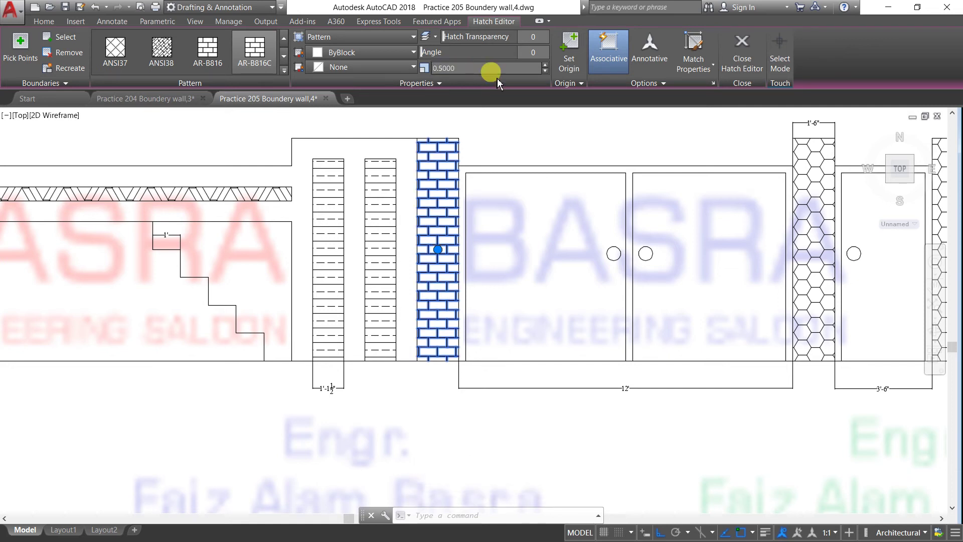
key("Escape")
scroll(417, 250, "down", 2)
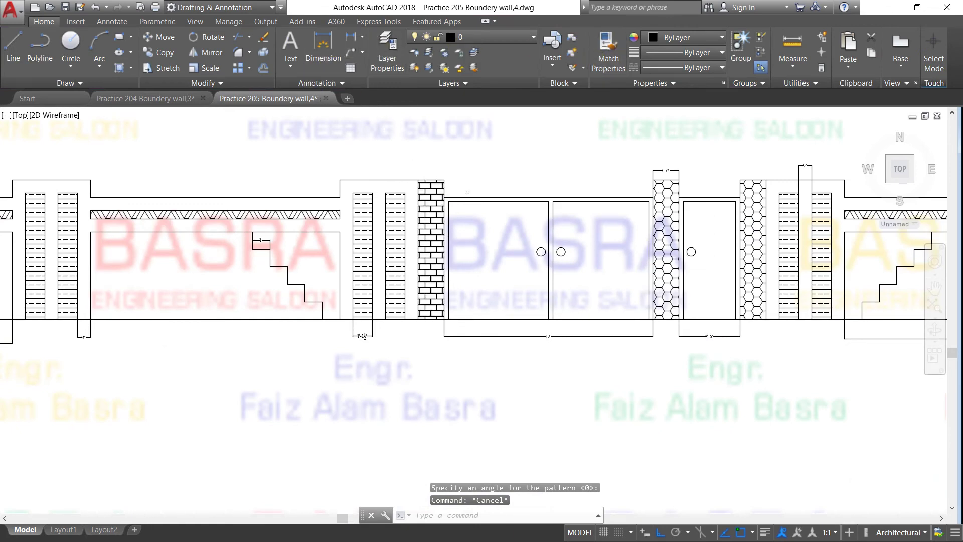
left_click(609, 58)
left_click(502, 281)
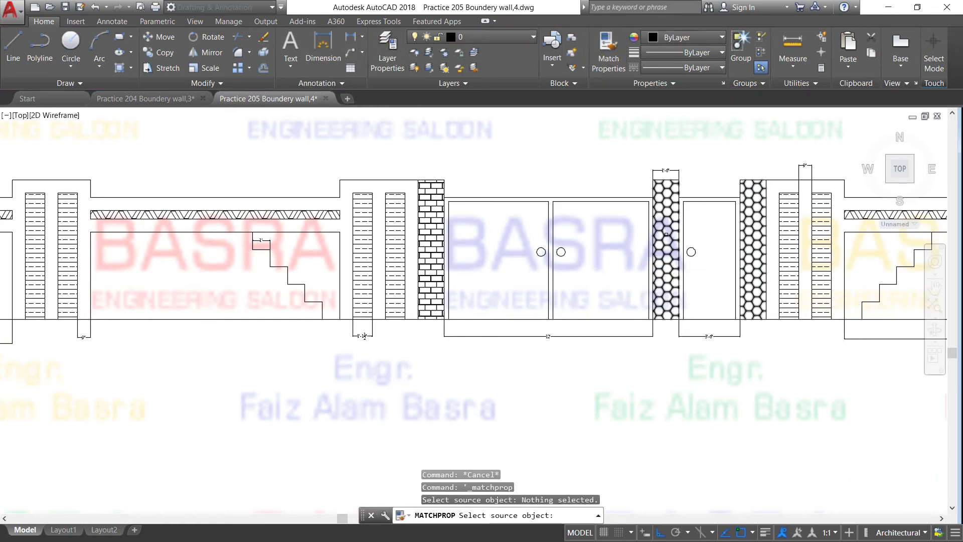
left_click(666, 233)
right_click(666, 231)
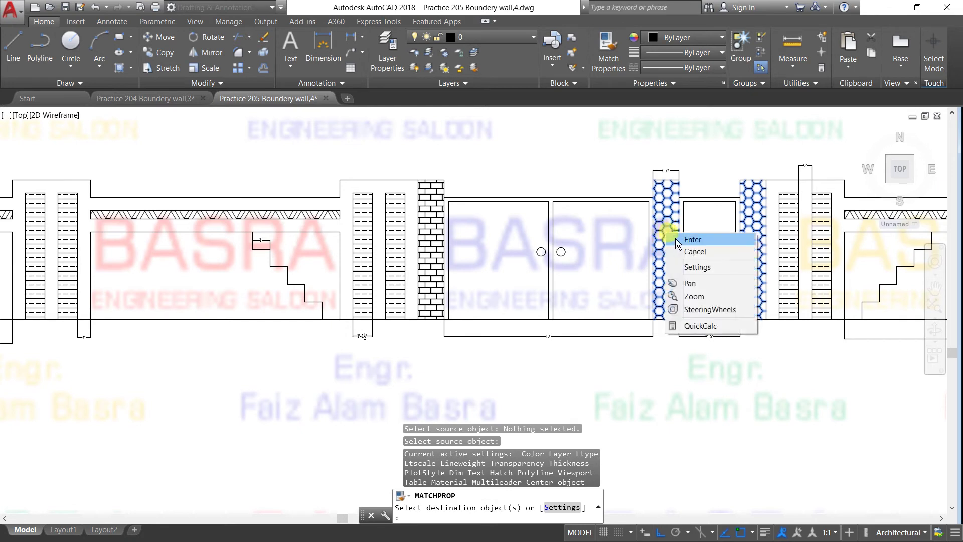
left_click(684, 239)
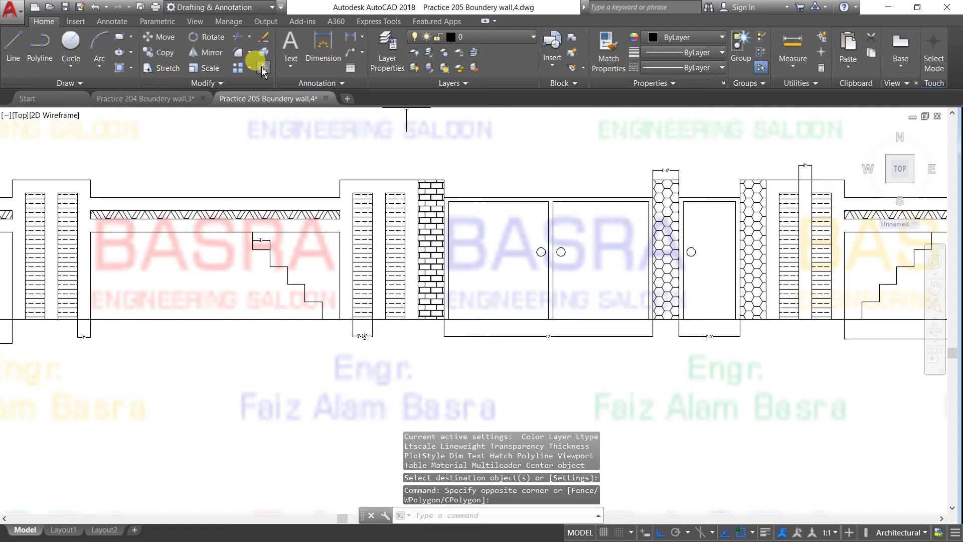
Browse the patterns for the HONEY hatch of the two pillars flanking the small gate and change it to AR-B816C.
left_click(672, 210)
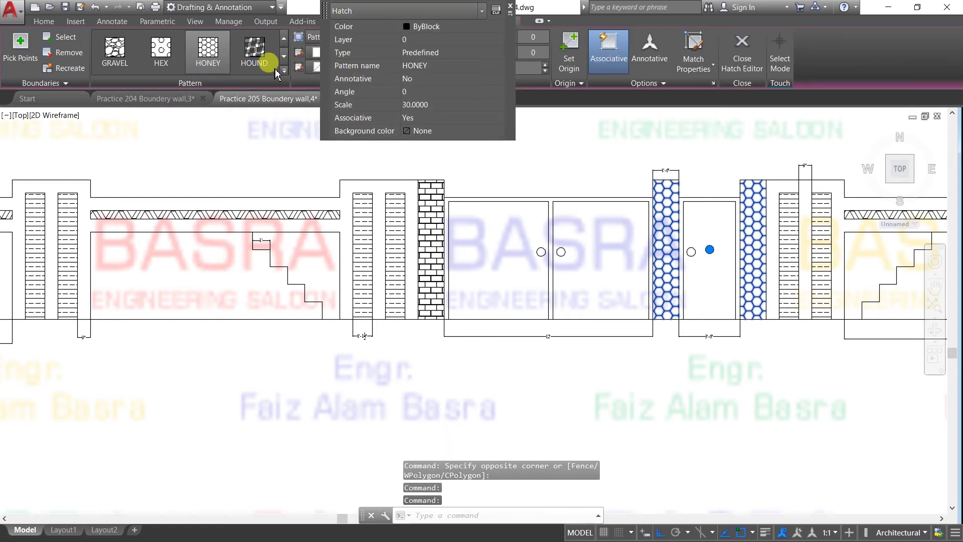
left_click(283, 70)
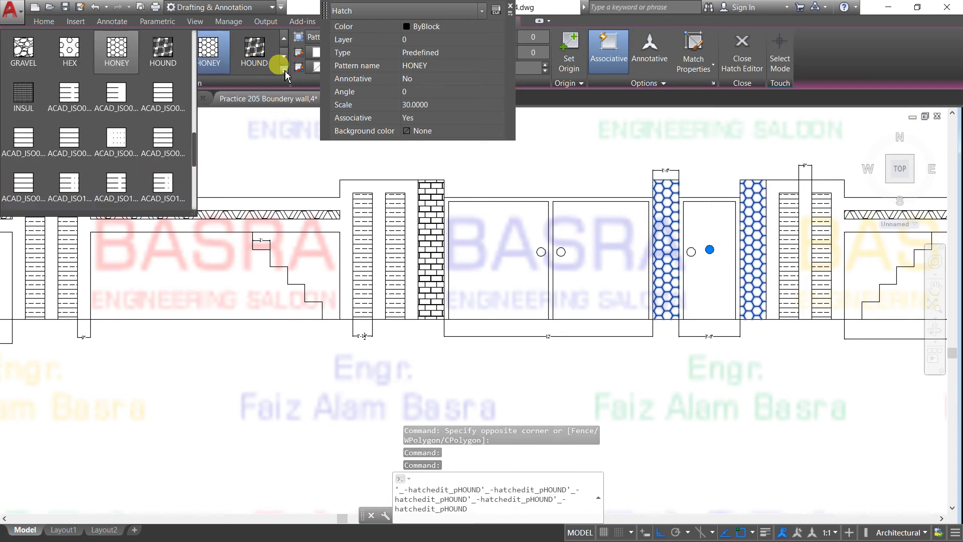
scroll(136, 56, "up", 2)
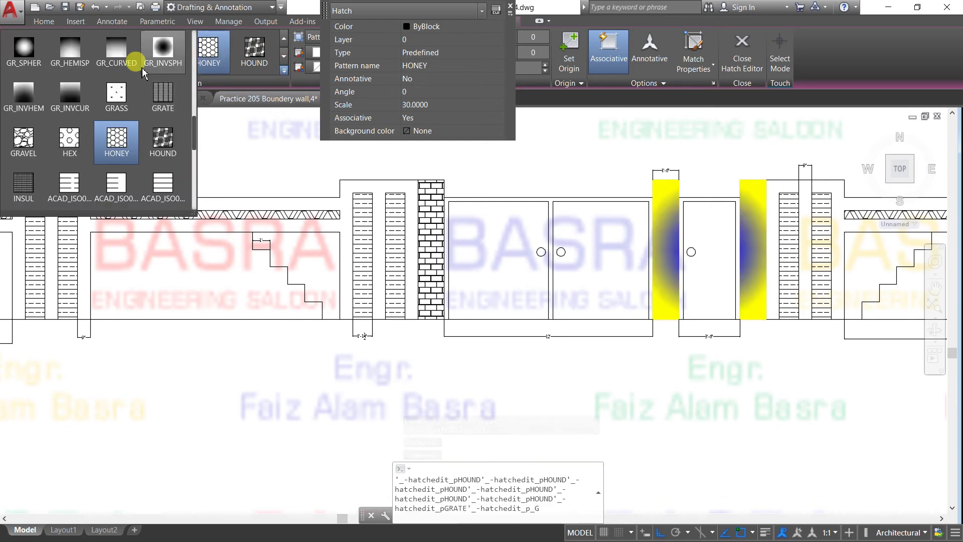
scroll(142, 73, "up", 3)
scroll(142, 73, "up", 2)
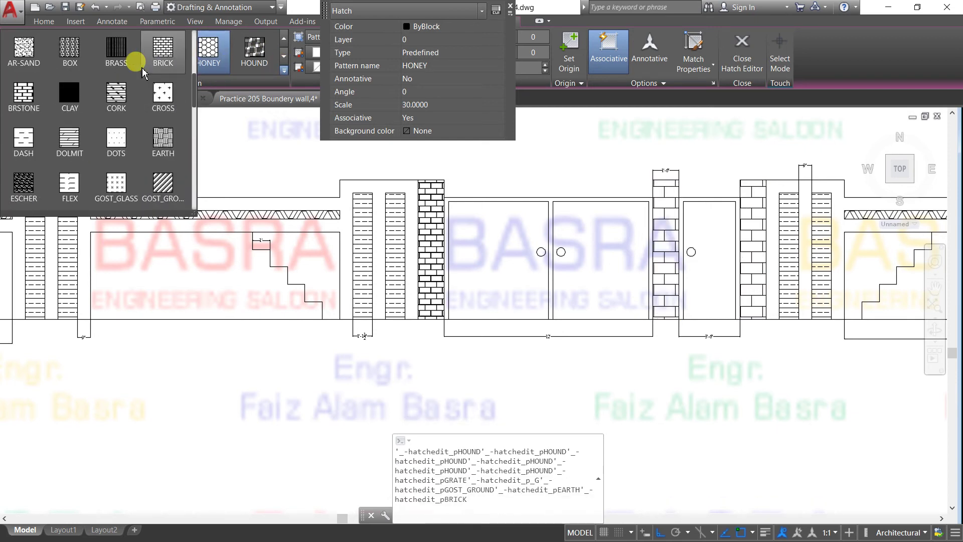
scroll(142, 72, "up", 2)
scroll(142, 73, "up", 1)
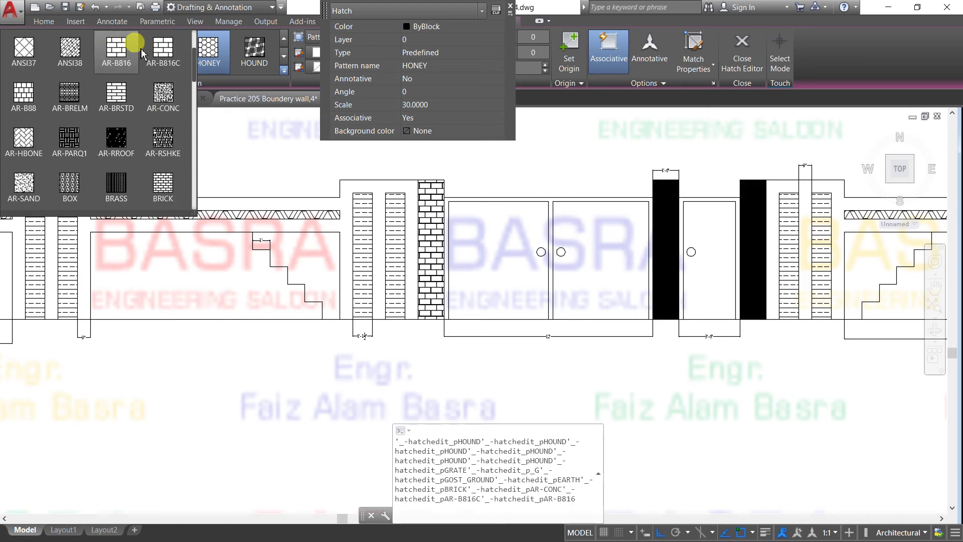
left_click(166, 53)
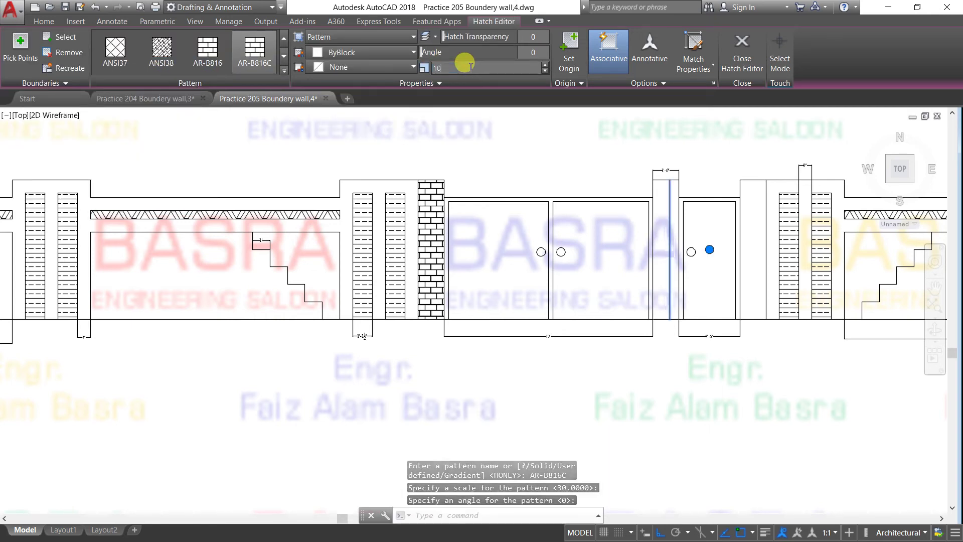
Try a scale of 10 on the small gate pillars' AR-B816C hatch, then set the scale to 1.
key("Return")
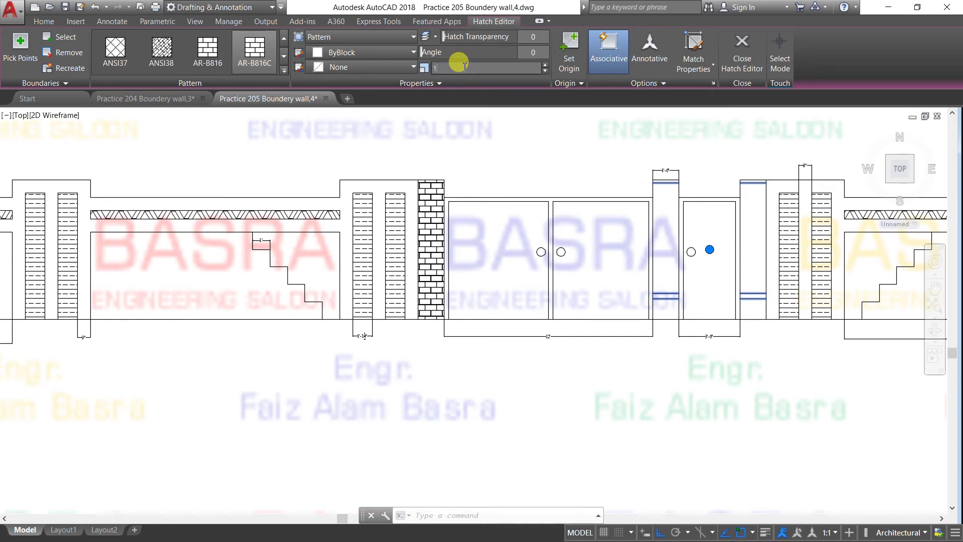
key("Return")
key("Escape")
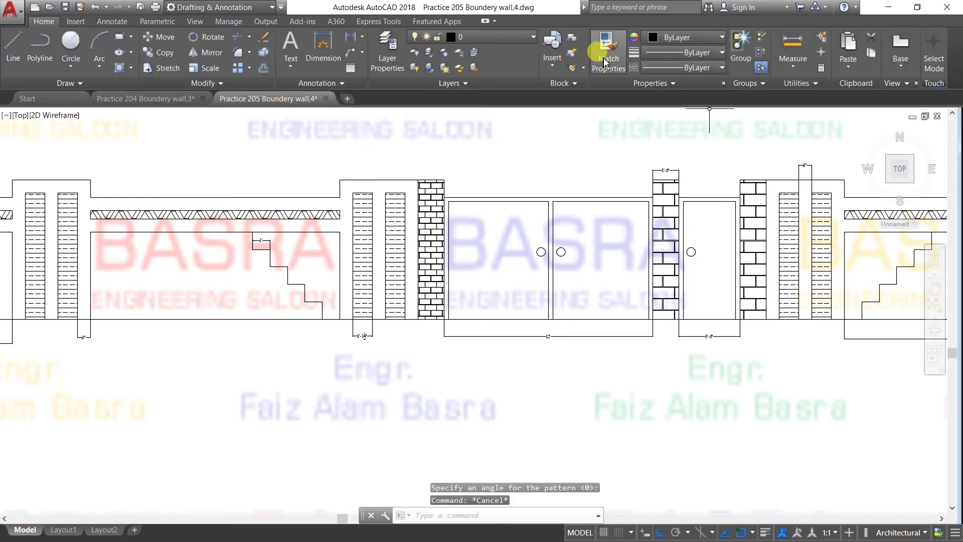
Match the AR-B816C hatch properties from the left gate pillar onto the hatch of the small gate pillars.
left_click(608, 51)
left_click(444, 204)
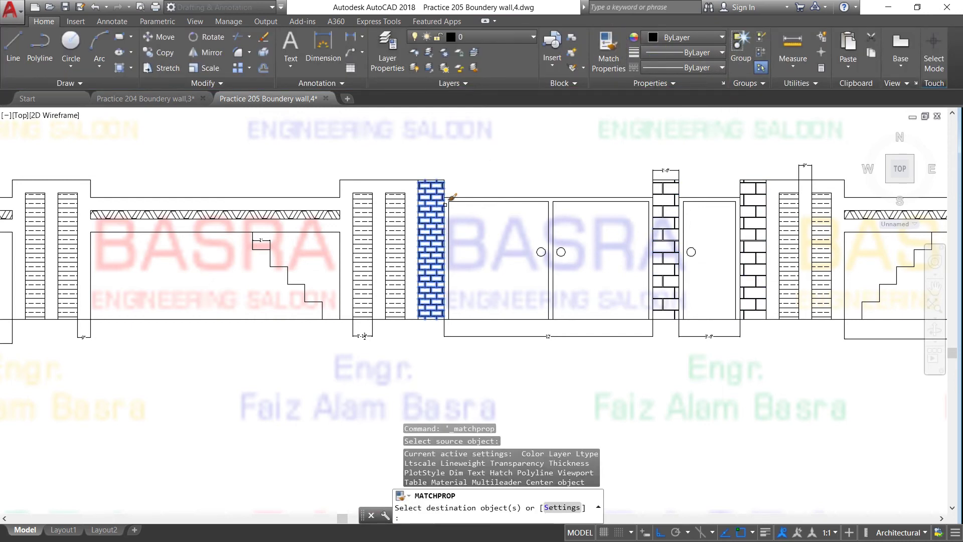
left_click(661, 231)
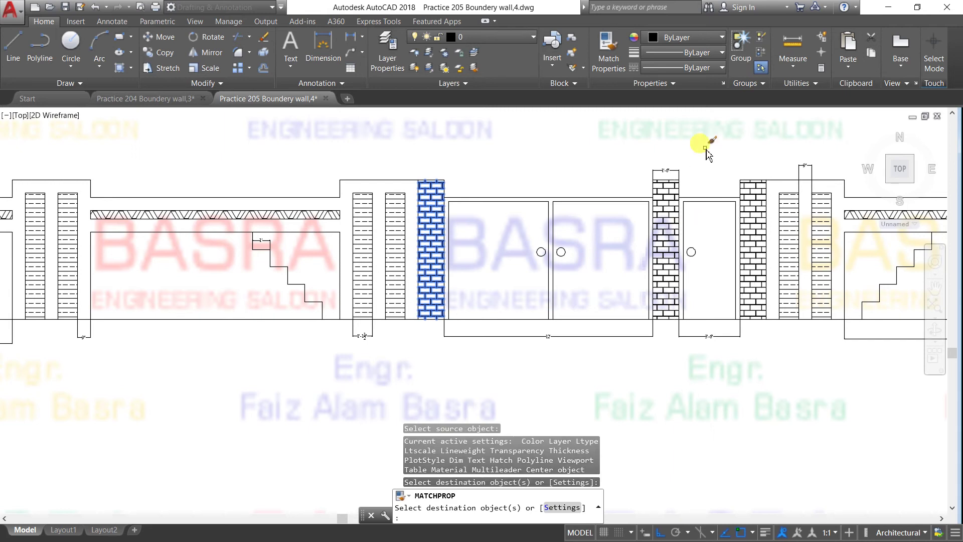
key("Return")
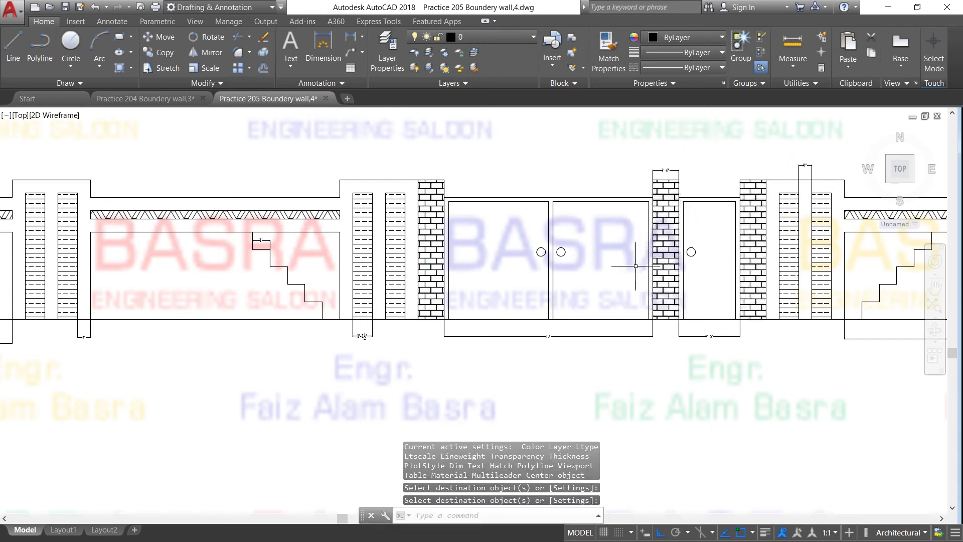
Change the hatch of the horizontal wall band above the stepped profile left of the main gate to GOST_GLASS.
scroll(697, 305, "up", 2)
scroll(637, 298, "down", 2)
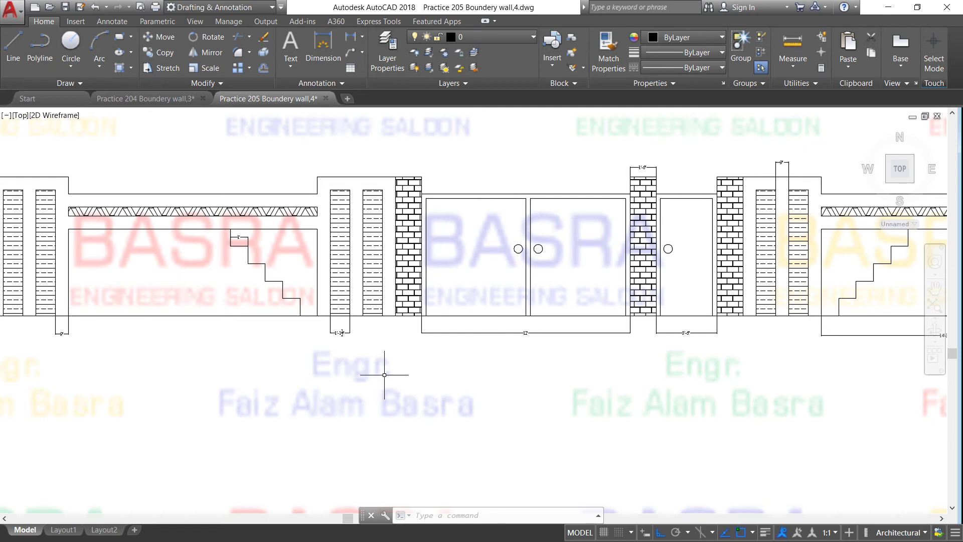
scroll(274, 333, "down", 2)
scroll(176, 270, "up", 3)
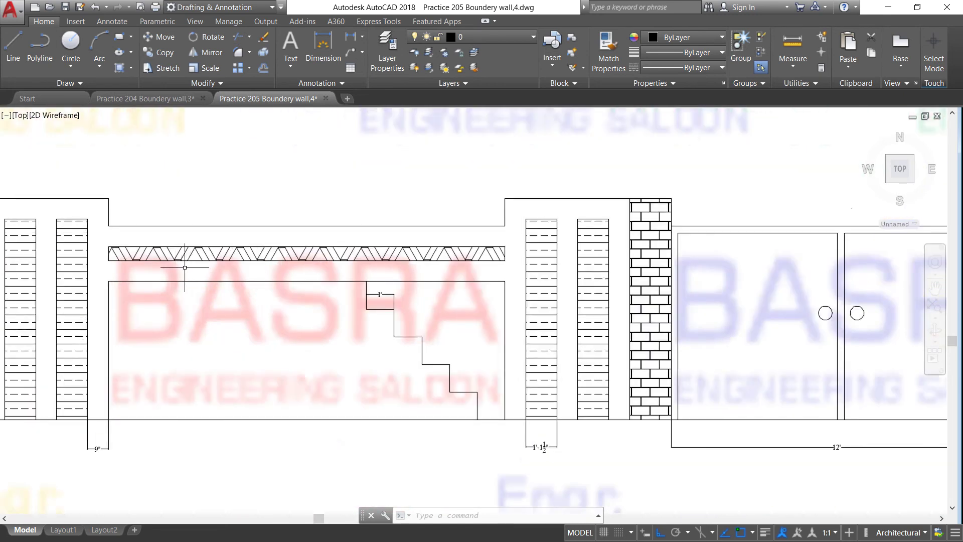
scroll(185, 267, "up", 2)
left_click(177, 248)
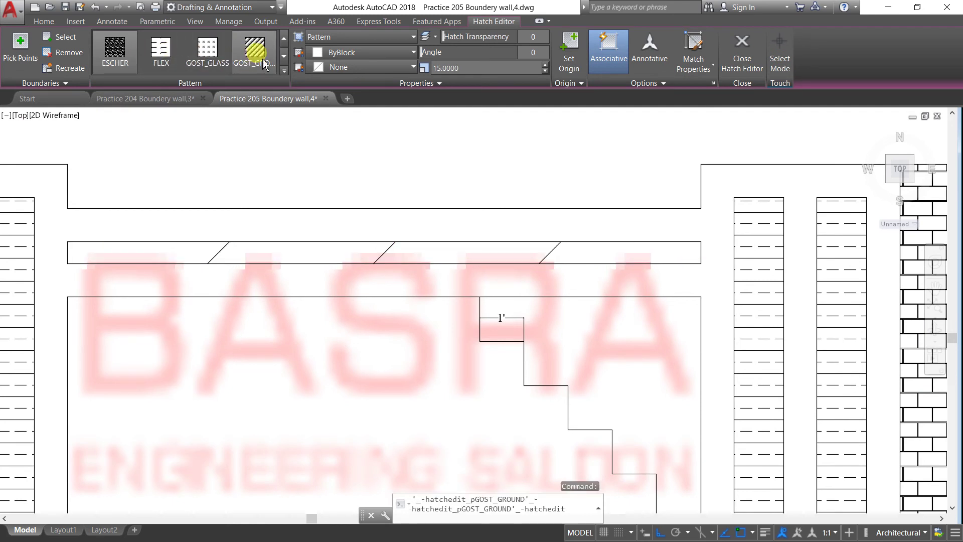
left_click(216, 50)
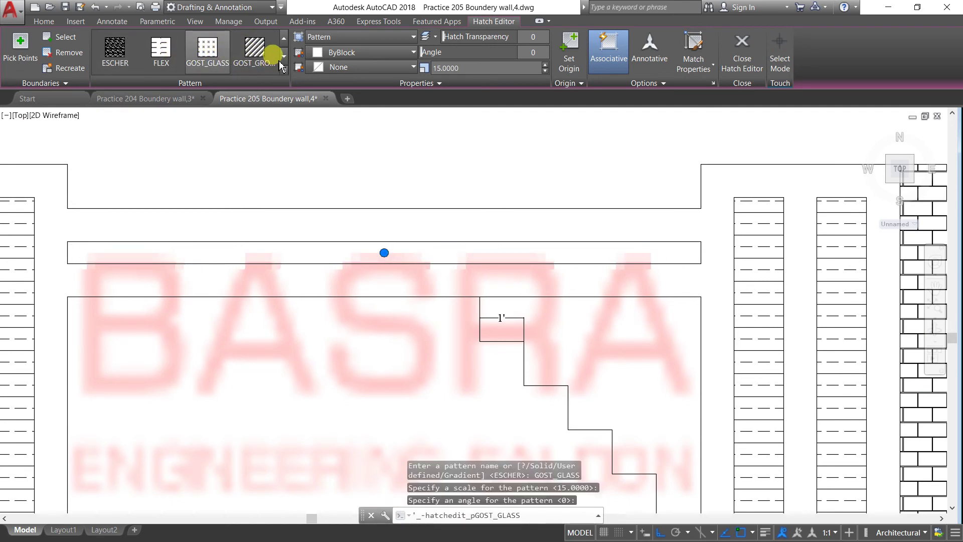
Preview patterns such as FLEX, AR-SAND and BOX on the wall band's hatch, then change it to AR-CONC.
left_click(283, 56)
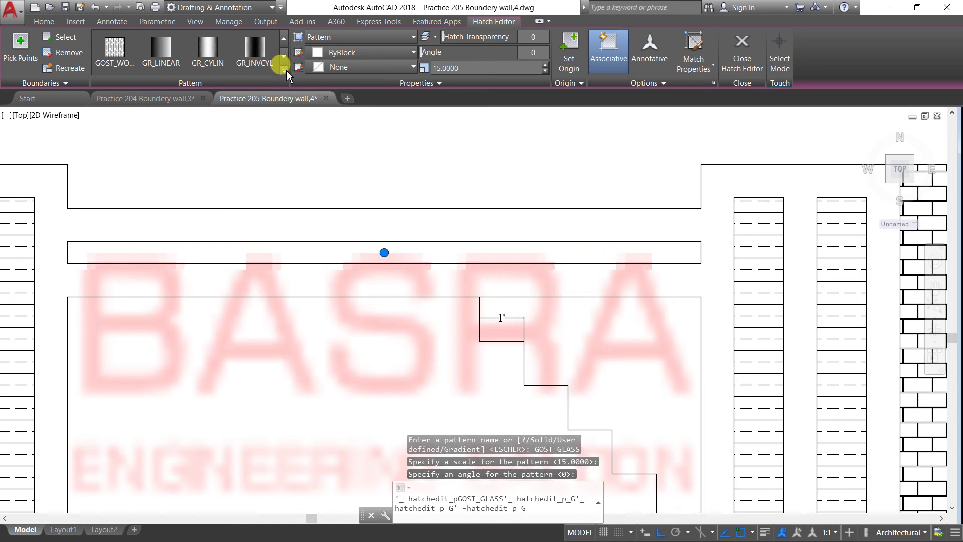
left_click(286, 71)
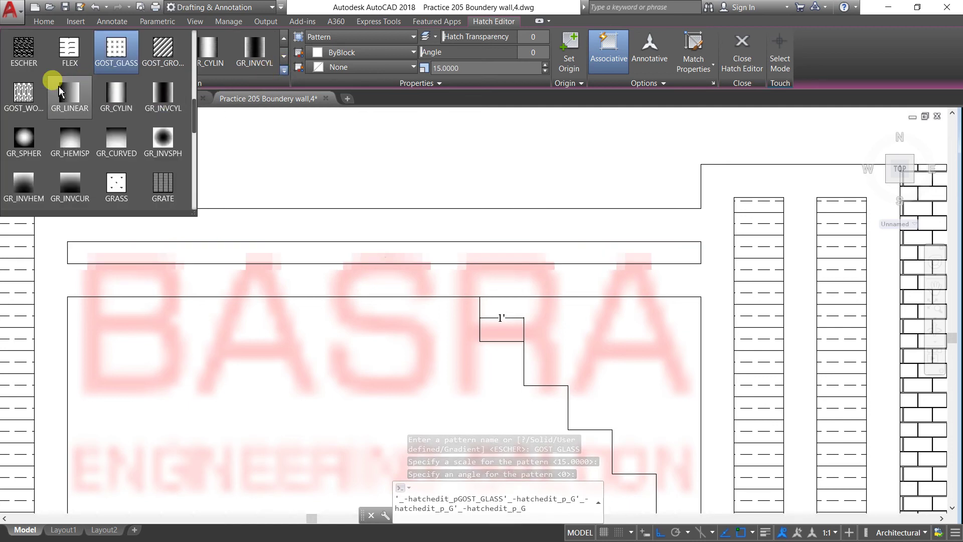
scroll(57, 89, "up", 3)
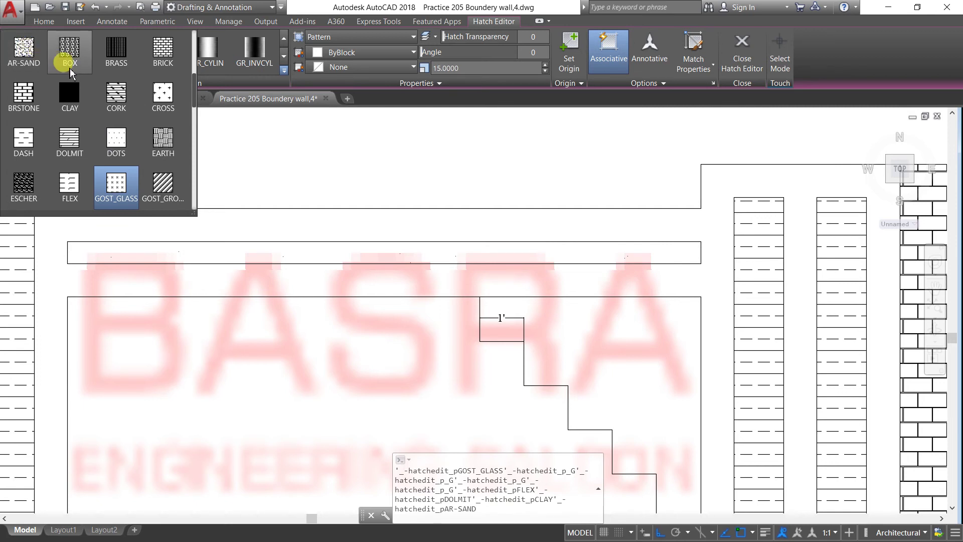
scroll(52, 67, "up", 2)
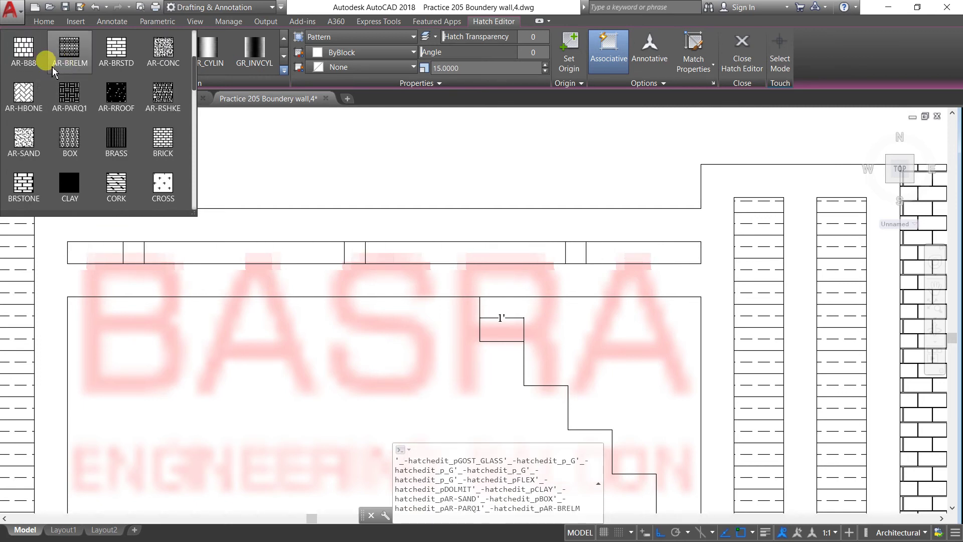
left_click(166, 51)
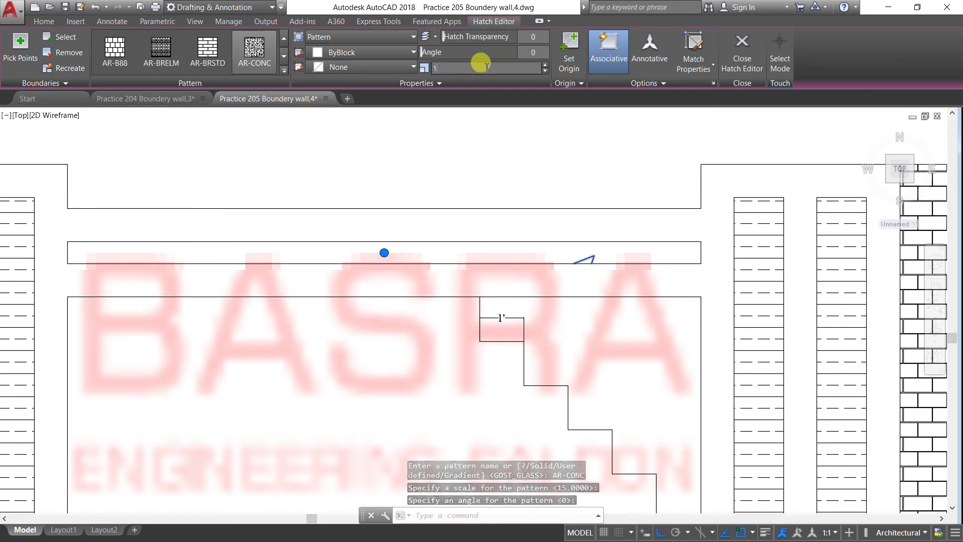
Try the AR-CONC hatch on the wall band at a scale of 1 and preview AR-BRSTD as an alternative.
type("1")
key("Return")
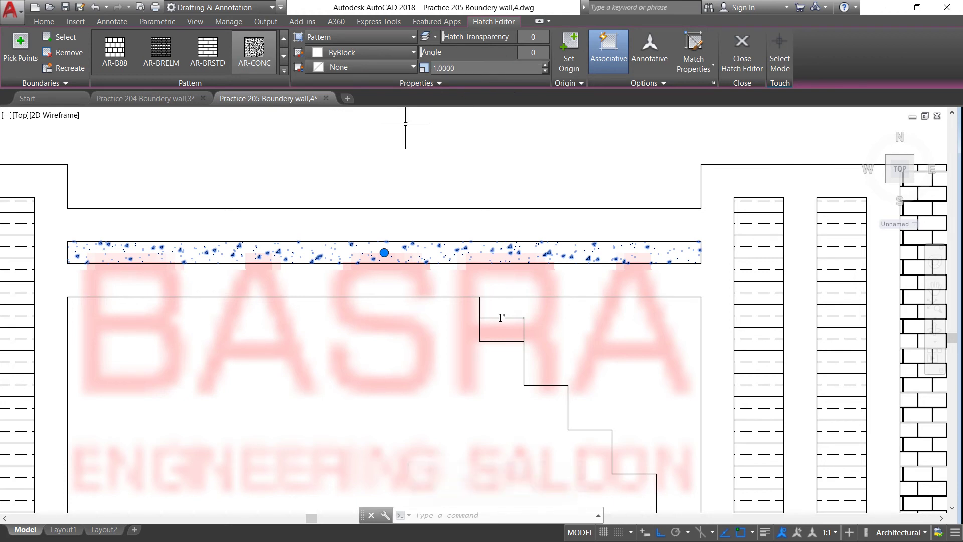
left_click(241, 57)
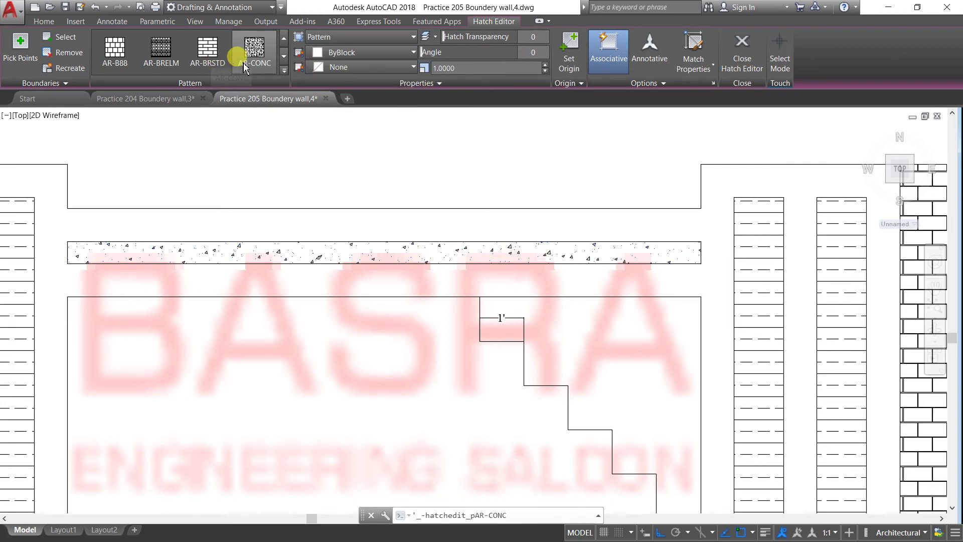
left_click(208, 47)
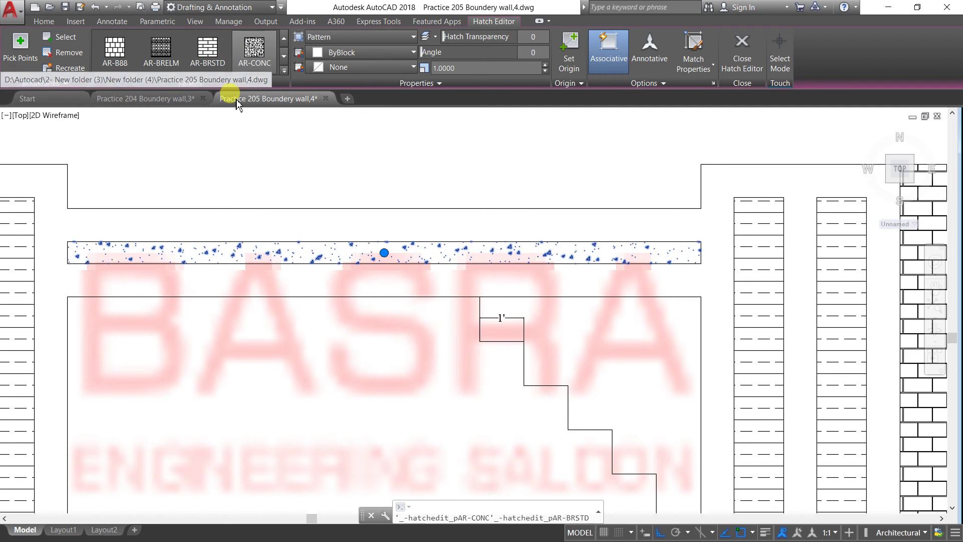
Change the wall band's hatch to ANSI37, trying a scale of 10 before setting the scale to 30.
left_click(284, 40)
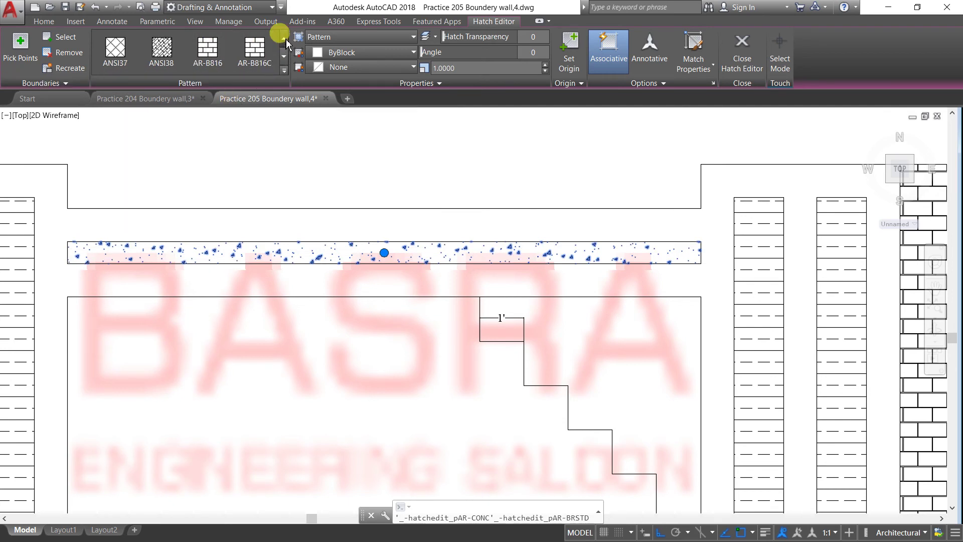
left_click(118, 50)
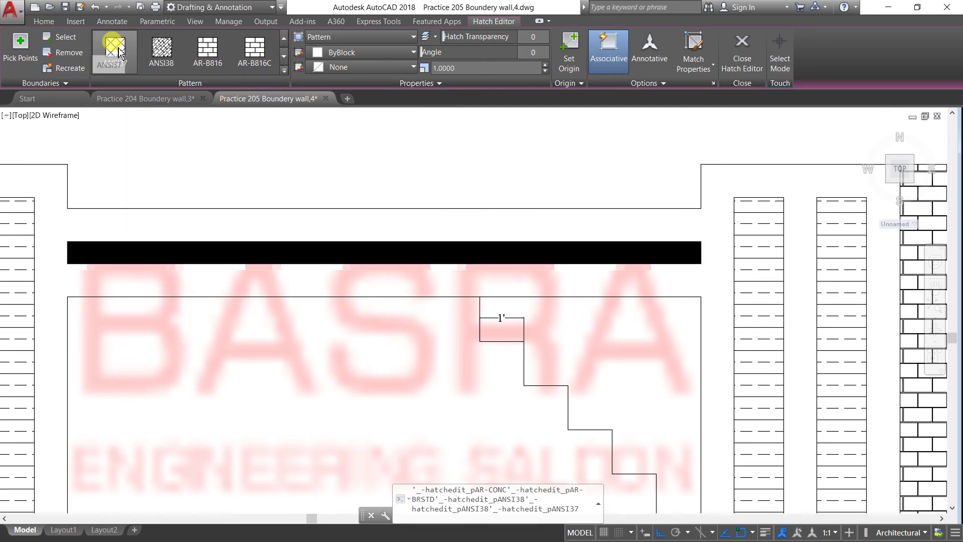
left_click(481, 65)
type("10")
key("Return")
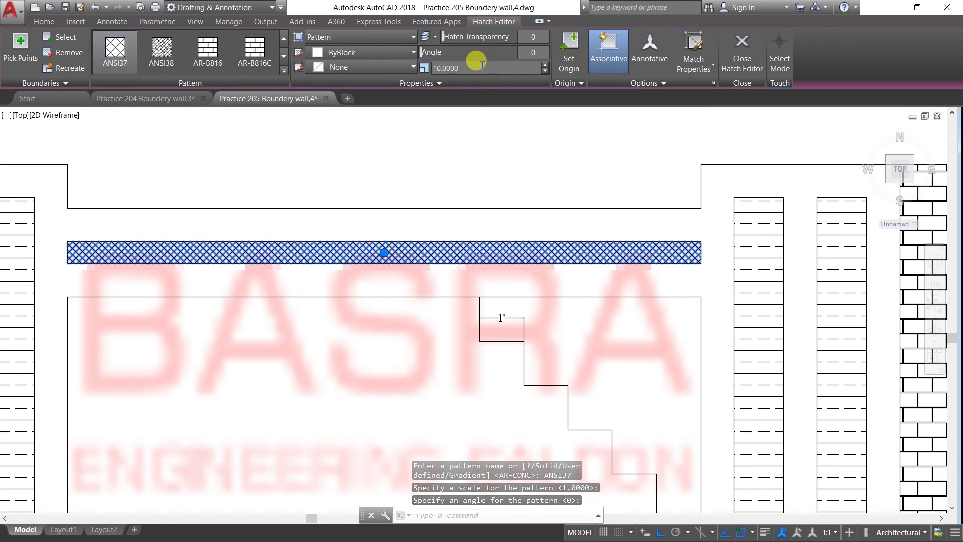
left_click(474, 65)
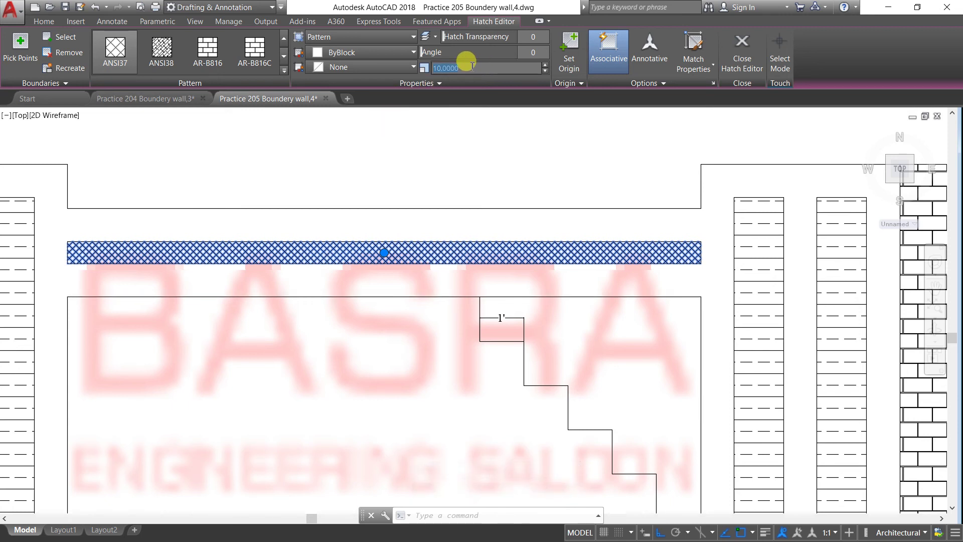
key("Return")
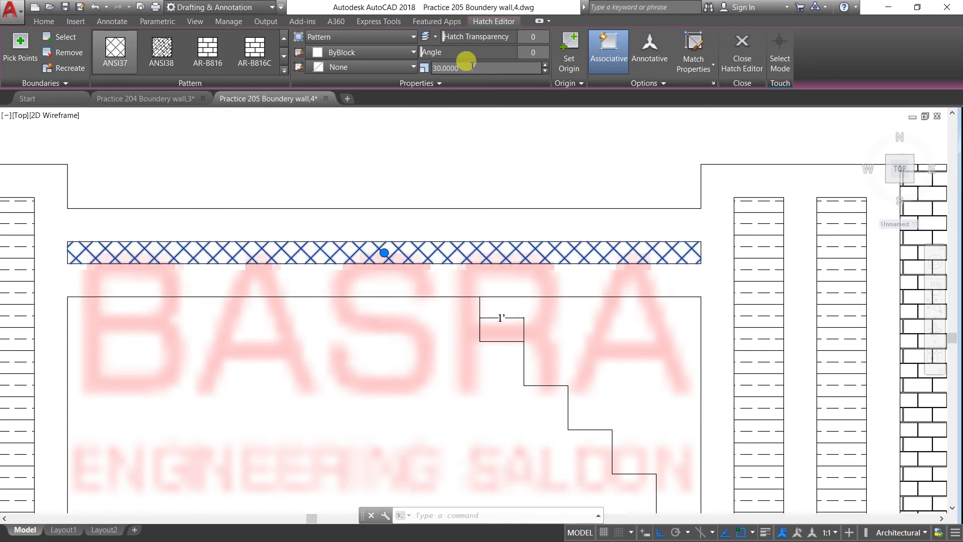
key("Escape")
Match the ANSI37 hatch properties from the edited wall band onto the band of the adjoining wall section to its left.
scroll(251, 278, "down", 2)
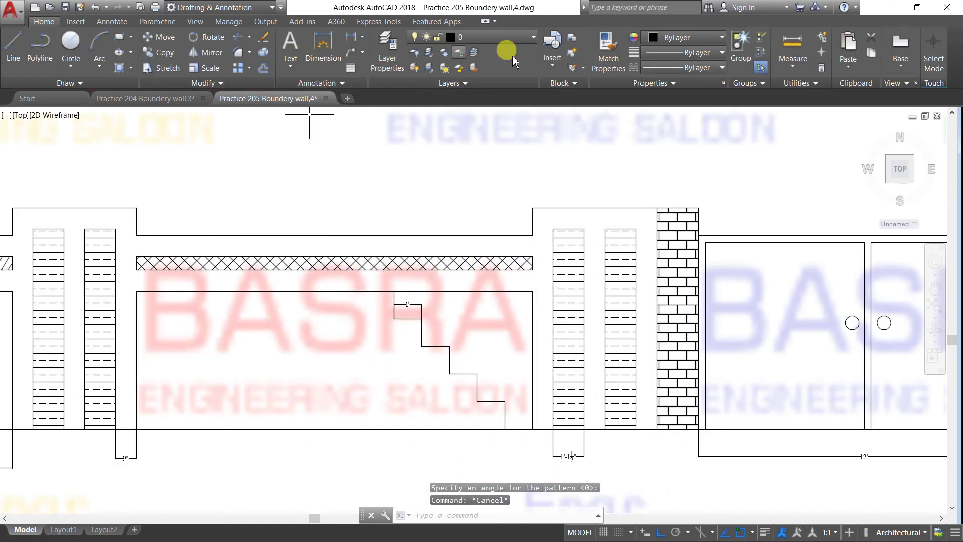
left_click(608, 52)
left_click(395, 260)
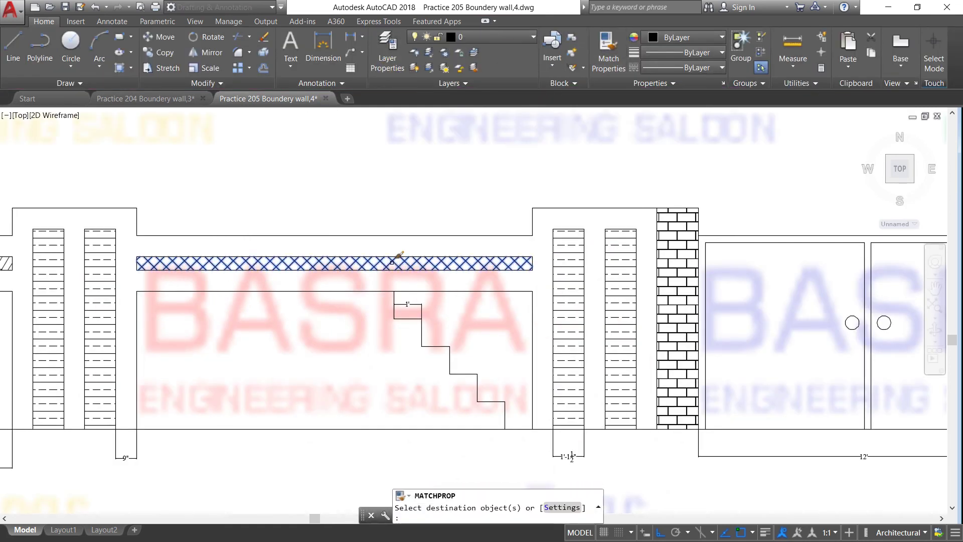
scroll(442, 248, "down", 4)
scroll(241, 249, "up", 2)
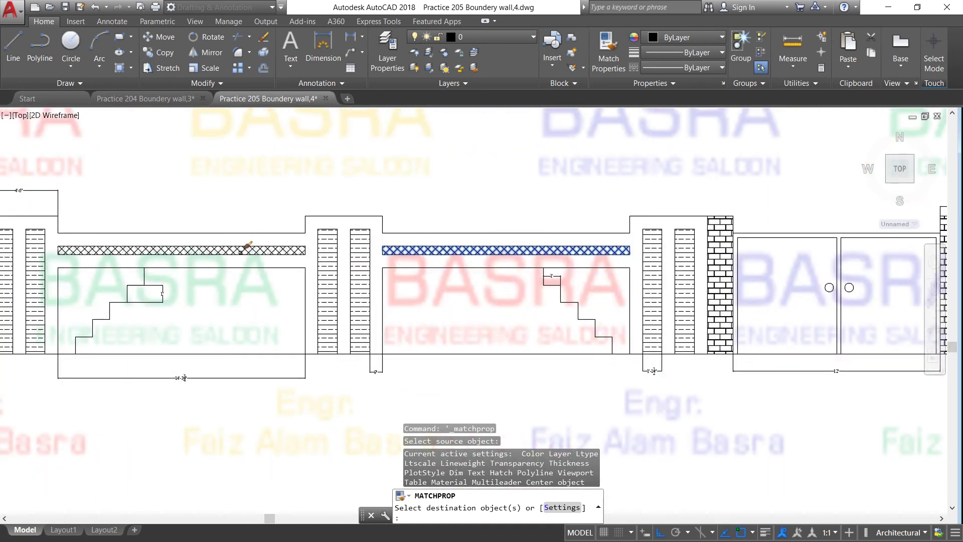
left_click(247, 250)
Apply the same matched ANSI37 hatch properties to the two wall bands right of the small gate.
scroll(152, 260, "down", 4)
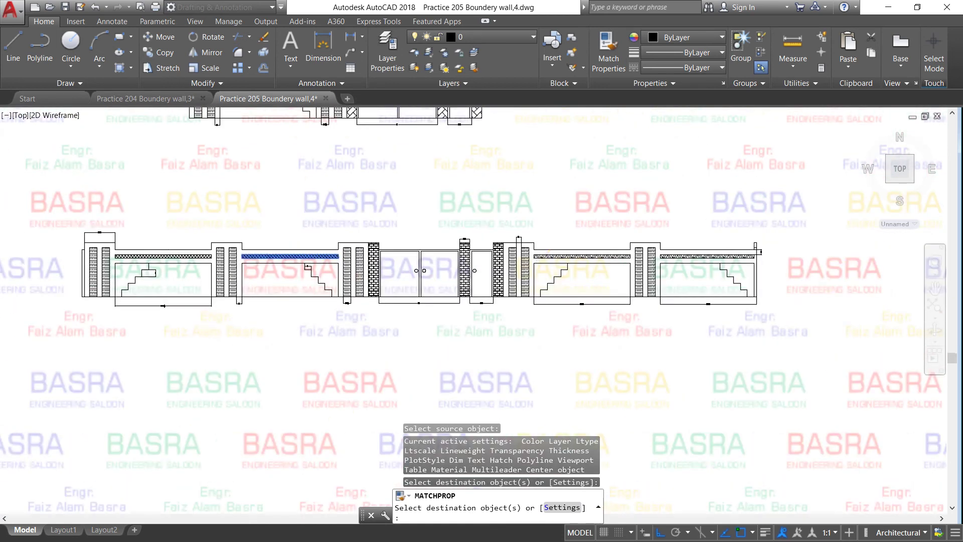
scroll(533, 262, "up", 4)
left_click(576, 248)
scroll(577, 248, "down", 4)
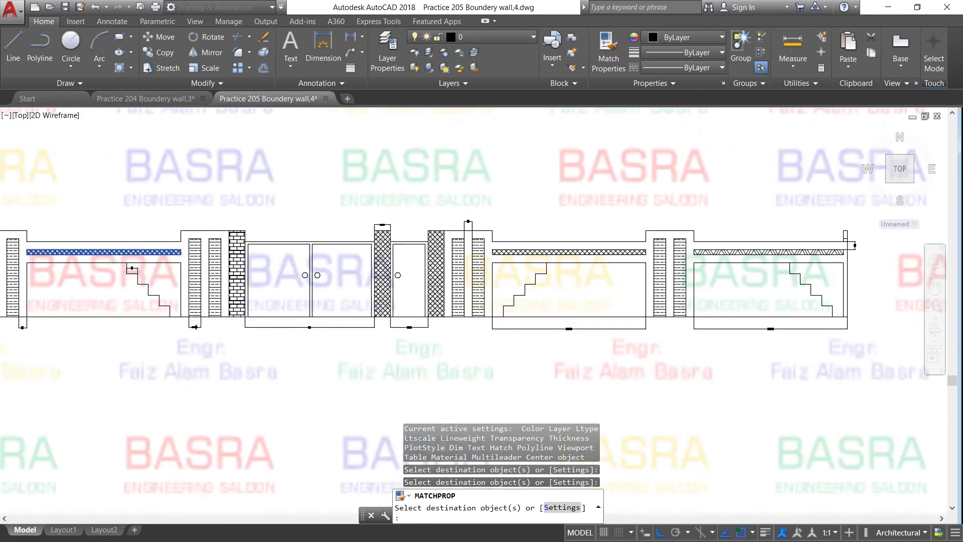
scroll(614, 254, "up", 4)
left_click(613, 254)
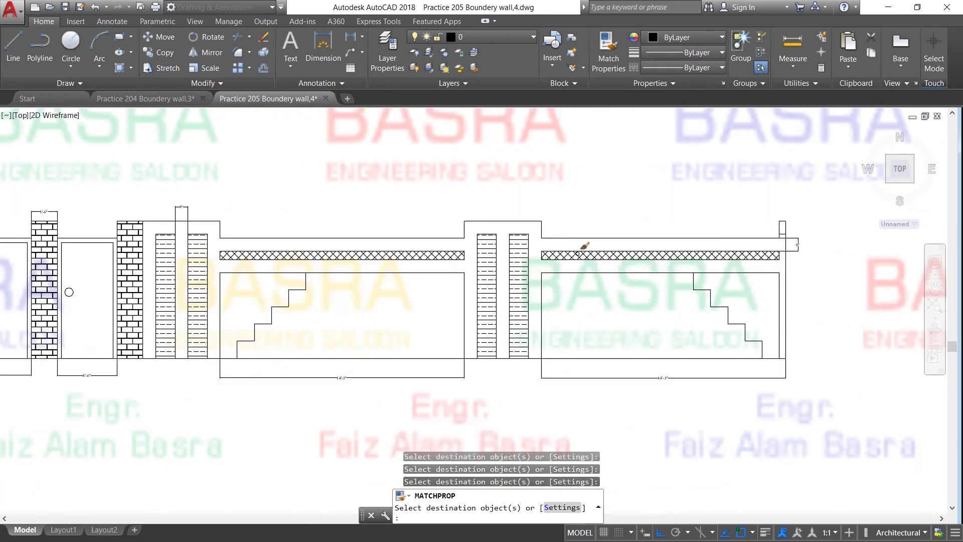
key("Escape")
Match the ANSI37 wall band hatch onto the pair of narrow vertical panels left of the main gate's brick pillar.
scroll(620, 205, "down", 4)
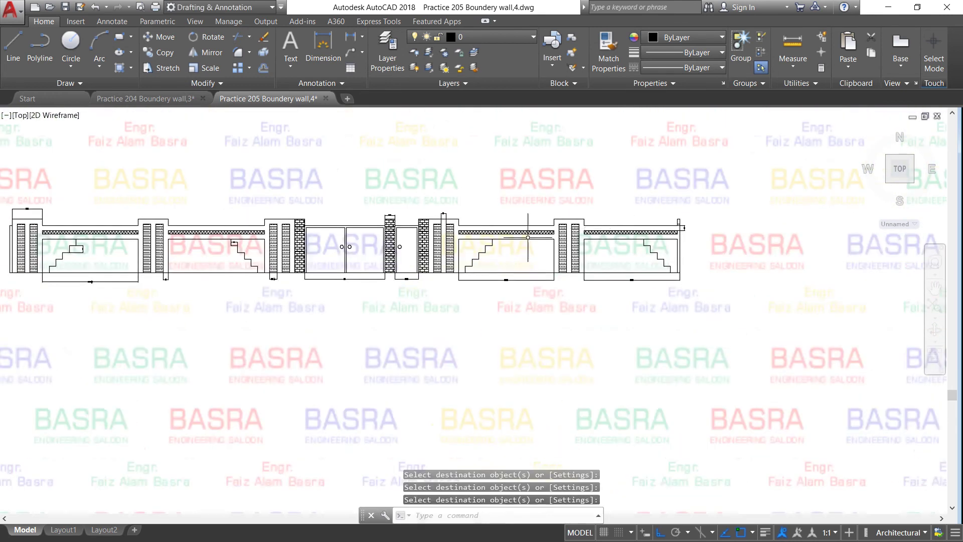
scroll(331, 235, "up", 6)
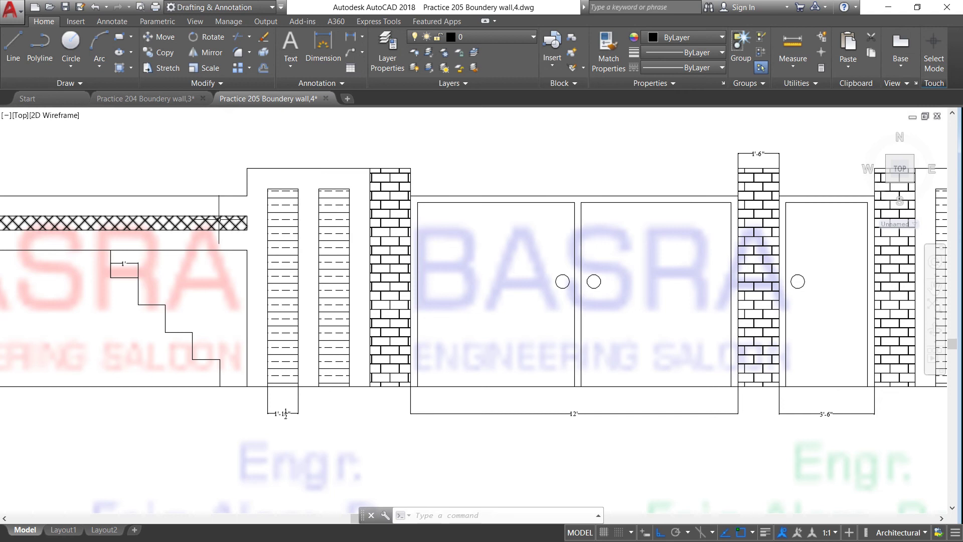
left_click(608, 50)
left_click(193, 221)
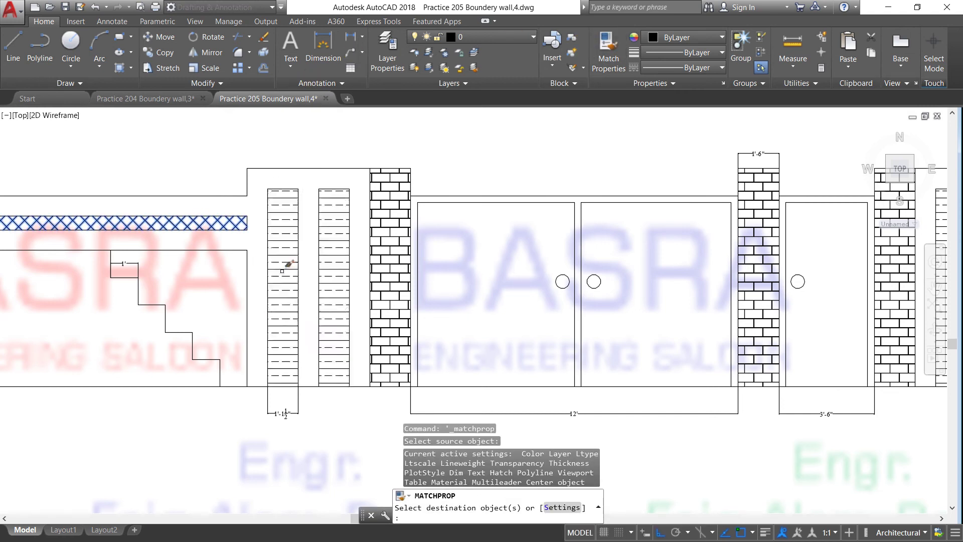
left_click(288, 265)
Examine the cross-hatched vertical panels beside the main gate and compare them with the neighbouring wall bands and panels.
scroll(295, 259, "down", 4)
scroll(306, 230, "up", 3)
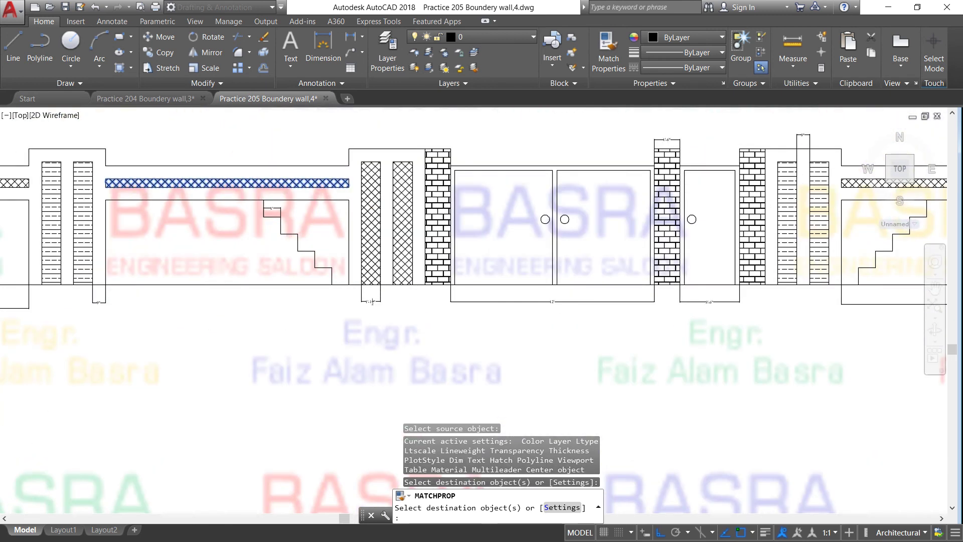
scroll(388, 199, "up", 3)
scroll(415, 213, "down", 3)
scroll(377, 214, "up", 2)
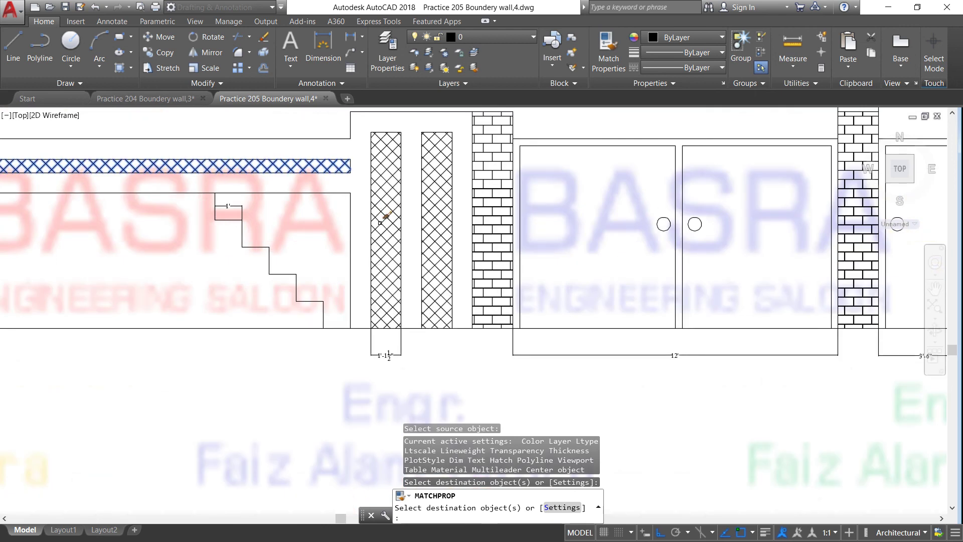
scroll(411, 225, "down", 2)
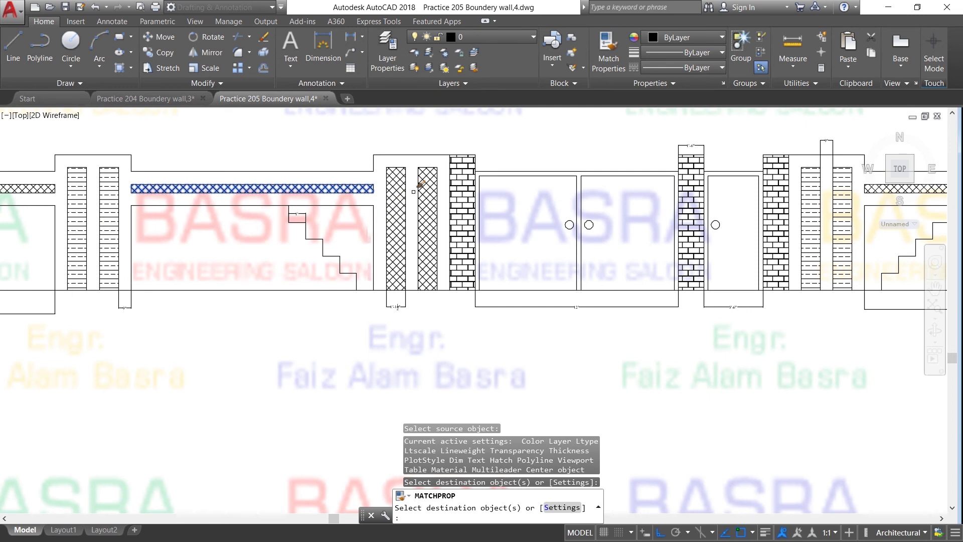
scroll(408, 173, "up", 4)
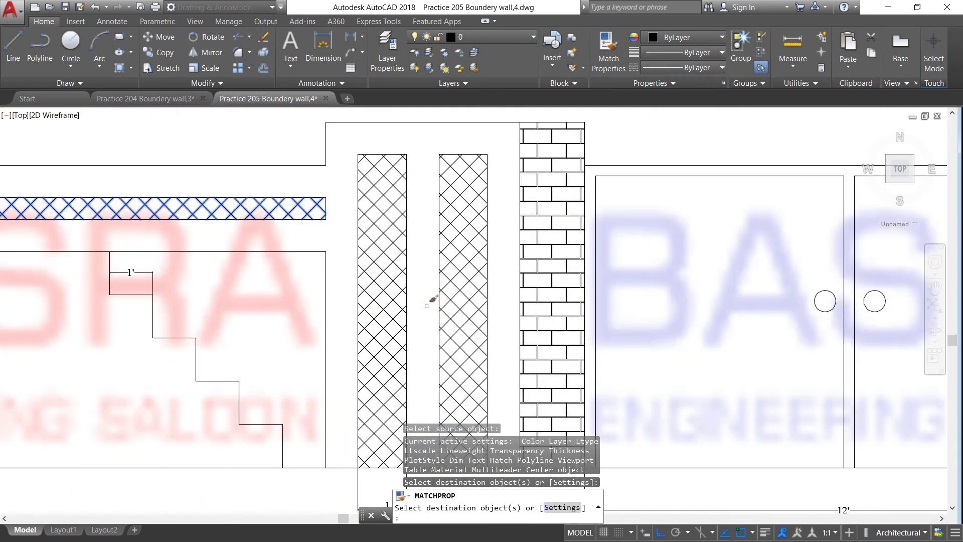
scroll(407, 208, "down", 2)
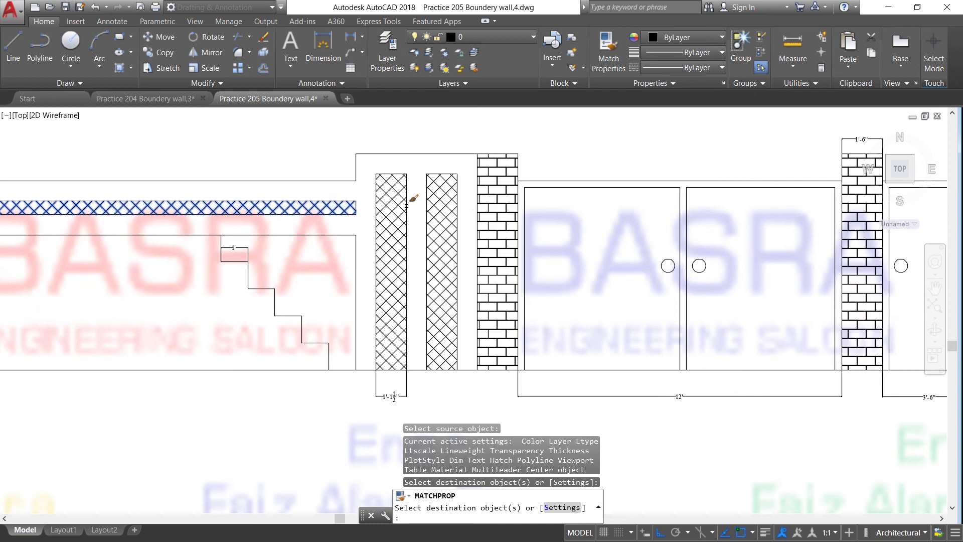
scroll(378, 206, "down", 2)
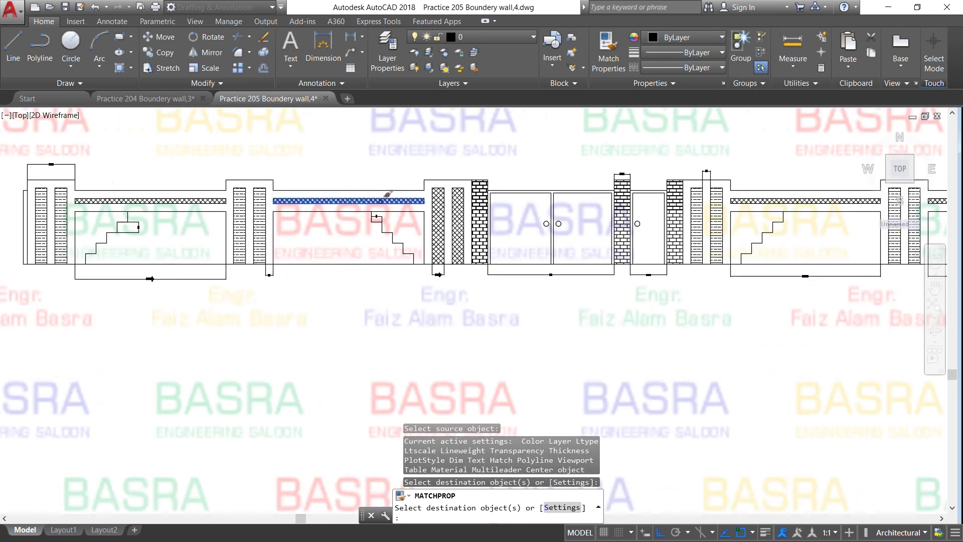
scroll(91, 204, "up", 2)
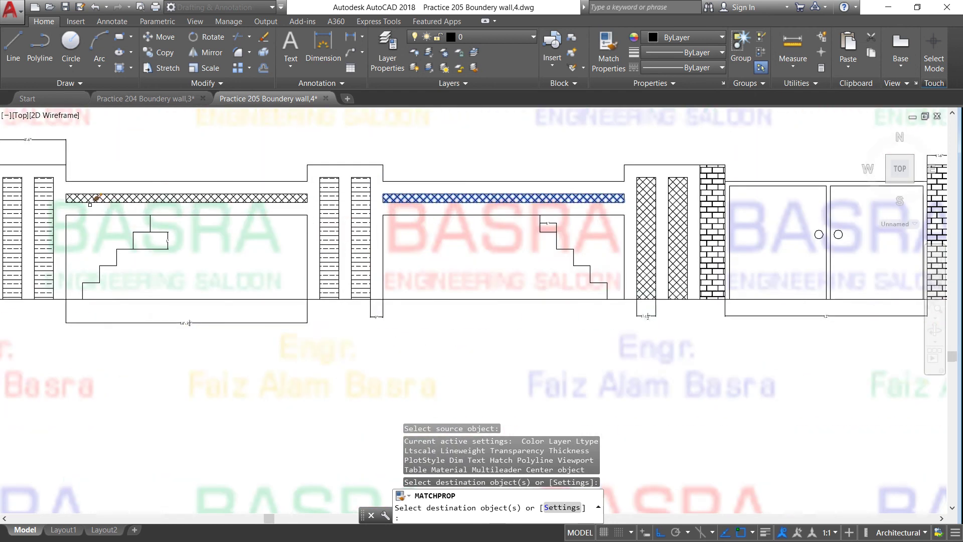
scroll(192, 203, "down", 2)
scroll(149, 203, "up", 2)
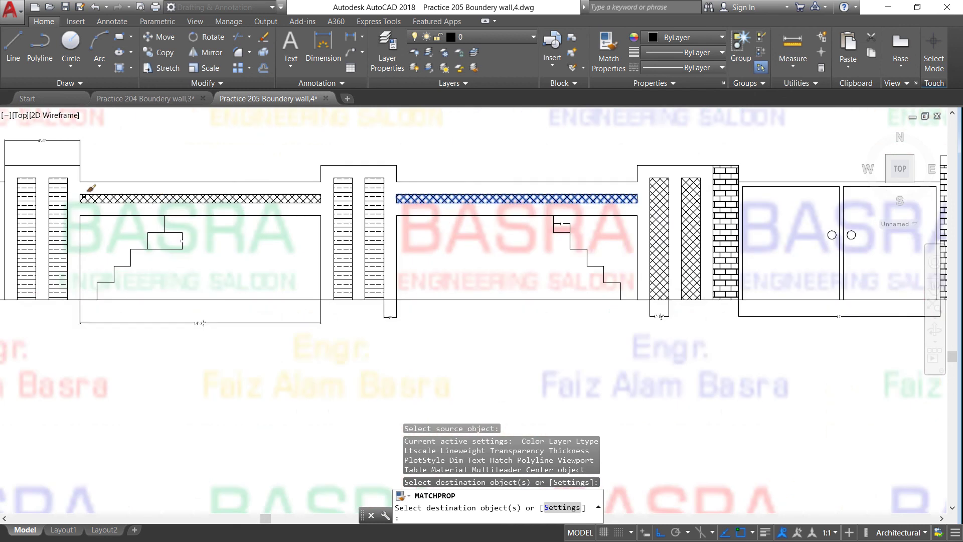
Match the ANSI37 hatch onto the vertical panel pairs between the two left wall sections and at the wall's left end.
scroll(86, 193, "up", 2)
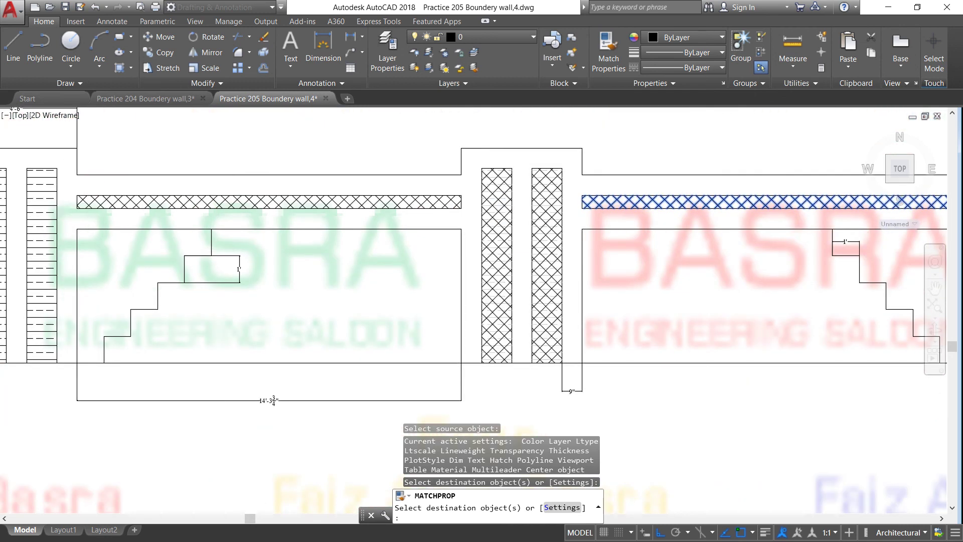
left_click(504, 210)
scroll(238, 218, "down", 2)
left_click(113, 215)
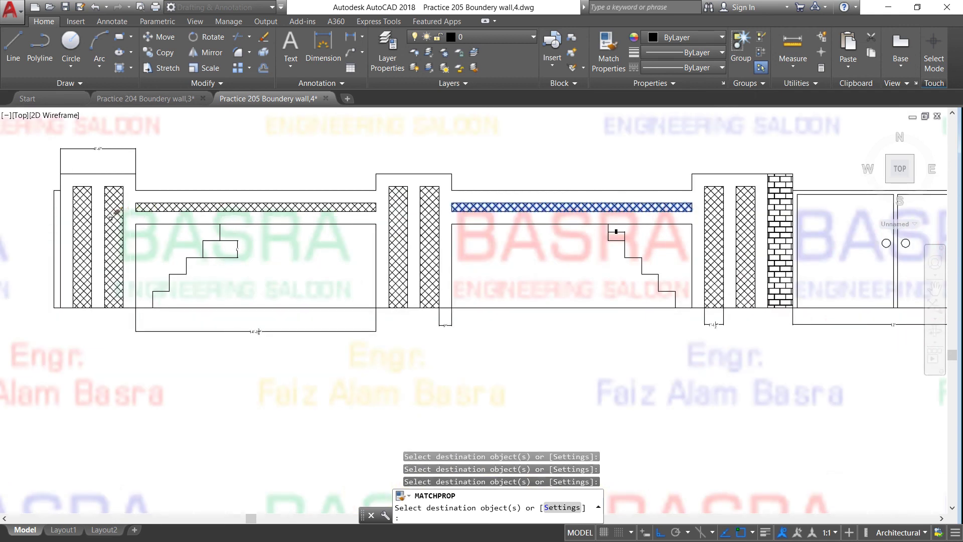
right_click(235, 165)
left_click(245, 162)
Review the hatching along the long wall elevation and compare it with the shorter elevation under the Proposal 3 title.
scroll(171, 201, "down", 3)
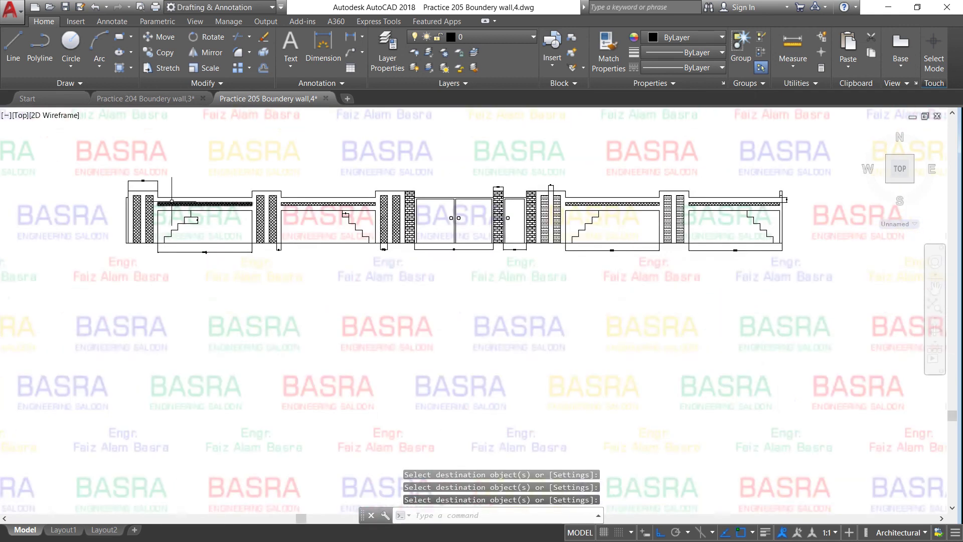
scroll(172, 201, "up", 2)
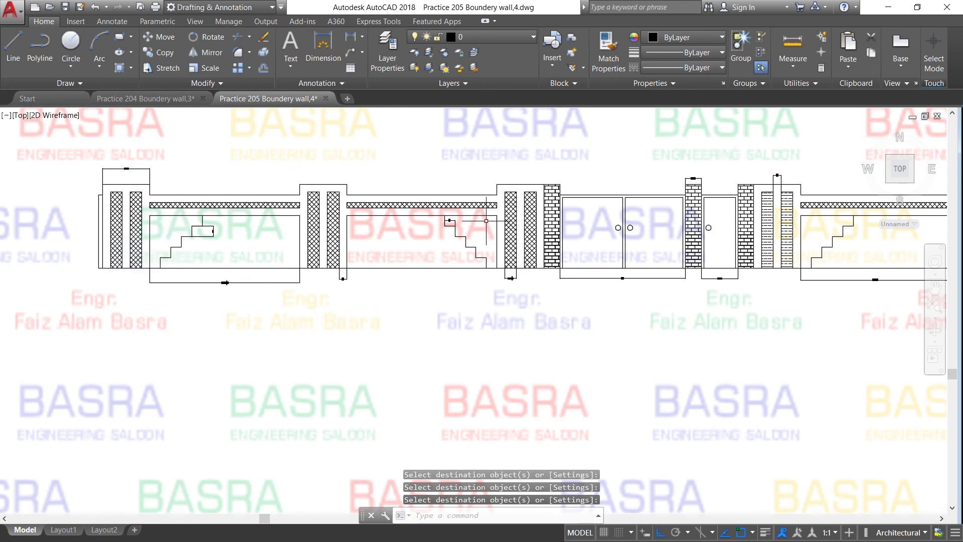
scroll(702, 226, "up", 1)
scroll(485, 212, "down", 1)
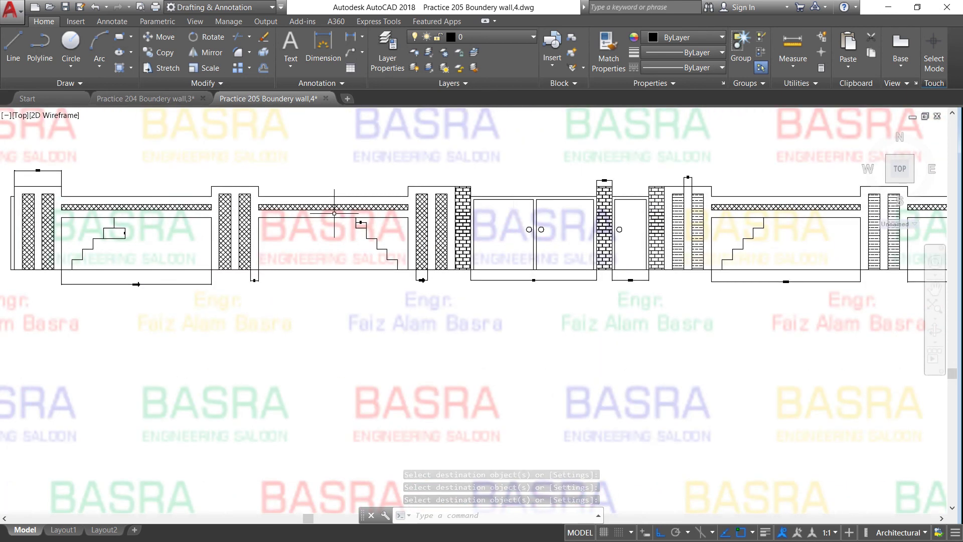
scroll(486, 212, "up", 1)
scroll(485, 212, "down", 3)
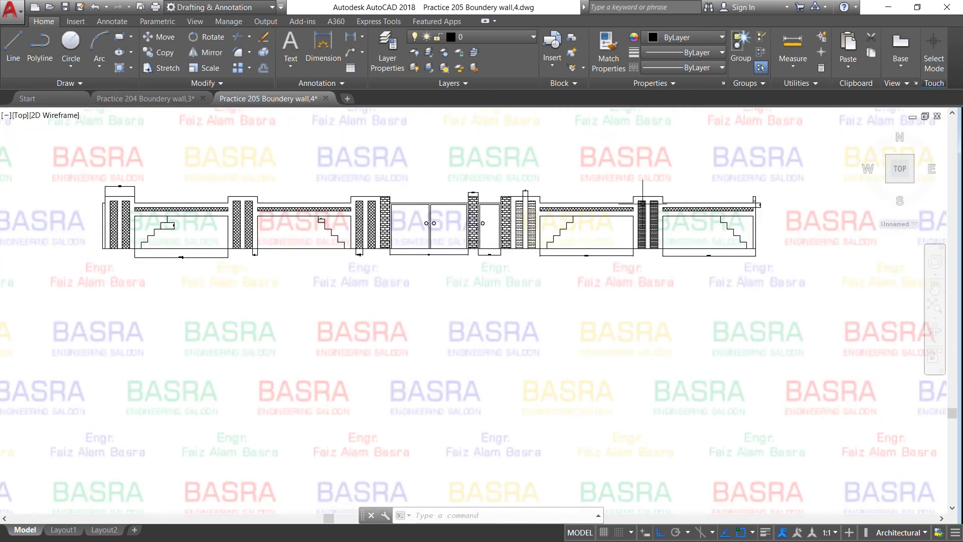
scroll(545, 212, "up", 2)
scroll(331, 270, "down", 5)
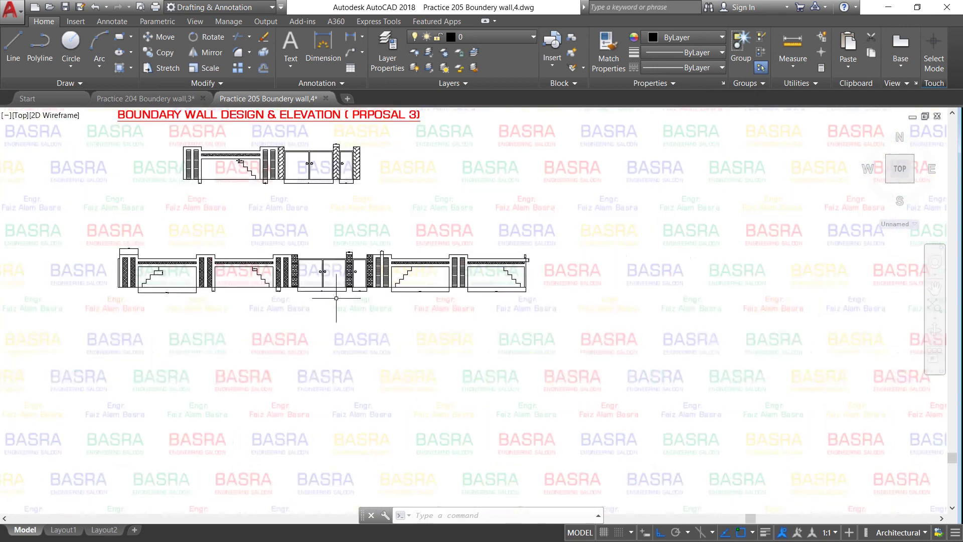
scroll(268, 215, "up", 4)
scroll(284, 199, "up", 2)
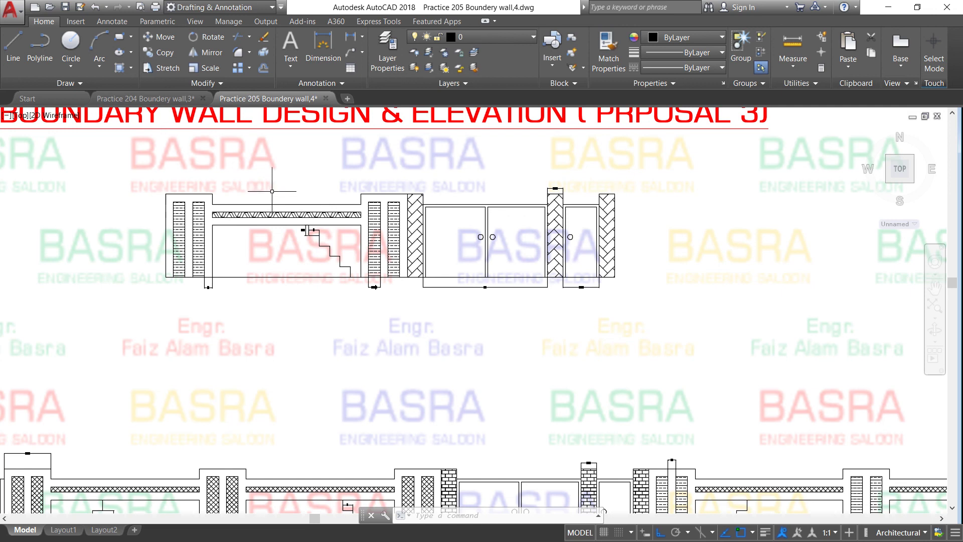
scroll(267, 196, "down", 2)
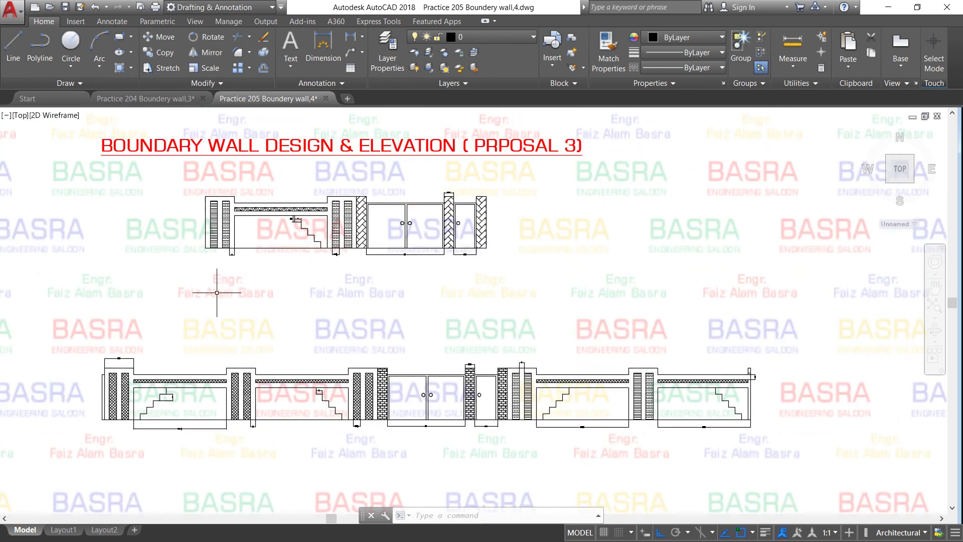
scroll(222, 281, "down", 2)
scroll(218, 208, "up", 2)
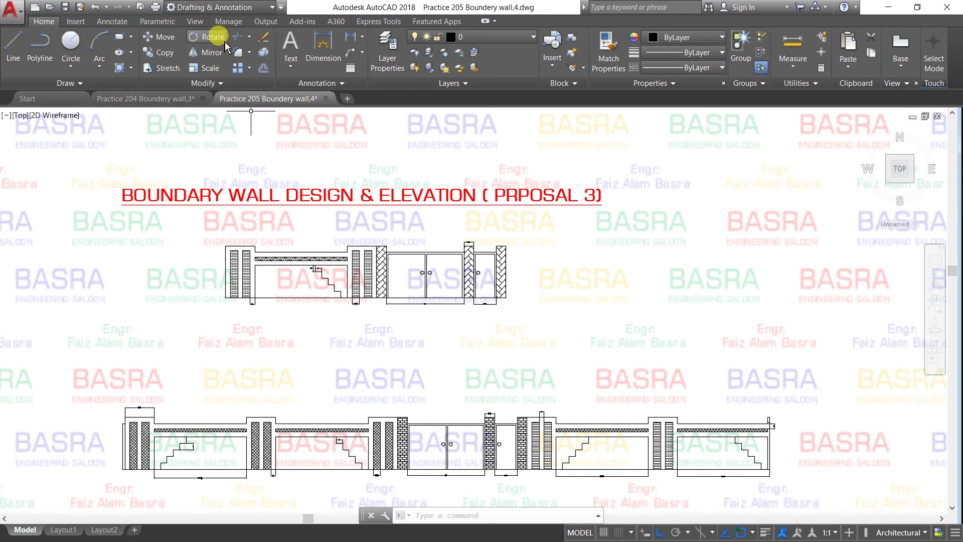
Move the Proposal 3 title and the shorter wall elevation straight down, closer to the long wall elevation.
left_click(171, 42)
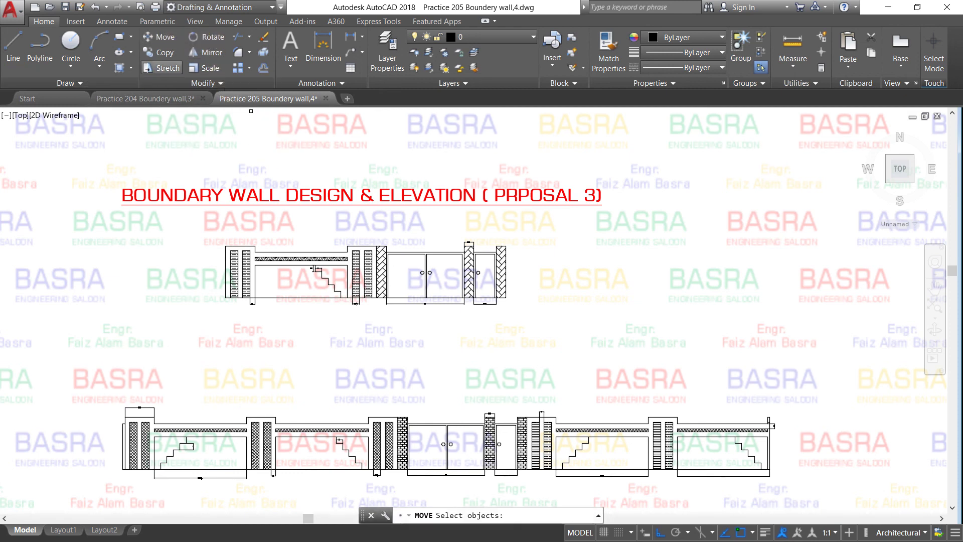
left_click(89, 153)
left_click(662, 333)
key("Return")
left_click(669, 248)
left_click(671, 423)
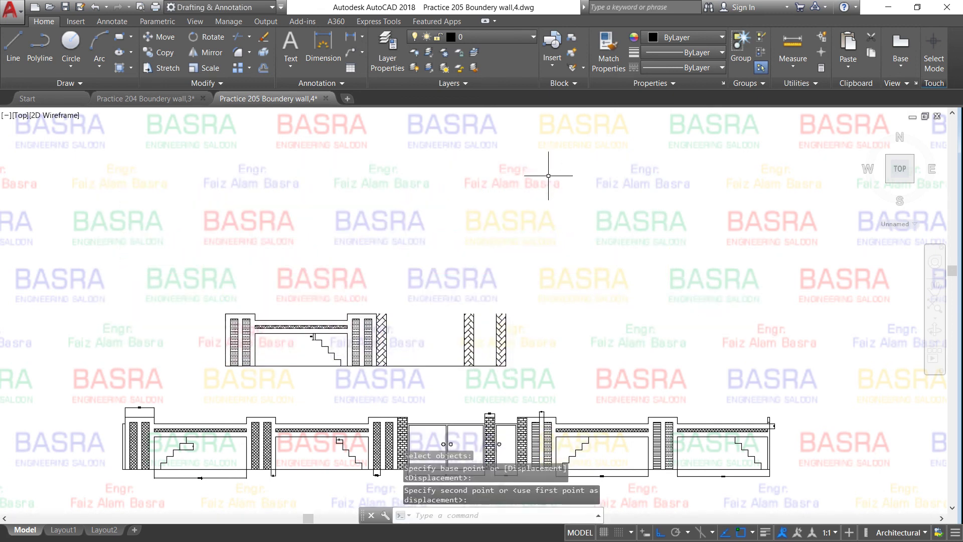
key("Escape")
Send the watermark background image behind the title and both wall elevations using the Send to Back draw order.
scroll(469, 220, "down", 5)
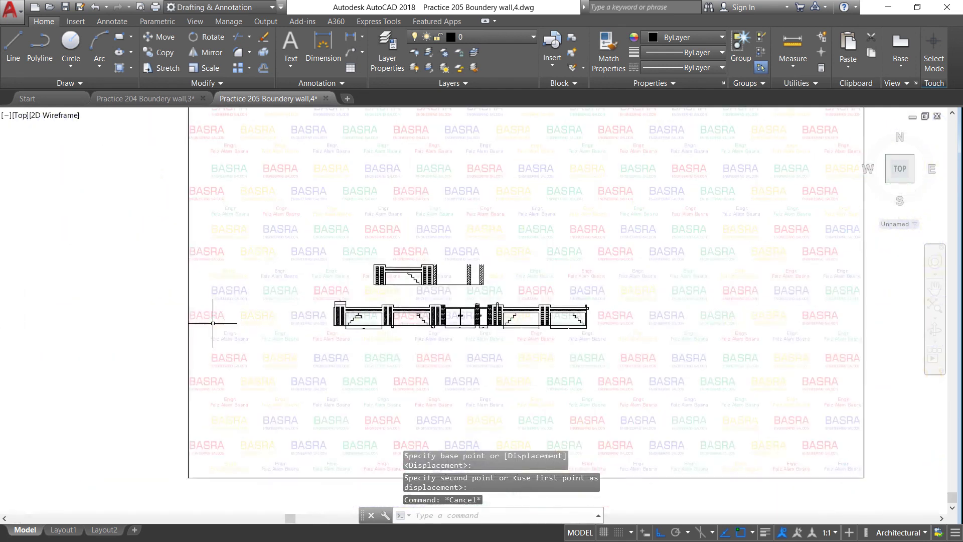
left_click(189, 311)
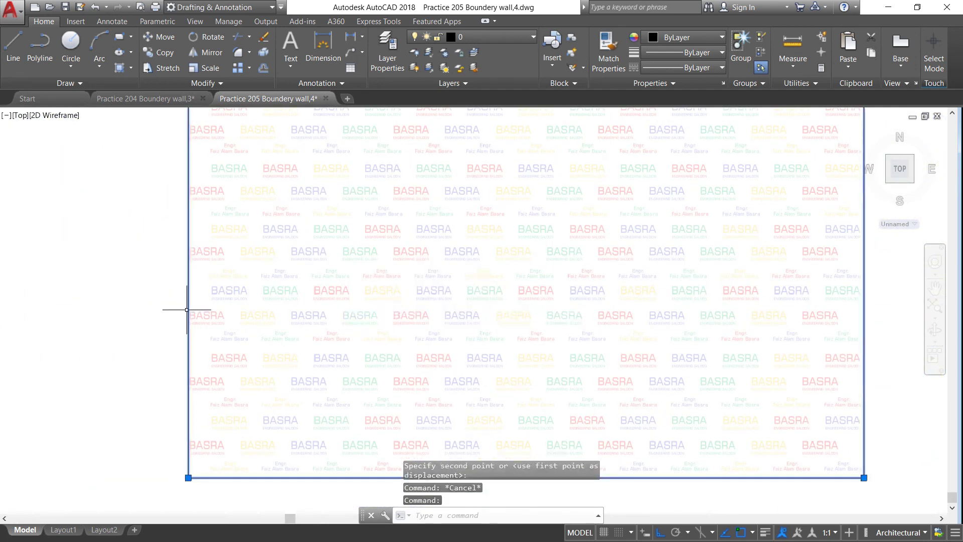
left_click(44, 21)
left_click(219, 83)
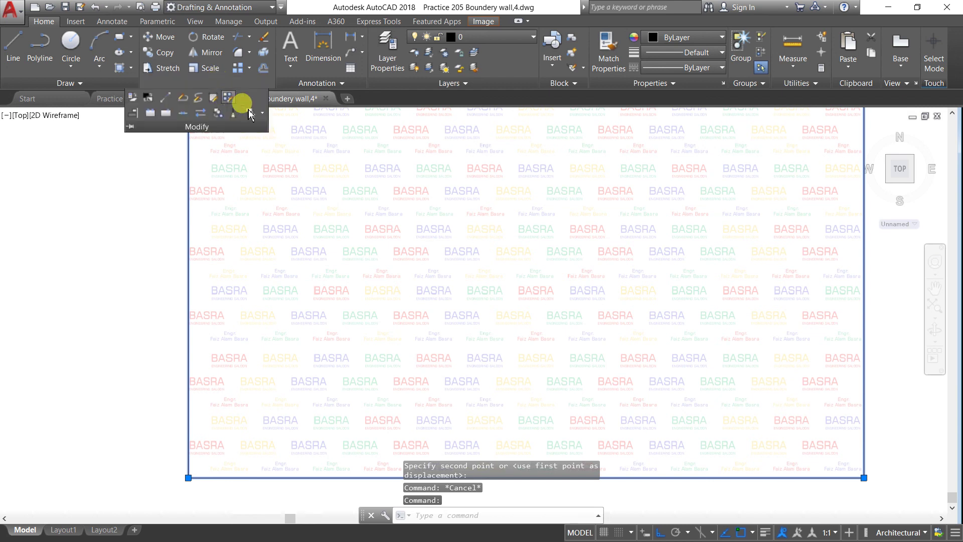
left_click(263, 115)
left_click(218, 155)
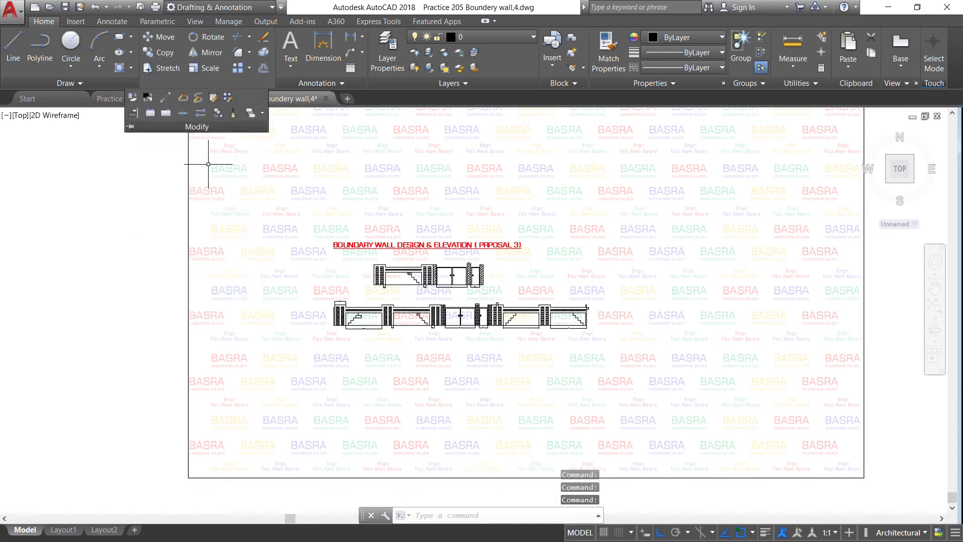
scroll(350, 281, "up", 2)
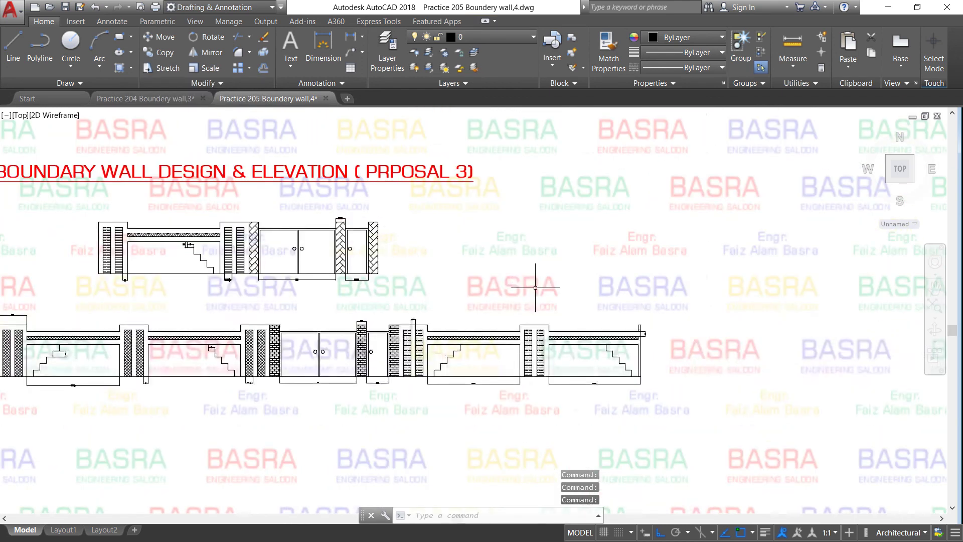
scroll(410, 304, "down", 2)
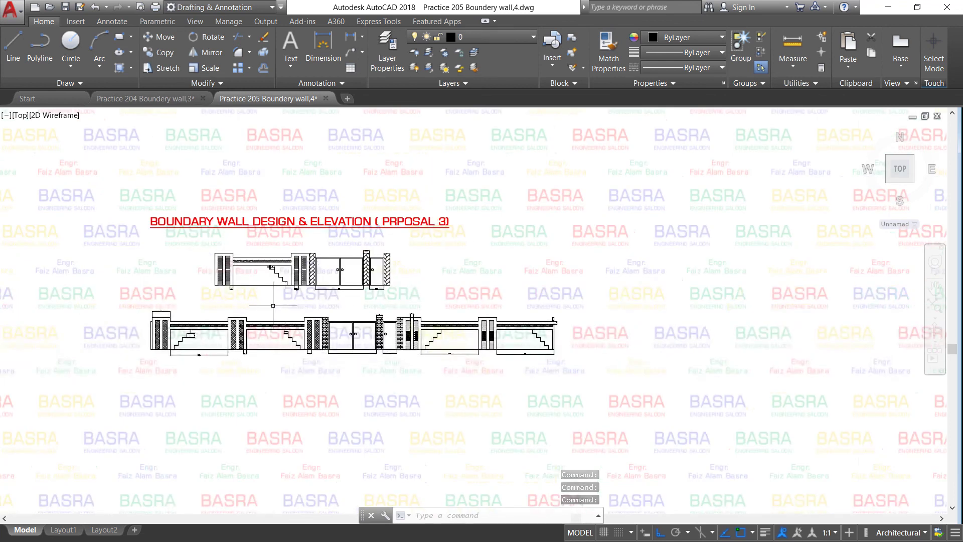
scroll(243, 302, "up", 2)
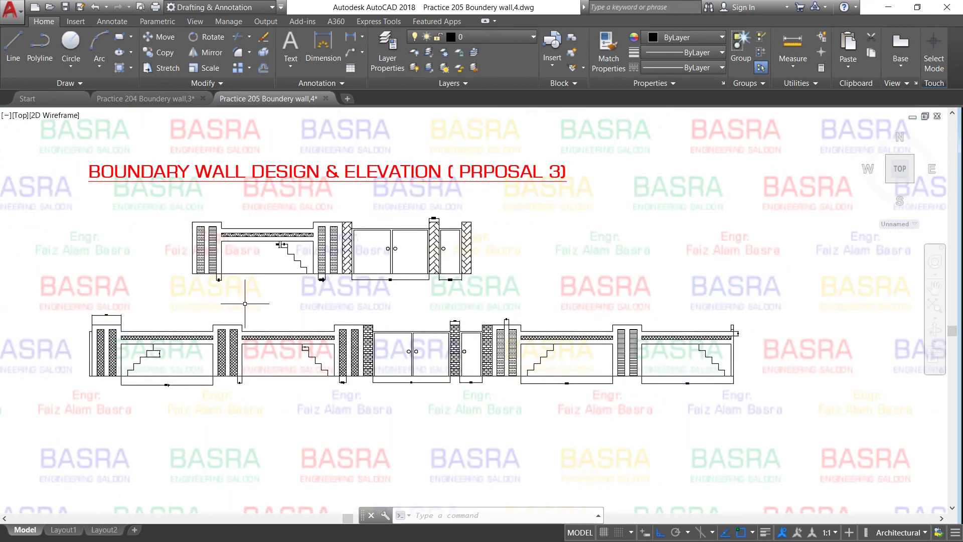